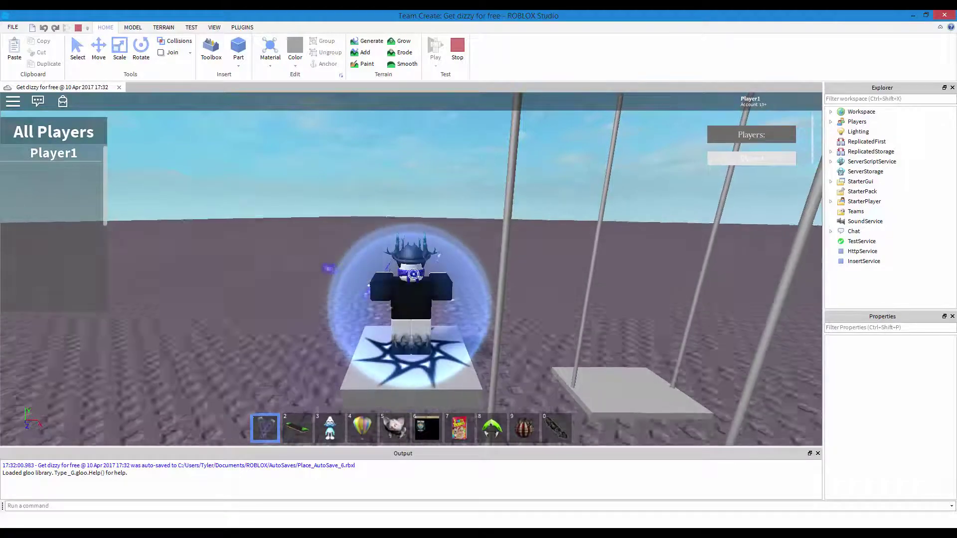
# Check the character's backpack in the running playtest, close it, and stop the playtest.
pyautogui.press('`')
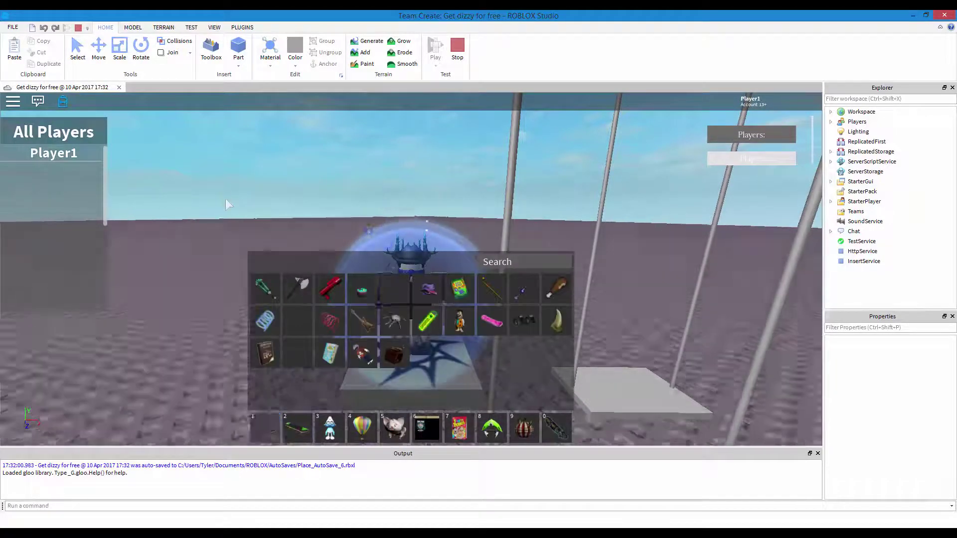
pyautogui.press('`')
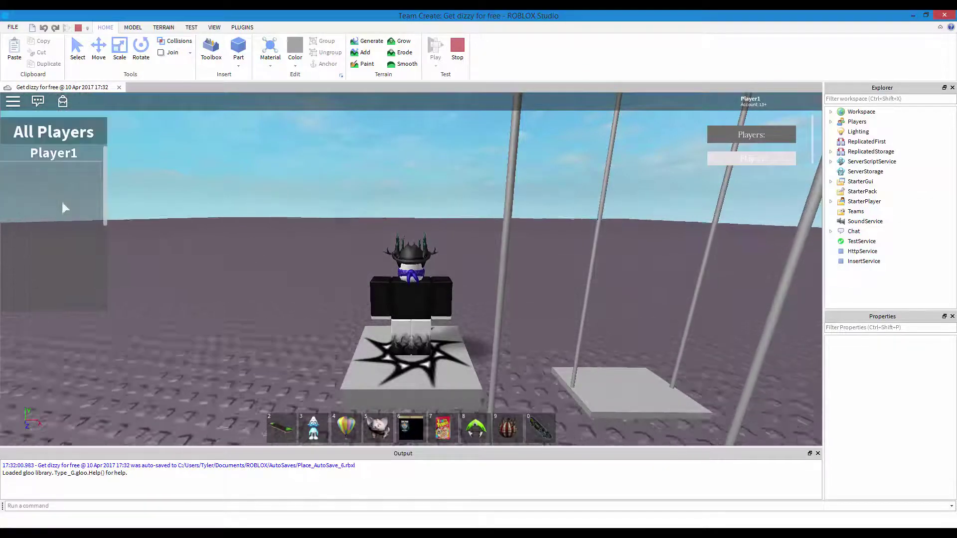
pyautogui.scroll(-2, 64, 155)
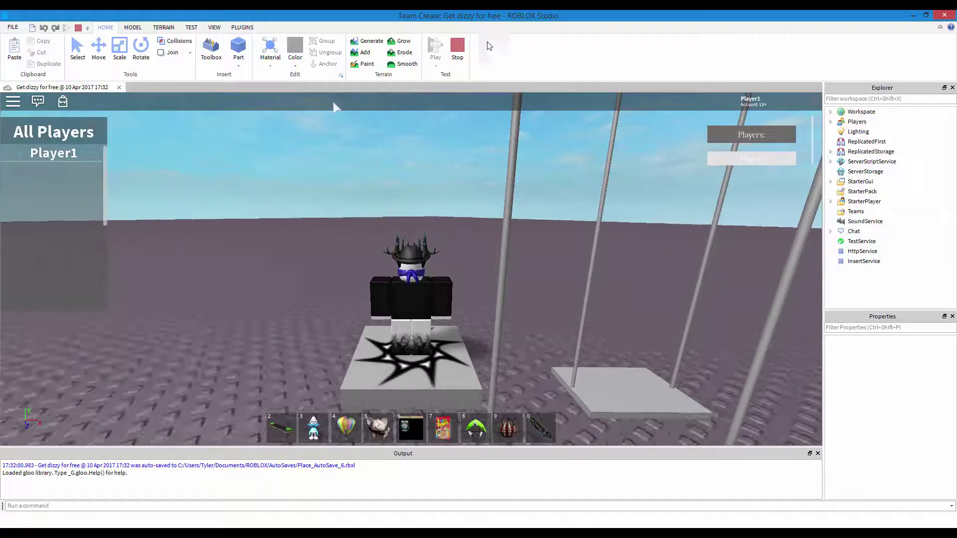
pyautogui.click(457, 50)
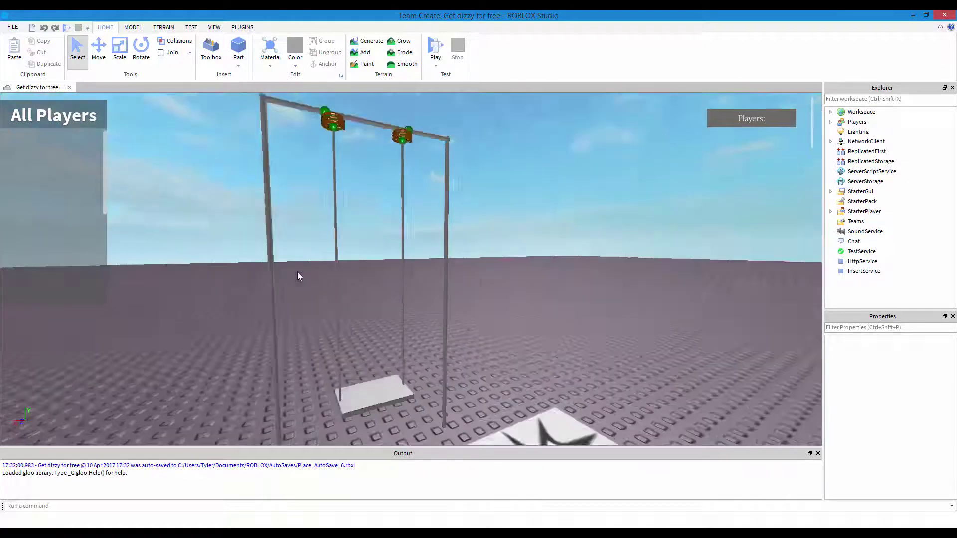
# Examine the existing swing by selecting its parts, clear the selection, and start a playtest.
pyautogui.scroll(3, 295, 269)
pyautogui.scroll(-5, 334, 299)
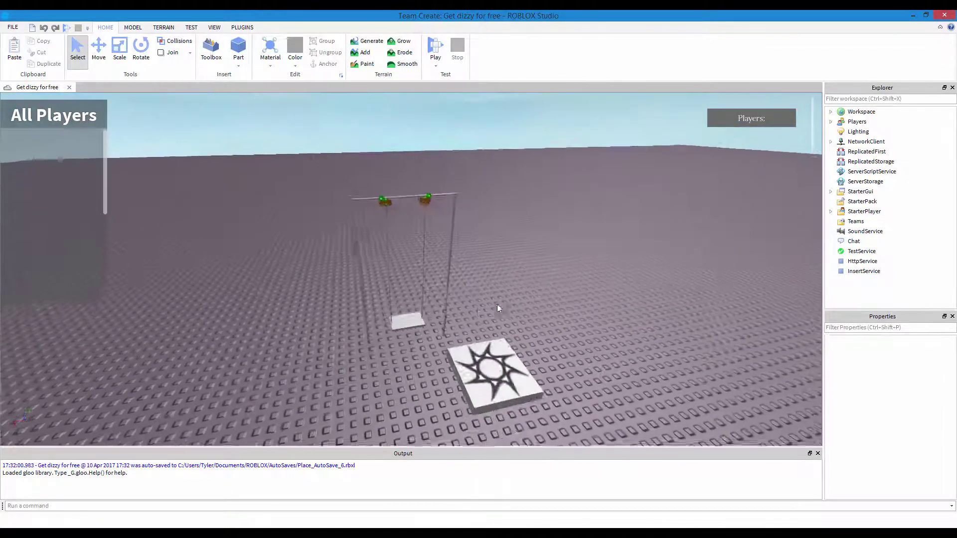
pyautogui.moveTo(468, 327); pyautogui.dragTo(466, 350)
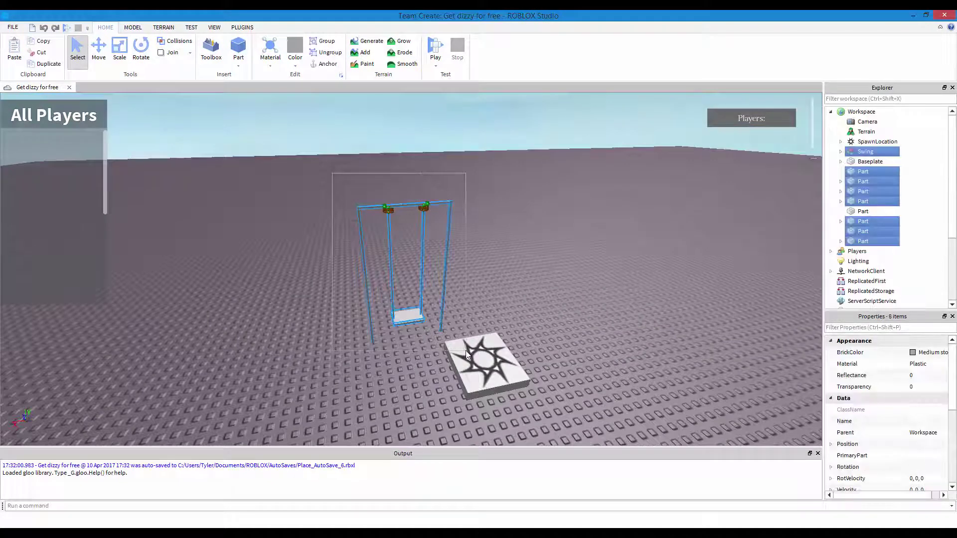
pyautogui.click(489, 293)
pyautogui.scroll(5, 489, 293)
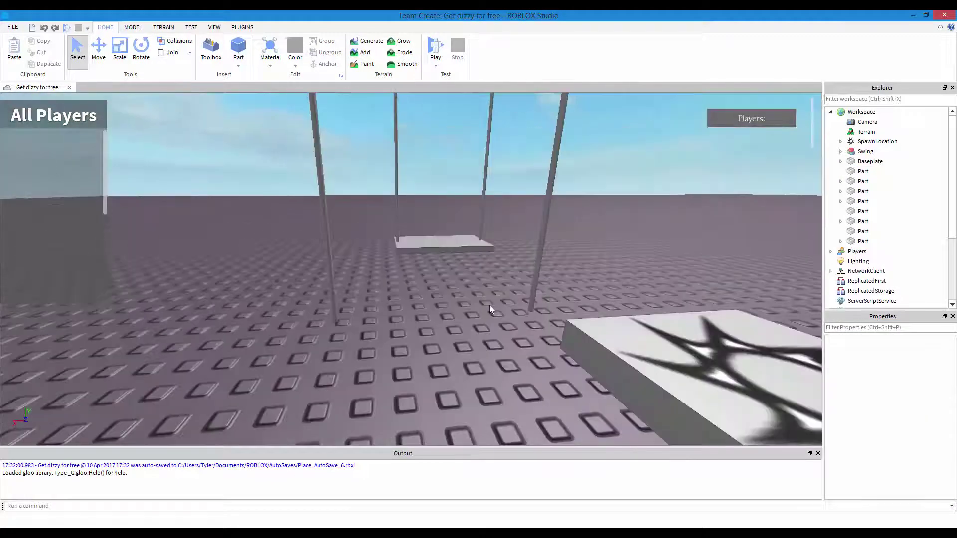
pyautogui.click(435, 45)
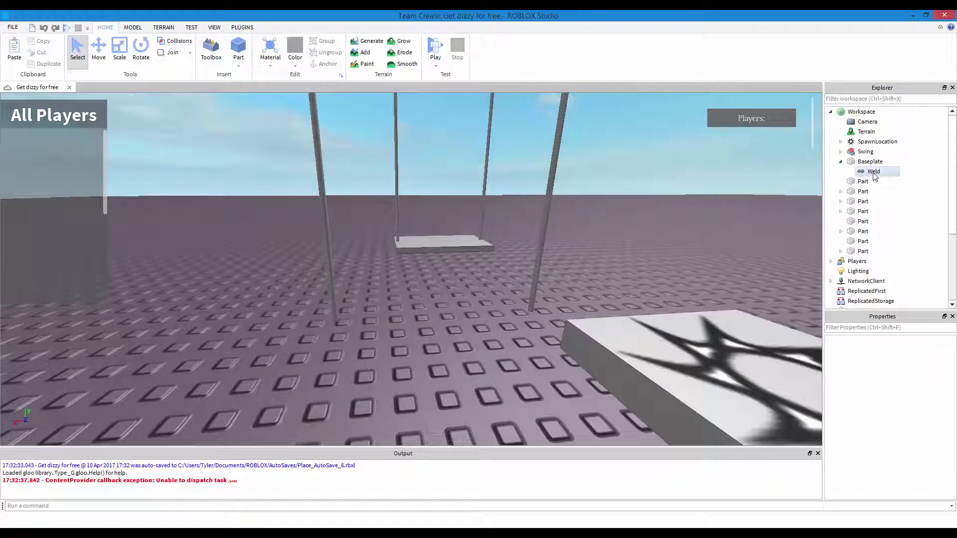
# Examine the Weld inside the Baseplate and select the Baseplate.
pyautogui.click(873, 173)
pyautogui.click(862, 162)
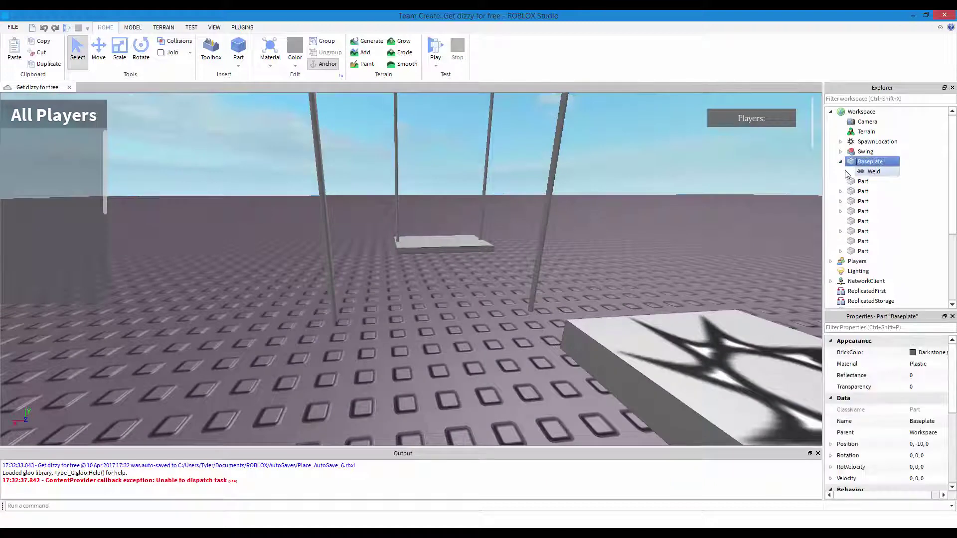
pyautogui.scroll(-3, 836, 242)
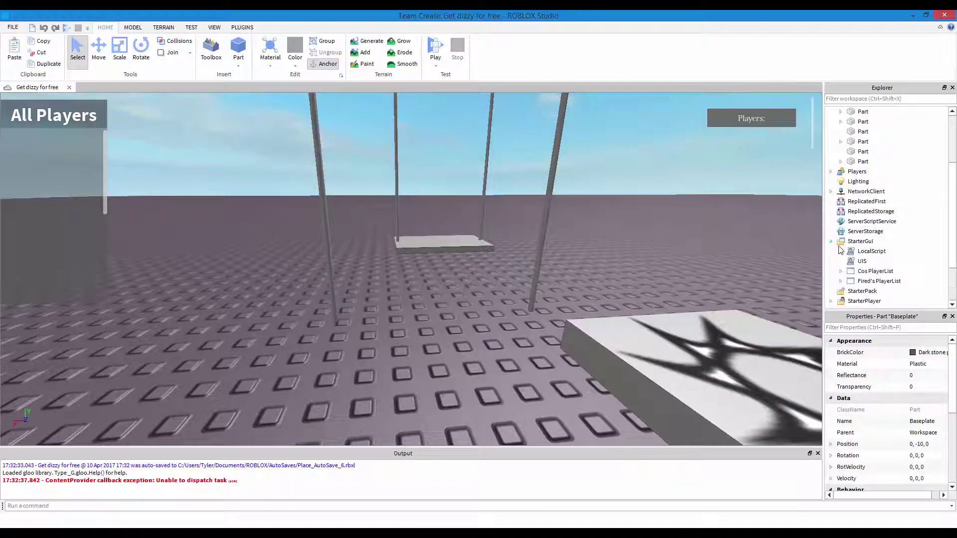
# Review the code of the LocalScript in StarterGui, close it, and disable the script.
pyautogui.doubleClick(864, 253)
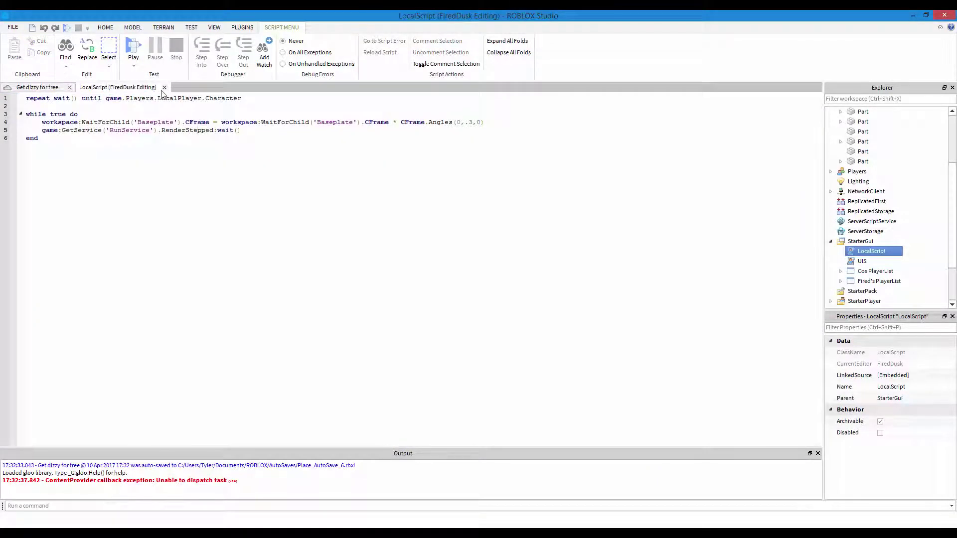
pyautogui.click(164, 87)
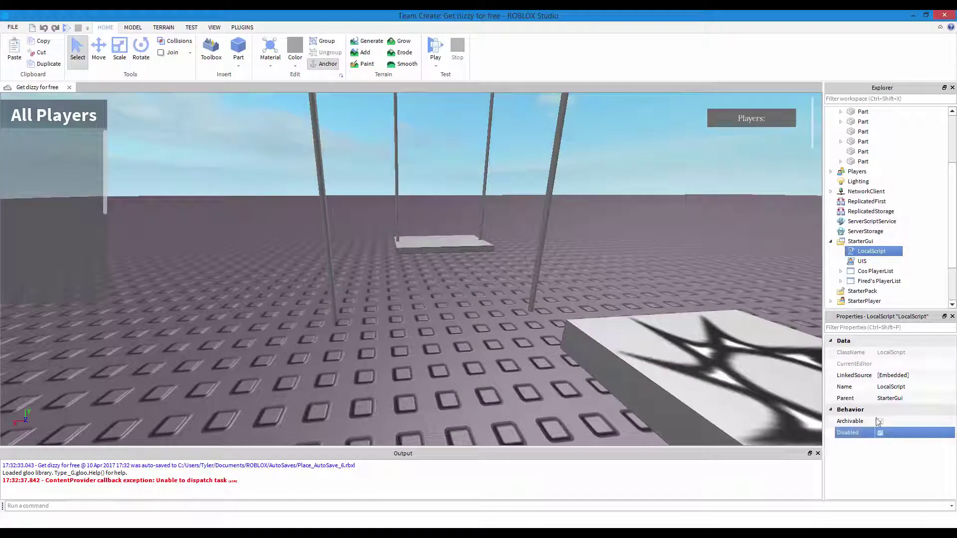
pyautogui.click(617, 248)
pyautogui.scroll(-5, 597, 243)
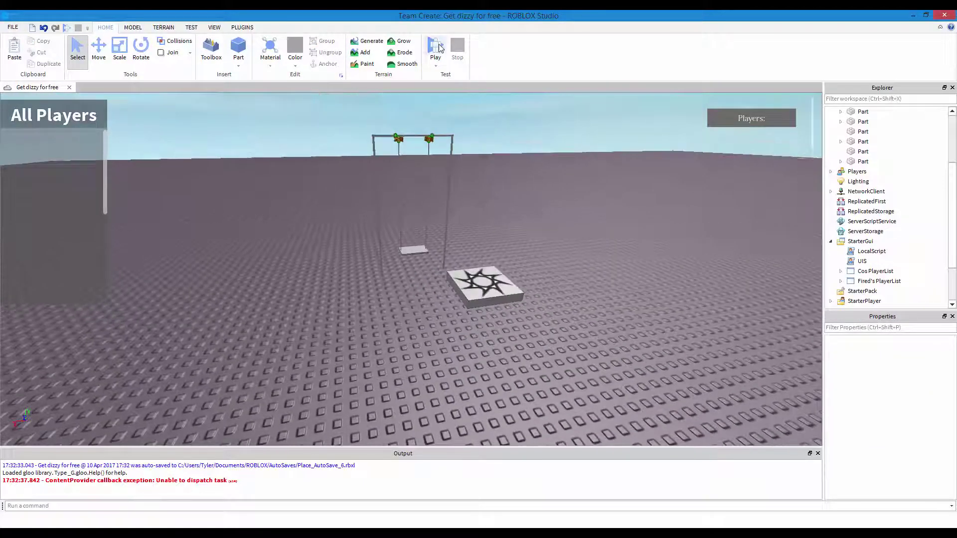
# Start a playtest, put away the held tool, and examine the swing's frame, top coils and seat.
pyautogui.click(435, 48)
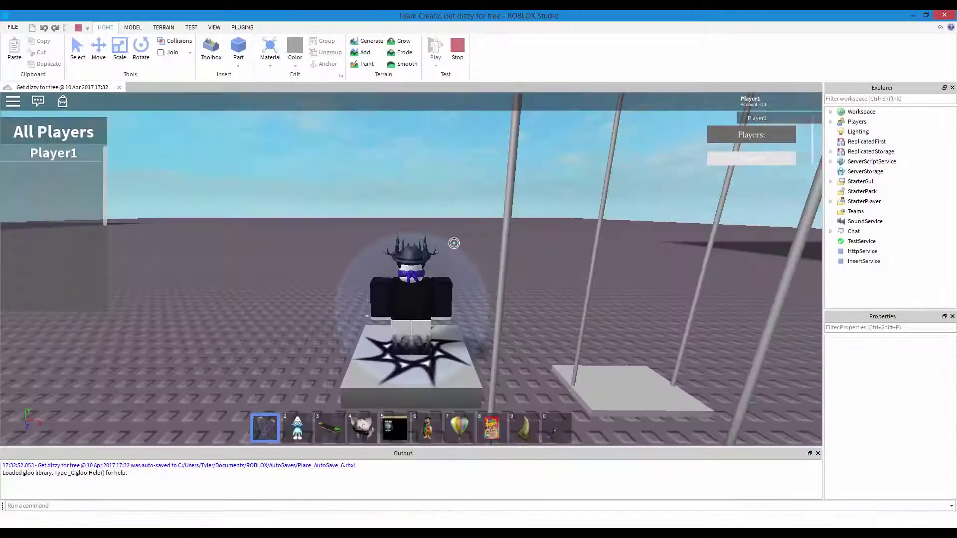
pyautogui.press('1')
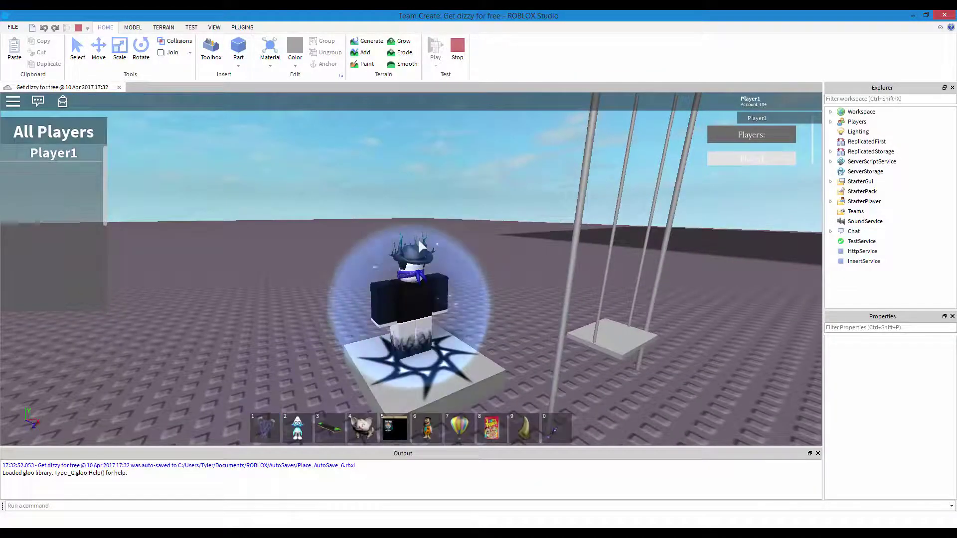
pyautogui.moveTo(423, 246); pyautogui.dragTo(394, 203, button='right')
pyautogui.scroll(-1, 427, 240)
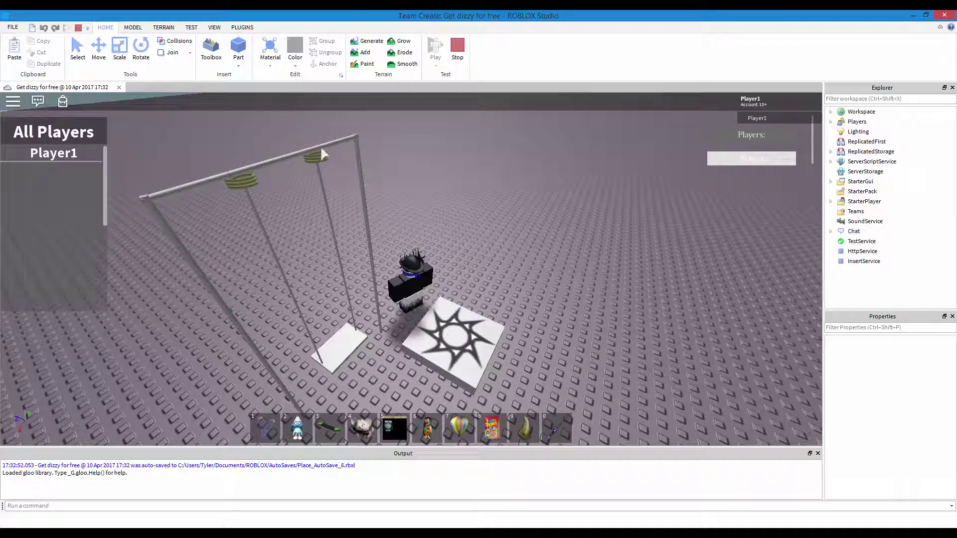
pyautogui.moveTo(319, 155); pyautogui.dragTo(291, 181, button='right')
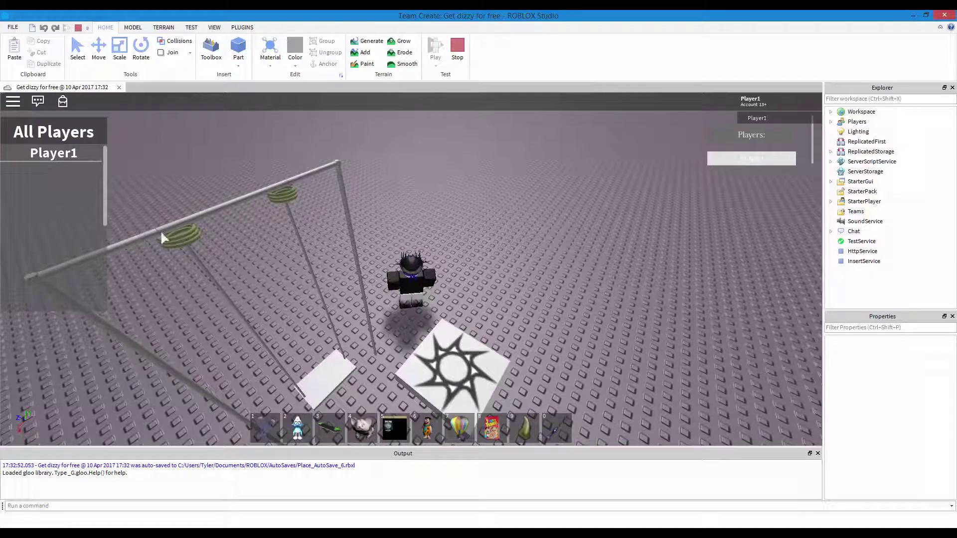
pyautogui.moveTo(235, 255); pyautogui.dragTo(234, 251, button='right')
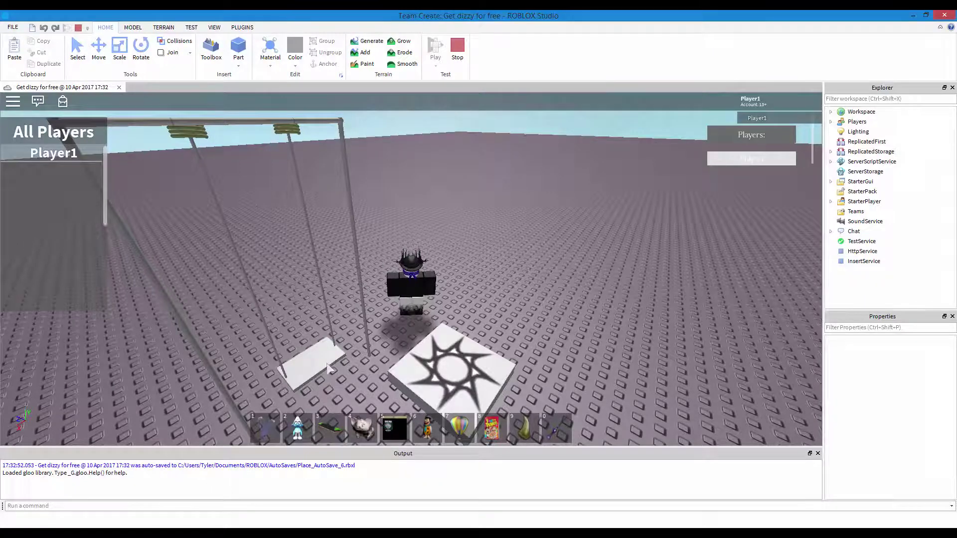
# Walk the character onto the swing's seat to try out how it moves.
pyautogui.press('s')
pyautogui.press('w')
pyautogui.moveTo(414, 299); pyautogui.dragTo(419, 286, button='right')
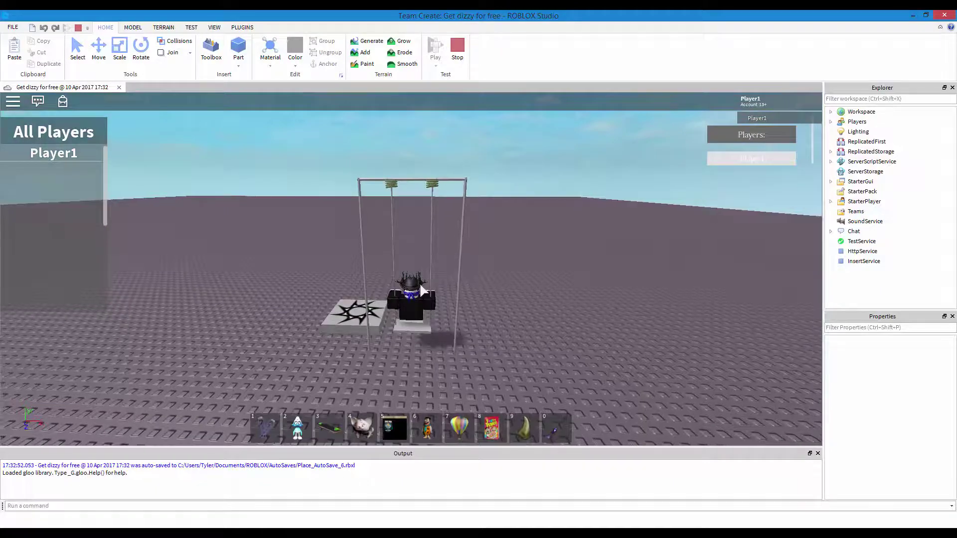
pyautogui.moveTo(421, 290); pyautogui.dragTo(421, 290, button='right')
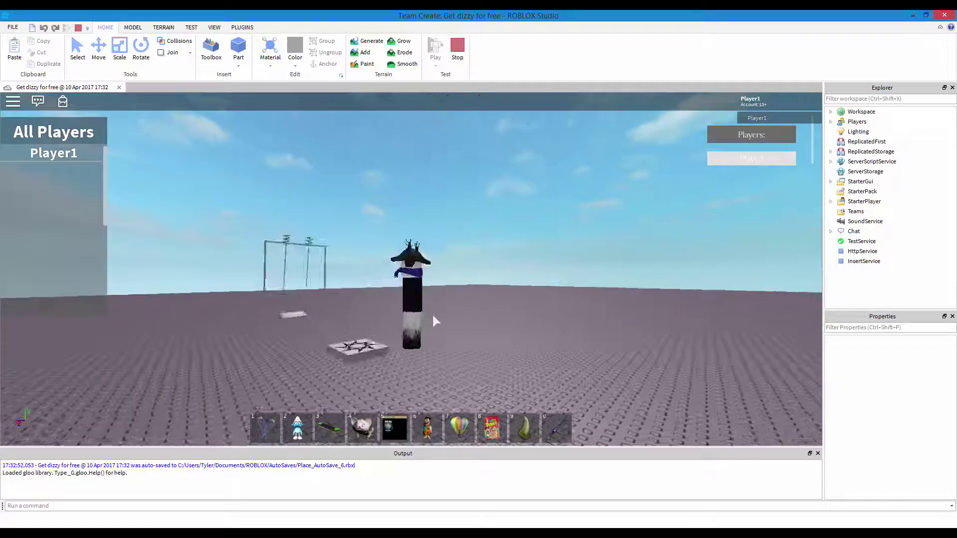
# Walk the character away from the swing and stop the playtest.
pyautogui.press('w')
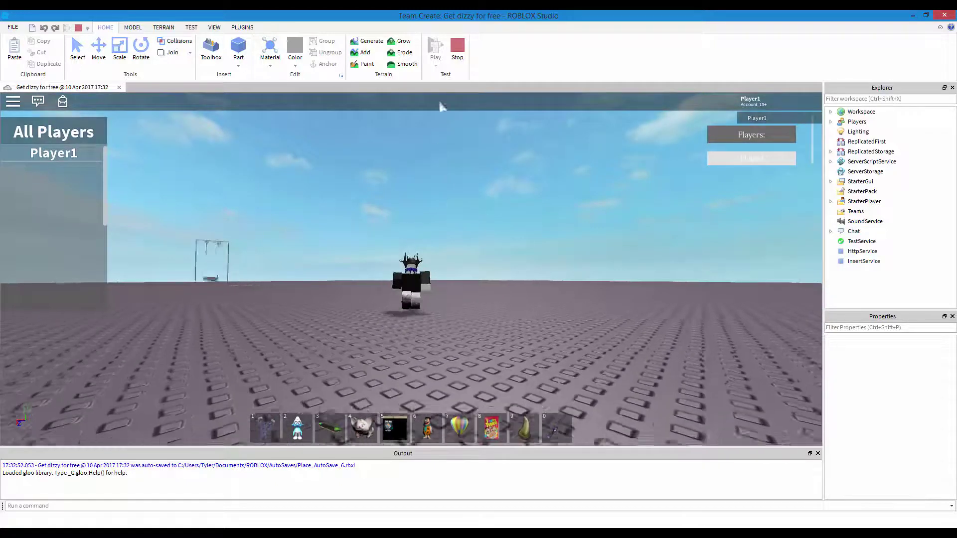
pyautogui.press('w')
pyautogui.press('a')
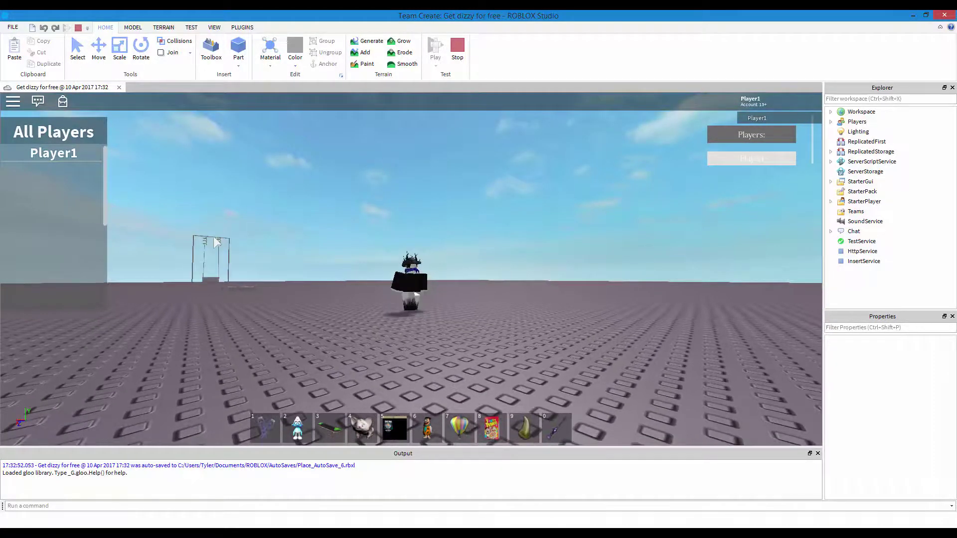
pyautogui.click(463, 48)
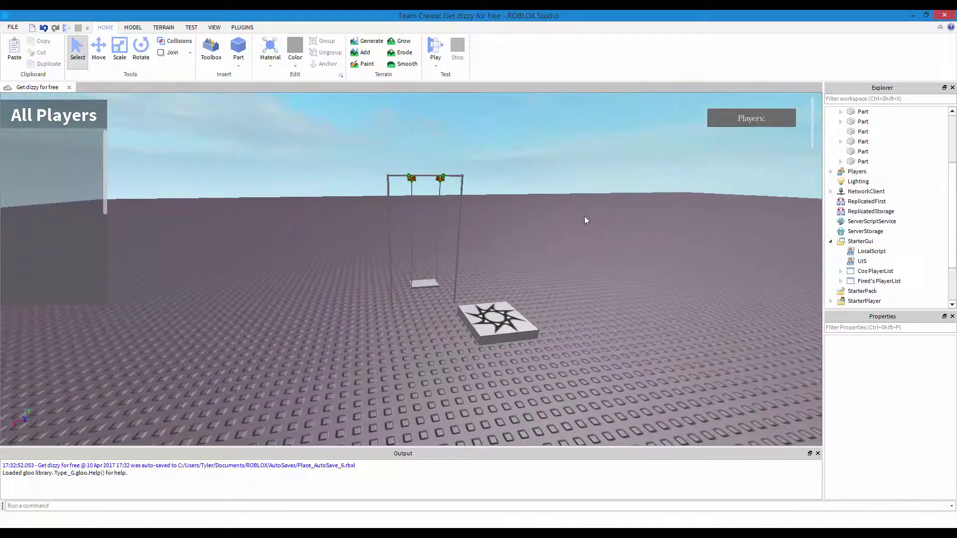
# Insert a cylinder part on the empty baseplate area beside the spawn pad and turn it upright.
pyautogui.scroll(5, 584, 216)
pyautogui.moveTo(584, 217)
pyautogui.mouseDown(button='right')
pyautogui.moveTo(582, 230)
pyautogui.moveTo(584, 216)
pyautogui.mouseUp(button='right')
pyautogui.scroll(-5, 584, 216)
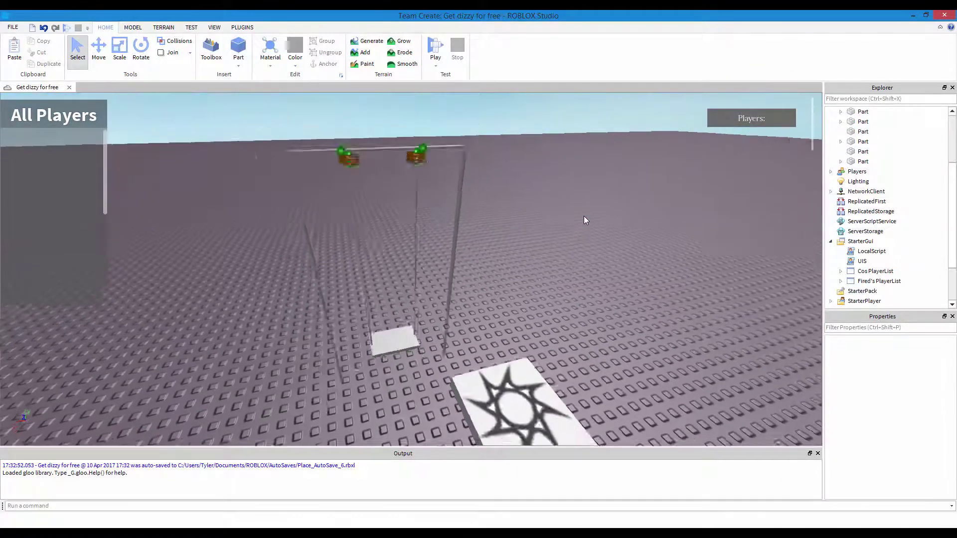
pyautogui.scroll(3, 424, 274)
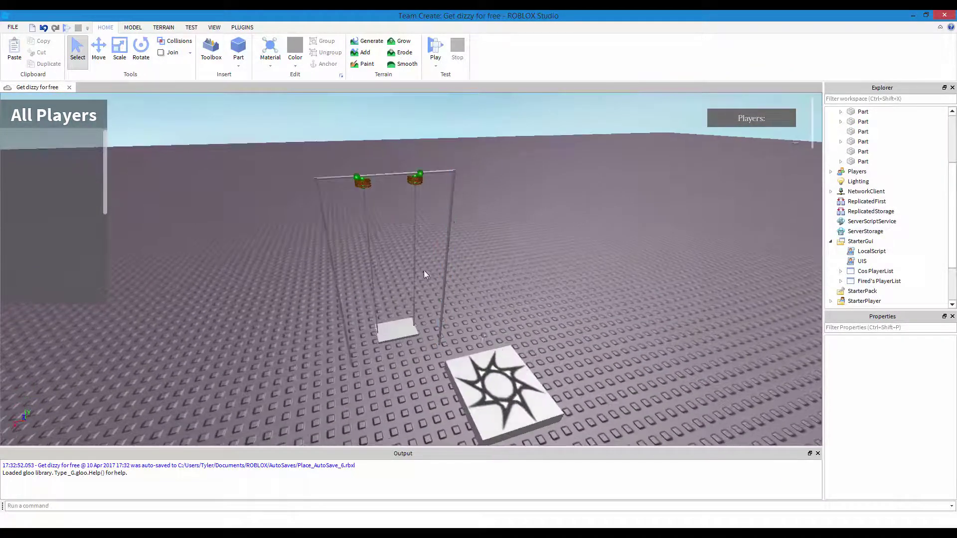
pyautogui.moveTo(505, 242)
pyautogui.mouseDown(button='right')
pyautogui.moveTo(483, 235)
pyautogui.moveTo(505, 242)
pyautogui.mouseUp(button='right')
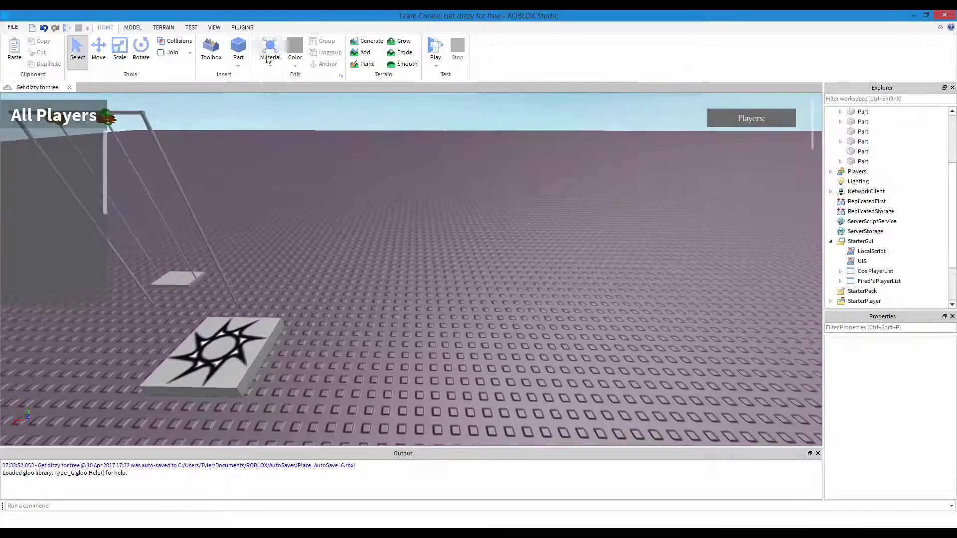
pyautogui.click(236, 67)
pyautogui.click(256, 108)
pyautogui.scroll(4, 459, 267)
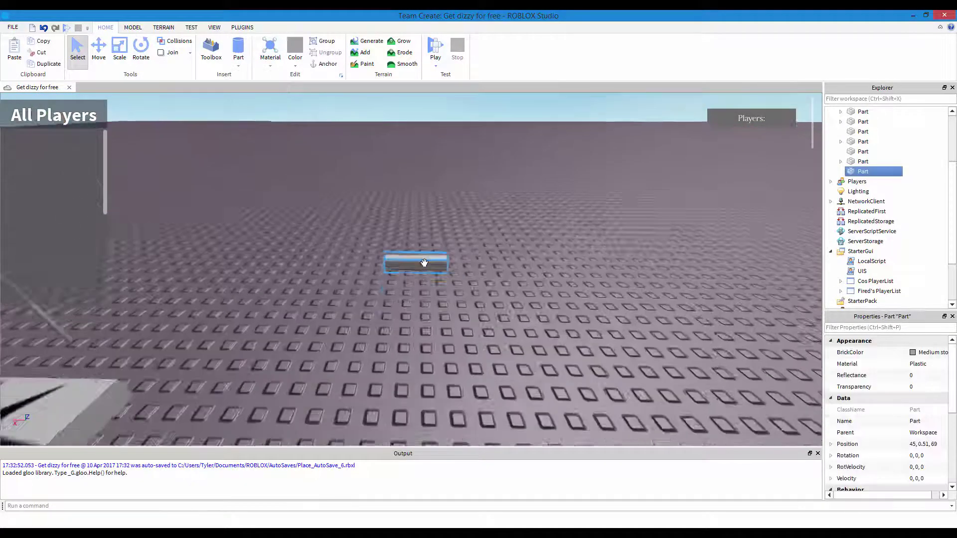
pyautogui.moveTo(424, 262); pyautogui.dragTo(474, 238)
pyautogui.press('r')
pyautogui.press('t')
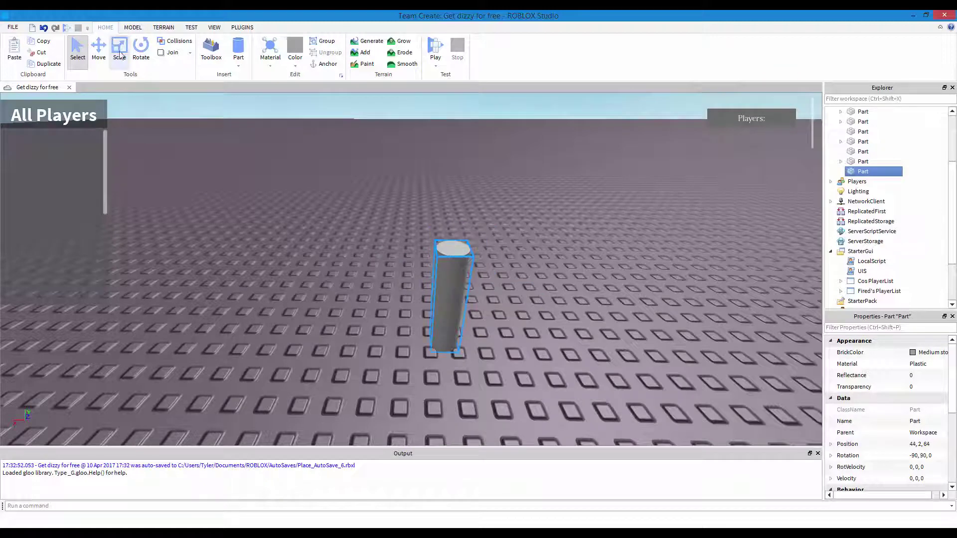
# Set the move snap to 0.20 studs and scale the cylinder down to a thin pole.
pyautogui.click(120, 52)
pyautogui.click(132, 27)
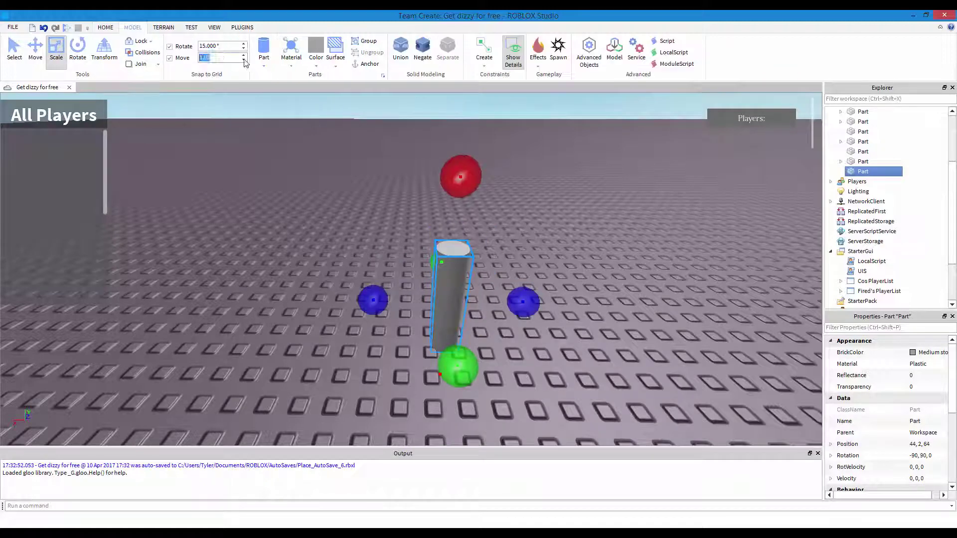
pyautogui.moveTo(393, 314); pyautogui.dragTo(401, 360)
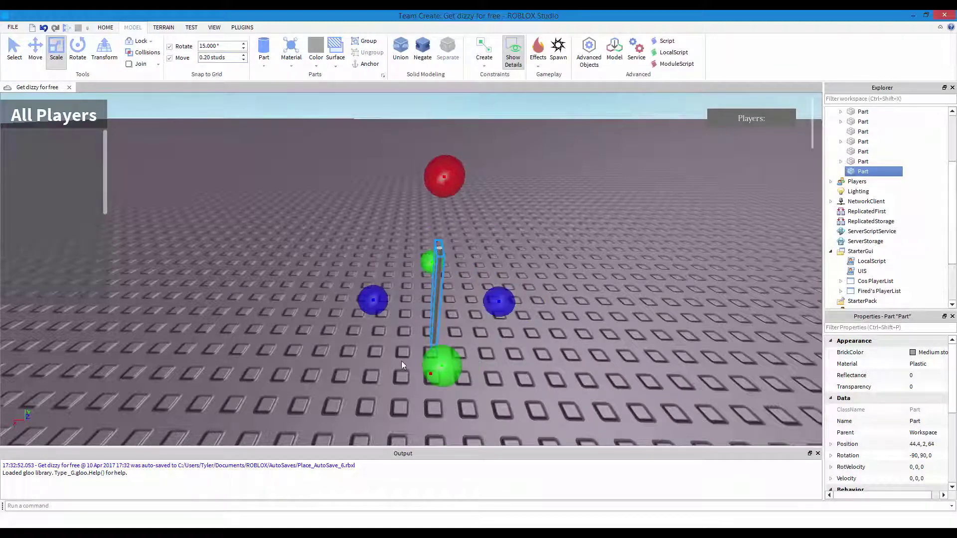
# Scale the thin pole upward to roughly the height of the existing swing frame.
pyautogui.moveTo(440, 208); pyautogui.dragTo(439, 150, button='right')
pyautogui.scroll(-2, 439, 208)
pyautogui.scroll(-2, 442, 171)
pyautogui.moveTo(427, 275); pyautogui.dragTo(442, 169)
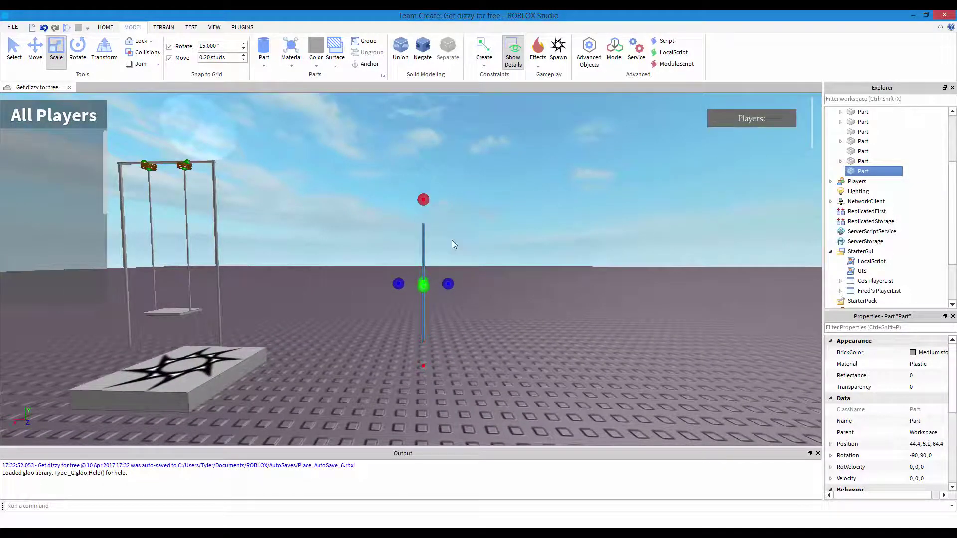
pyautogui.moveTo(452, 240); pyautogui.dragTo(451, 237, button='right')
pyautogui.press('d')
pyautogui.scroll(2, 452, 239)
pyautogui.scroll(-2, 351, 184)
pyautogui.moveTo(351, 185); pyautogui.dragTo(355, 167)
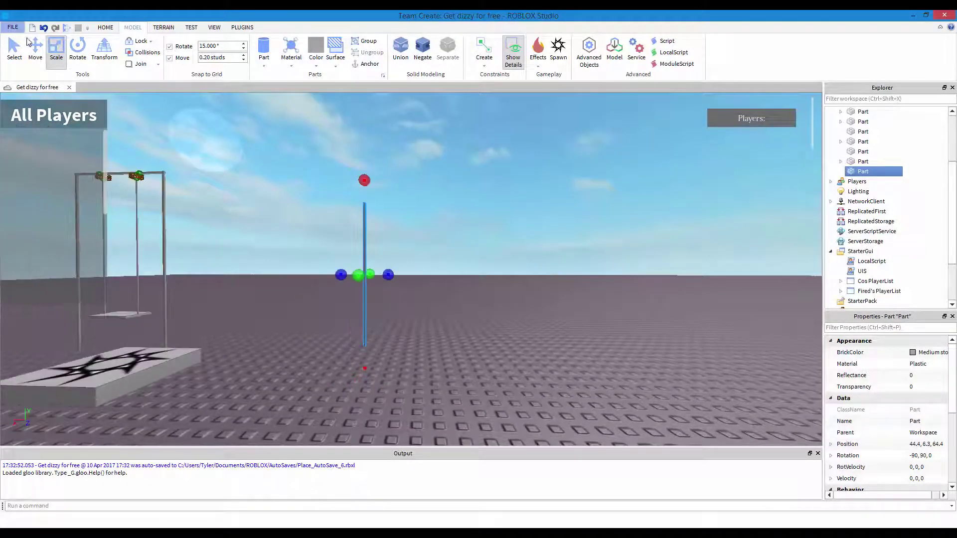
# Duplicate the pole and move the copy about 6.8 studs sideways, to X 37.6, as the second upright.
pyautogui.hotkey('ctrl', 'd')
pyautogui.moveTo(398, 276); pyautogui.dragTo(479, 302)
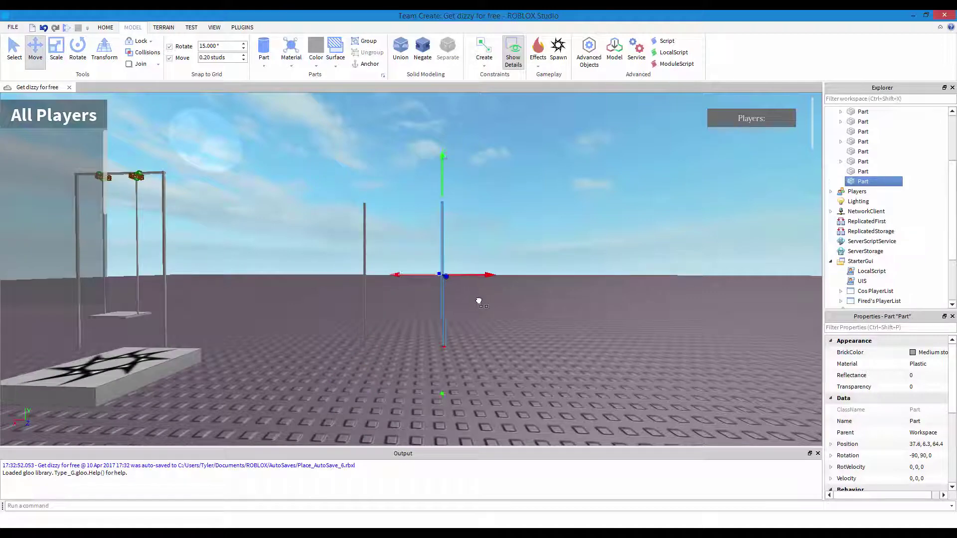
pyautogui.click(63, 64)
# Duplicate the second upright and rotate the copy 90 degrees so it lies horizontally.
pyautogui.scroll(1, 431, 281)
pyautogui.moveTo(520, 303)
pyautogui.mouseDown(button='right')
pyautogui.moveTo(531, 319)
pyautogui.moveTo(519, 303)
pyautogui.mouseUp(button='right')
pyautogui.scroll(-1, 519, 303)
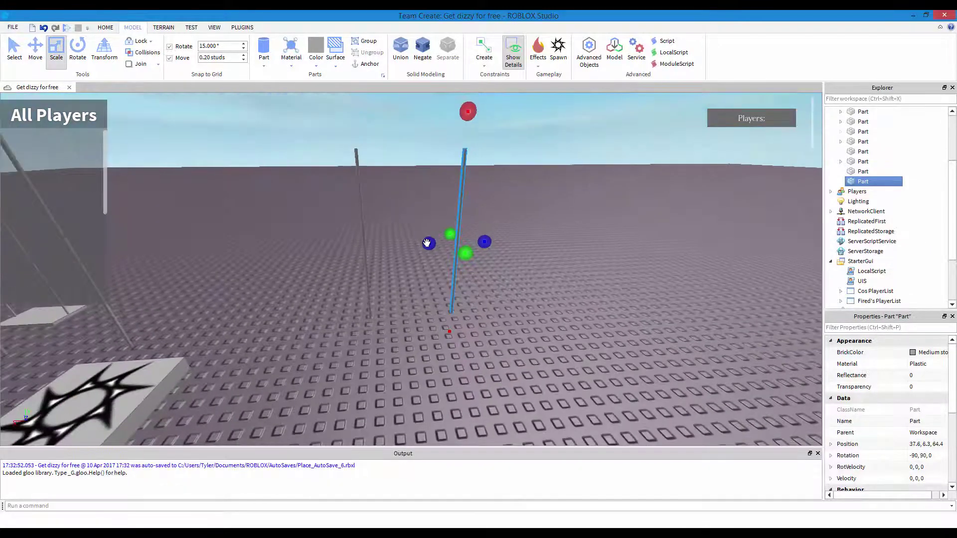
pyautogui.hotkey('ctrl', 'd')
pyautogui.hotkey('ctrl', '4')
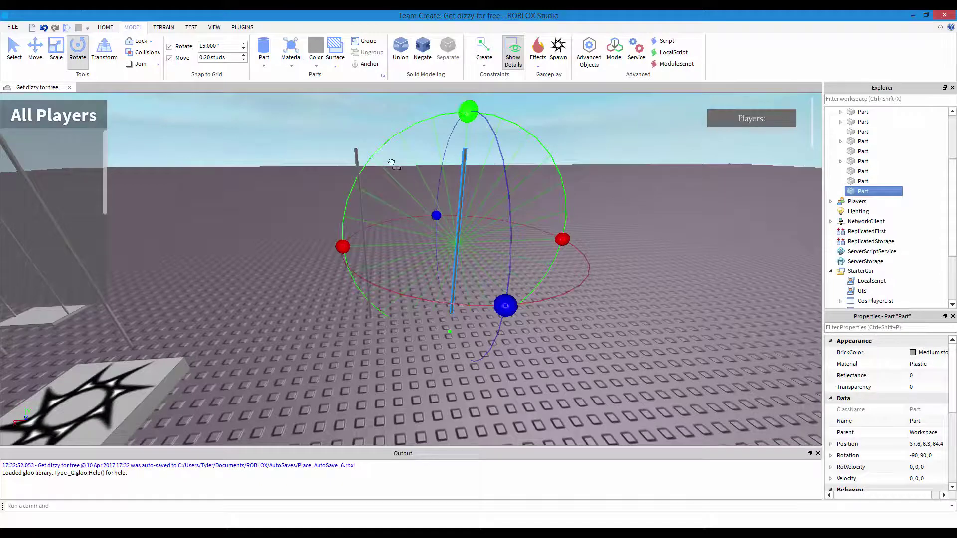
pyautogui.moveTo(392, 164); pyautogui.dragTo(357, 260)
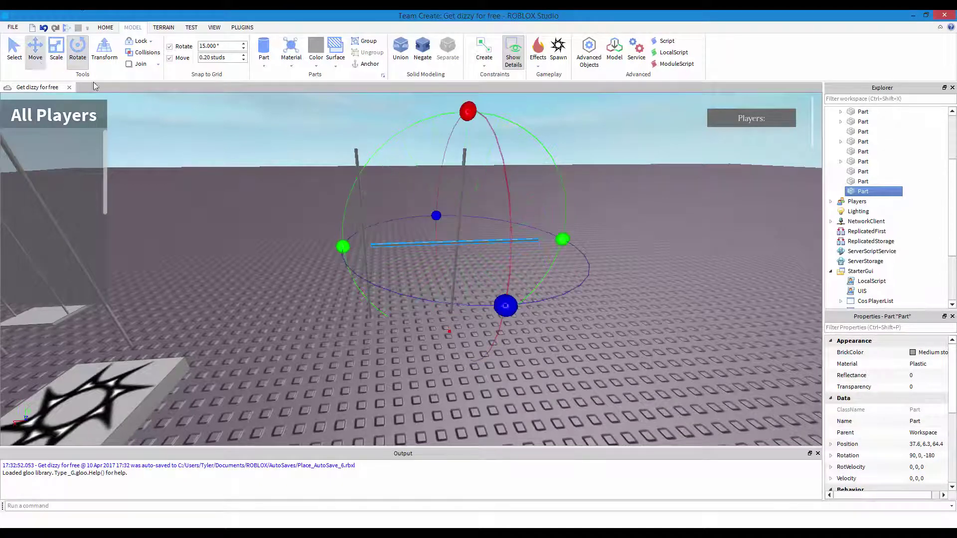
# Raise the horizontal pole to Y 12.5 and align its end with the second upright, at X 43.8, Z 64.4.
pyautogui.hotkey('ctrl', '2')
pyautogui.click(460, 185)
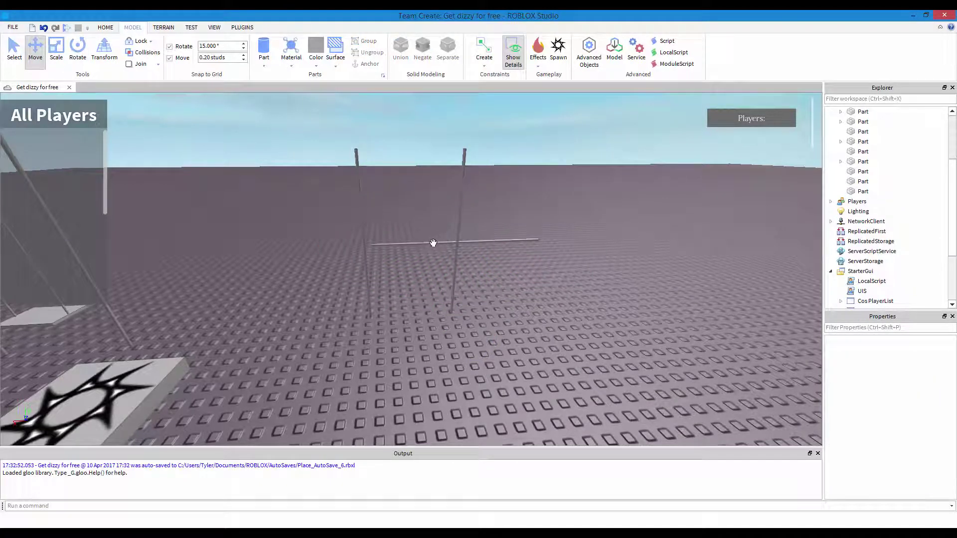
pyautogui.click(433, 243)
pyautogui.moveTo(472, 113); pyautogui.dragTo(481, 100)
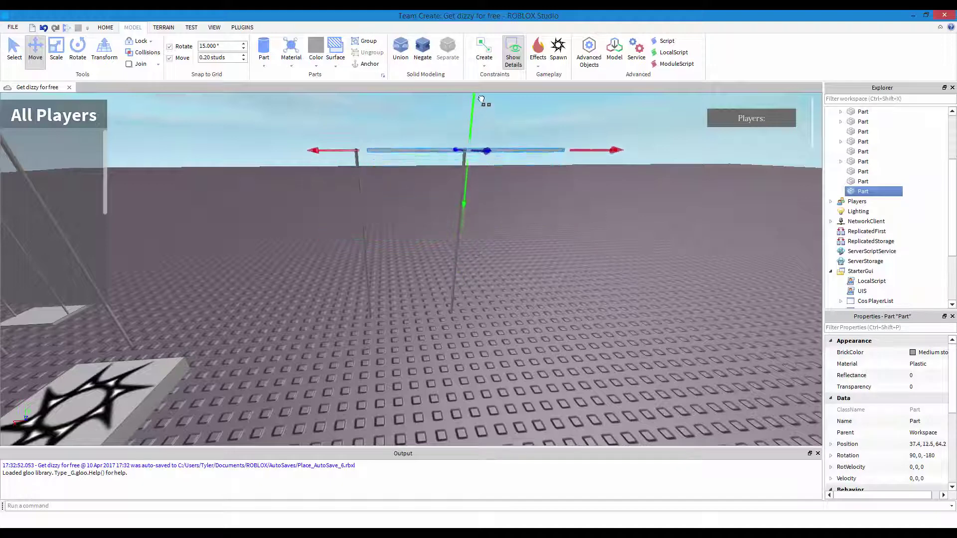
pyautogui.press('e')
pyautogui.moveTo(516, 164); pyautogui.dragTo(508, 196, button='right')
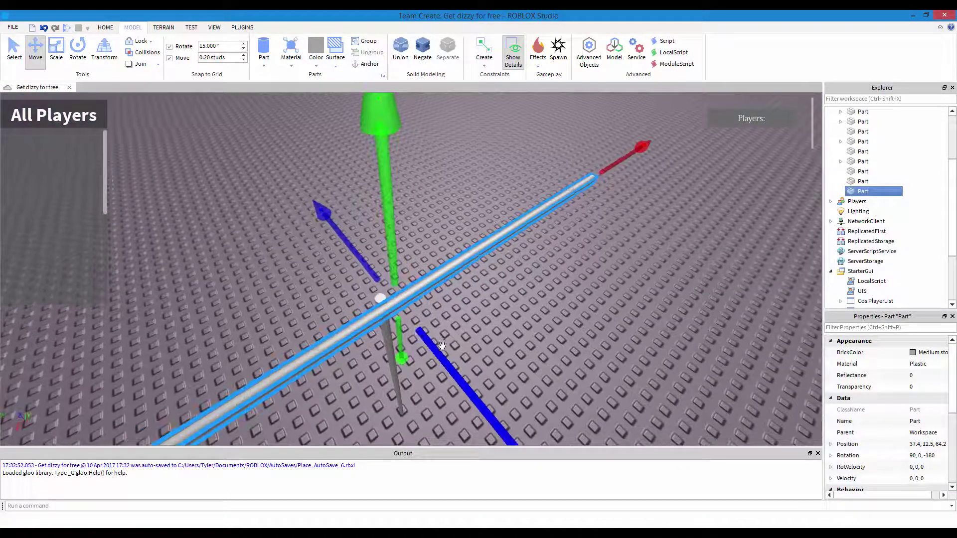
pyautogui.moveTo(435, 353)
pyautogui.mouseDown()
pyautogui.moveTo(419, 334)
pyautogui.moveTo(427, 340)
pyautogui.mouseUp()
pyautogui.moveTo(596, 163); pyautogui.dragTo(416, 300)
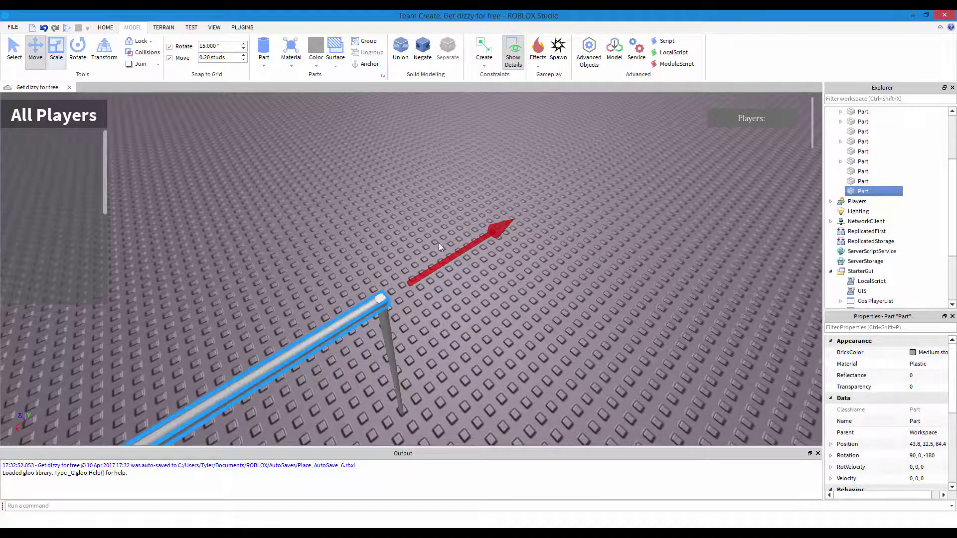
# Scale the horizontal pole down from its free end to a short stub on top of the second upright.
pyautogui.hotkey('ctrl', '3')
pyautogui.moveTo(439, 243); pyautogui.dragTo(276, 290, button='right')
pyautogui.moveTo(122, 269); pyautogui.dragTo(324, 332)
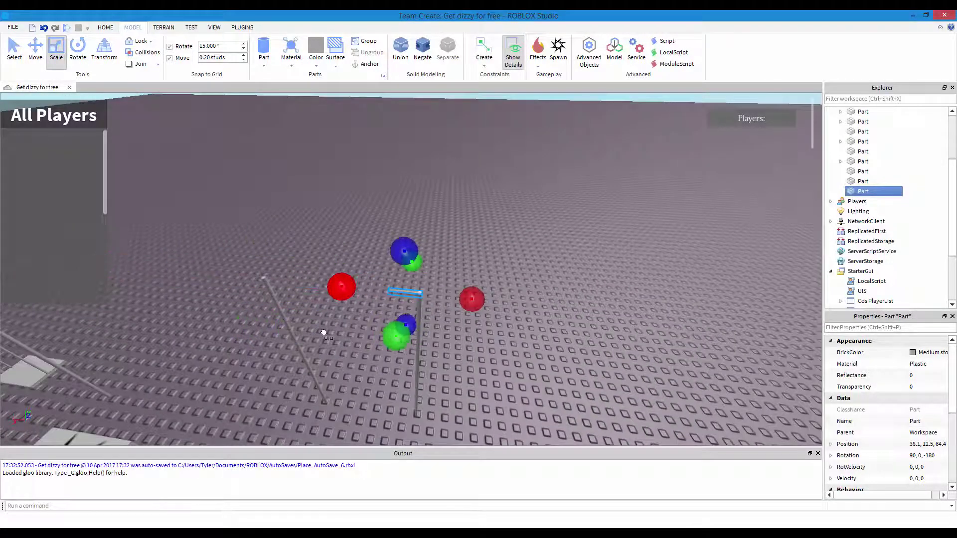
# Duplicate the stub and move the copy along the crossbar line onto the top of the first upright.
pyautogui.click(39, 56)
pyautogui.hotkey('ctrl', 'd')
pyautogui.moveTo(482, 298); pyautogui.dragTo(361, 318)
pyautogui.press('a')
pyautogui.moveTo(360, 318); pyautogui.dragTo(414, 247, button='right')
pyautogui.scroll(2, 423, 352)
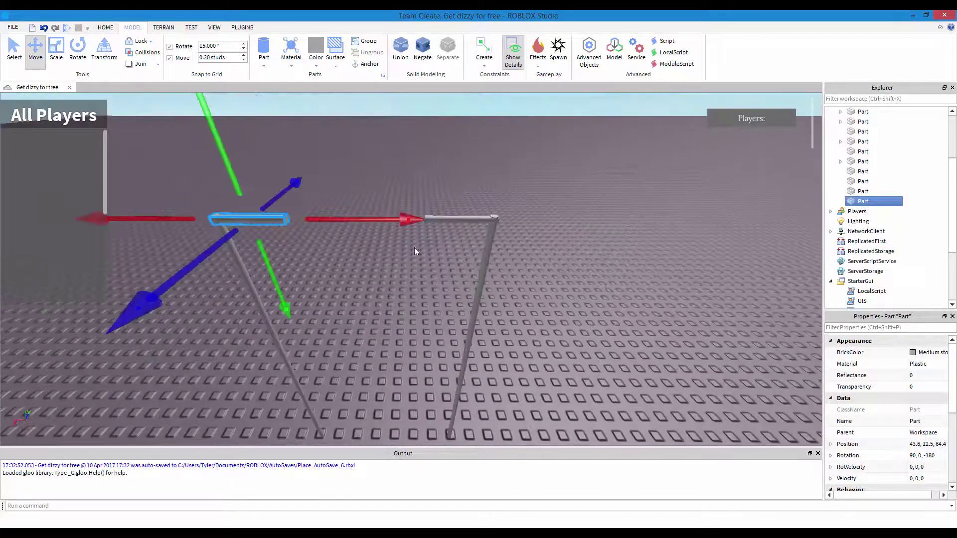
# Duplicate the stub again, move the copy against the second upright's stub, and stretch it to fill the gap between both stubs.
pyautogui.hotkey('ctrl', 'd')
pyautogui.moveTo(378, 217); pyautogui.dragTo(521, 265)
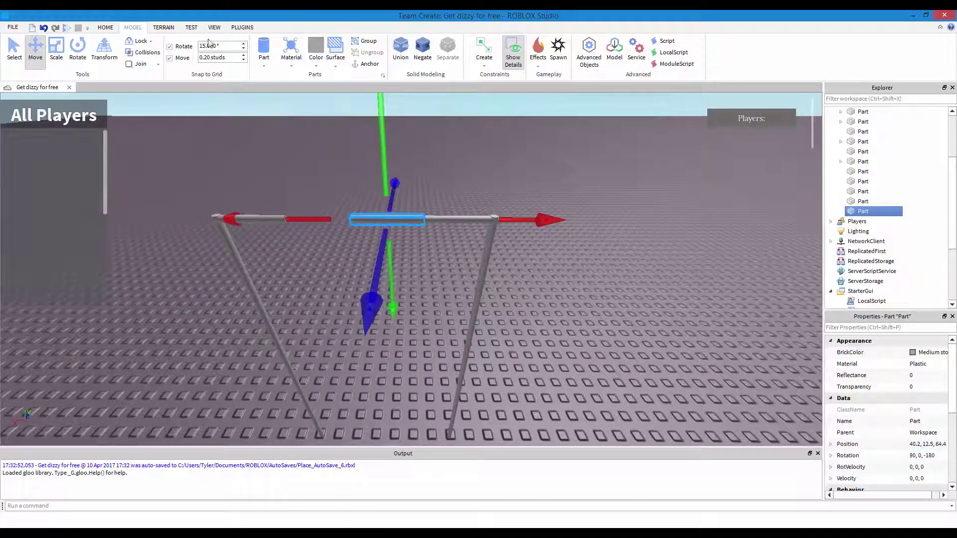
pyautogui.click(56, 49)
pyautogui.moveTo(264, 215); pyautogui.dragTo(206, 234)
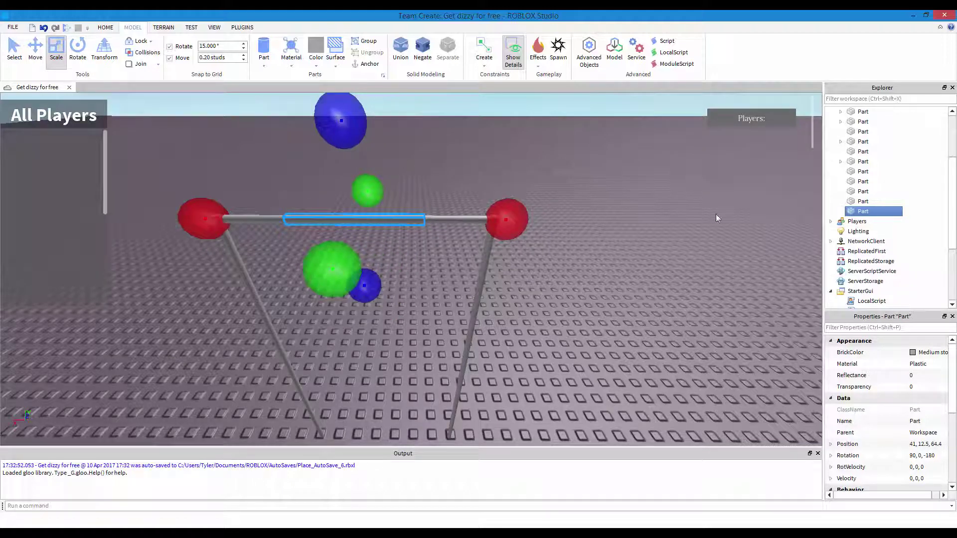
# Shorten the middle crossbar section at both ends to leave gaps to the two stubs.
pyautogui.moveTo(587, 298)
pyautogui.mouseDown(button='right')
pyautogui.moveTo(620, 288)
pyautogui.moveTo(581, 297)
pyautogui.mouseUp(button='right')
pyautogui.scroll(2, 581, 297)
pyautogui.scroll(1, 581, 297)
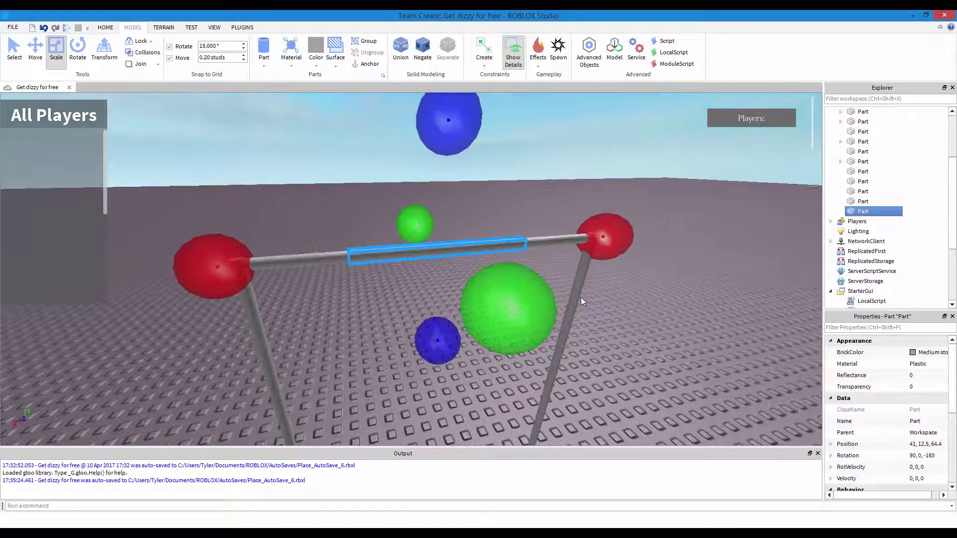
pyautogui.scroll(3, 581, 297)
pyautogui.scroll(-4, 579, 297)
pyautogui.moveTo(263, 268); pyautogui.dragTo(254, 286)
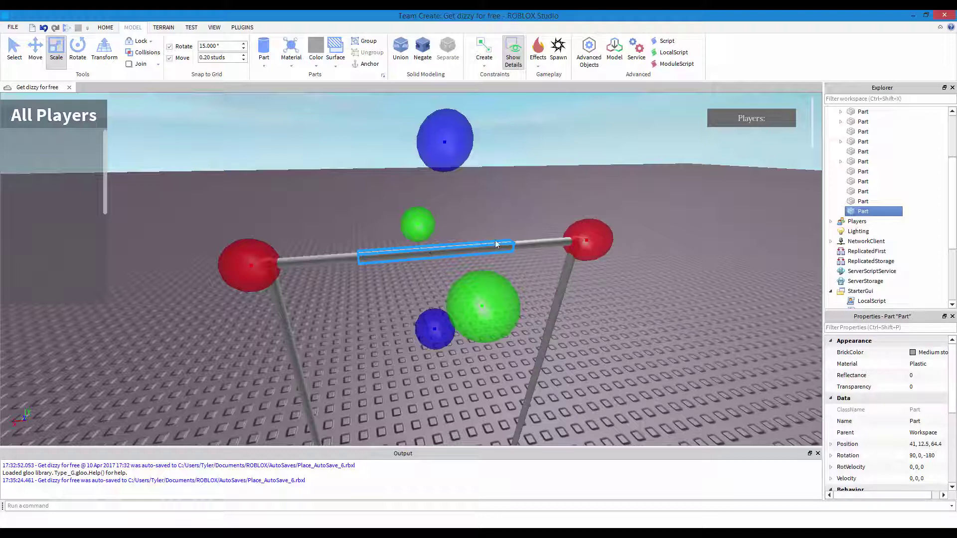
pyautogui.moveTo(246, 264); pyautogui.dragTo(305, 260)
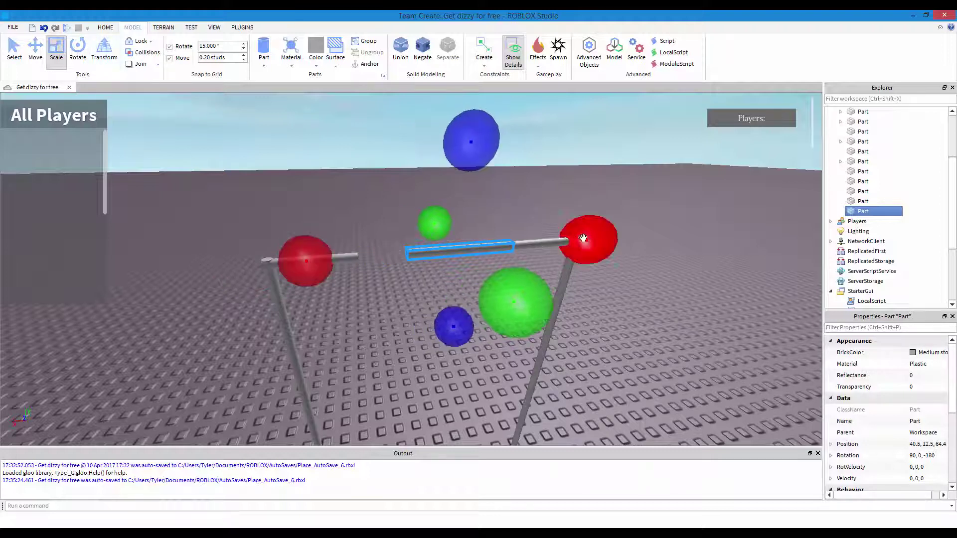
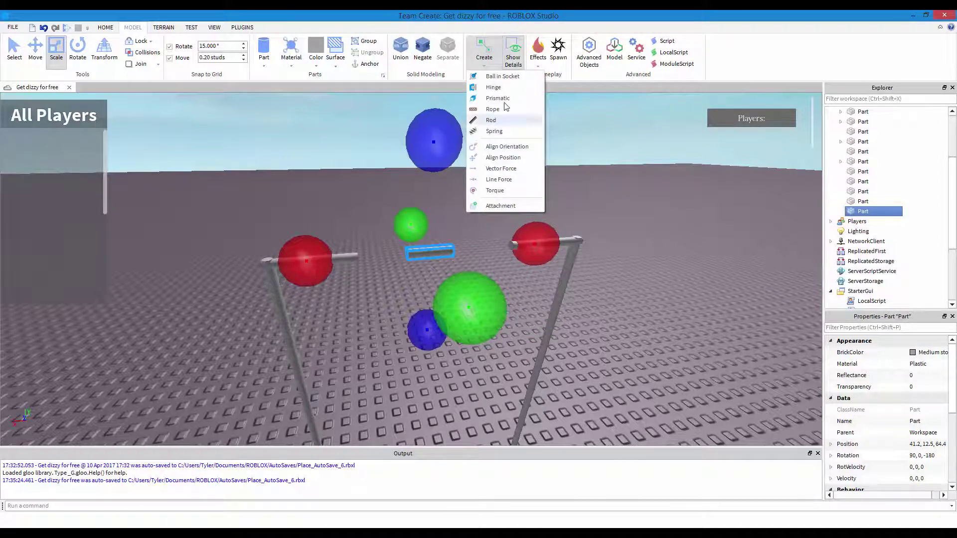
# Create a hinge constraint between the end of the second upright's stub and the facing end of the middle bar.
pyautogui.click(493, 87)
pyautogui.moveTo(461, 296); pyautogui.dragTo(462, 295, button='right')
pyautogui.press('a')
pyautogui.press('w')
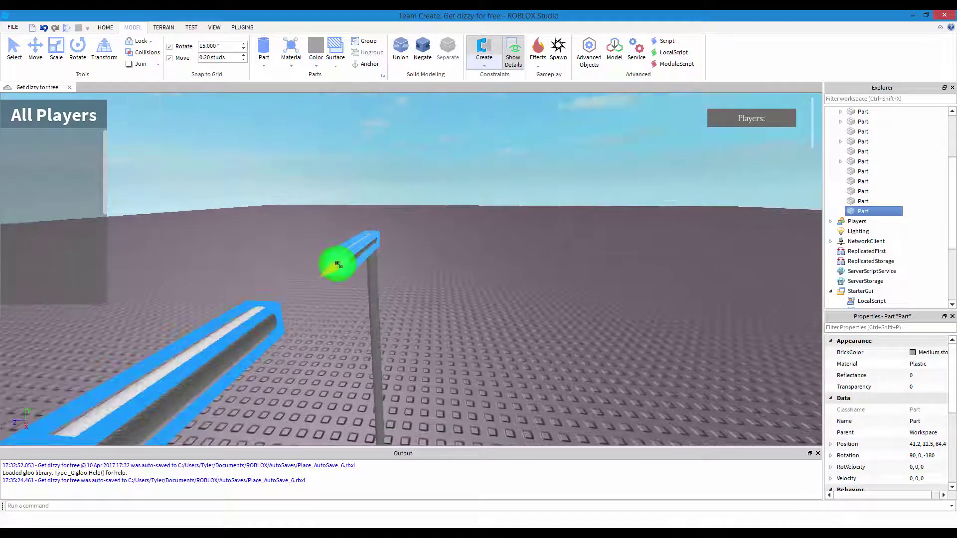
pyautogui.click(338, 264)
pyautogui.moveTo(294, 180); pyautogui.dragTo(309, 216, button='right')
pyautogui.press('d')
pyautogui.click(539, 293)
pyautogui.moveTo(539, 293); pyautogui.dragTo(539, 293, button='right')
pyautogui.press('a')
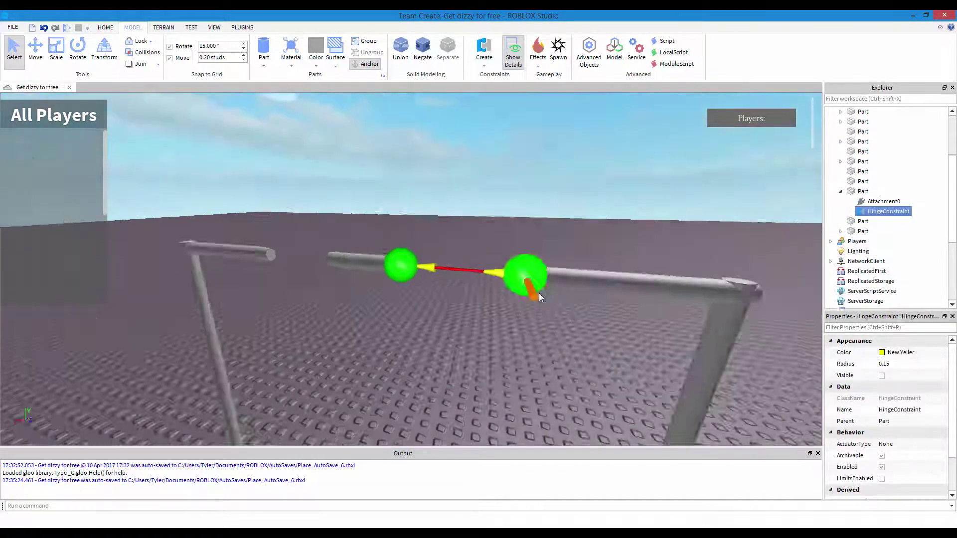
pyautogui.press('f')
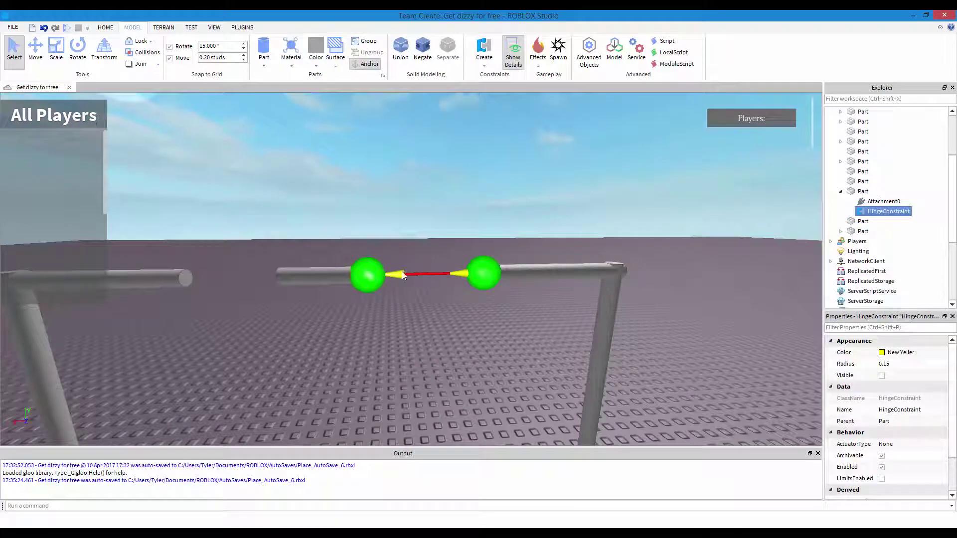
# Create another hinge constraint between the first upright's stub and the other end of the middle bar.
pyautogui.click(484, 48)
pyautogui.moveTo(467, 219); pyautogui.dragTo(468, 220, button='right')
pyautogui.press('d')
pyautogui.press('w')
pyautogui.click(567, 183)
pyautogui.press('a')
pyautogui.moveTo(619, 192); pyautogui.dragTo(618, 193, button='right')
pyautogui.click(370, 149)
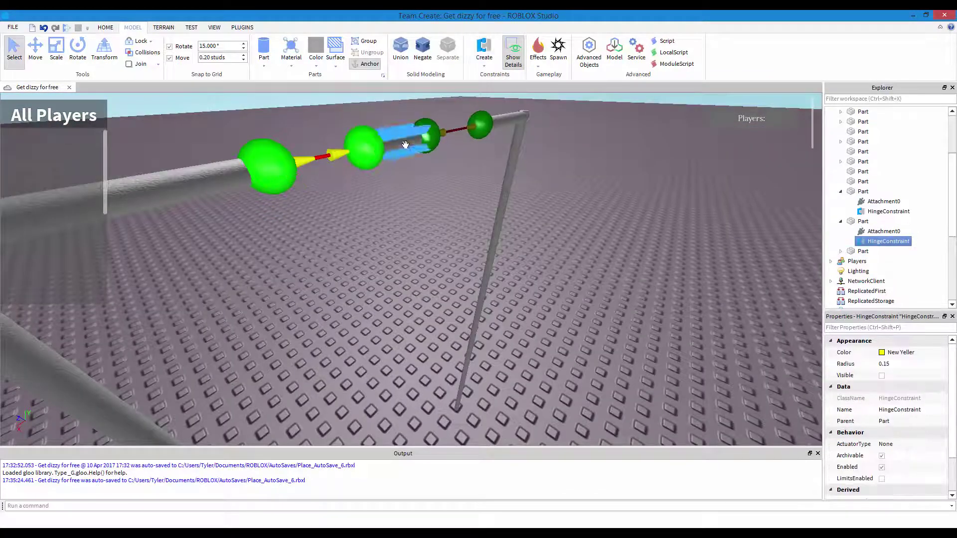
# Stretch the middle bar at both ends until it meets the two stubs again, then deselect it.
pyautogui.click(405, 145)
pyautogui.click(57, 58)
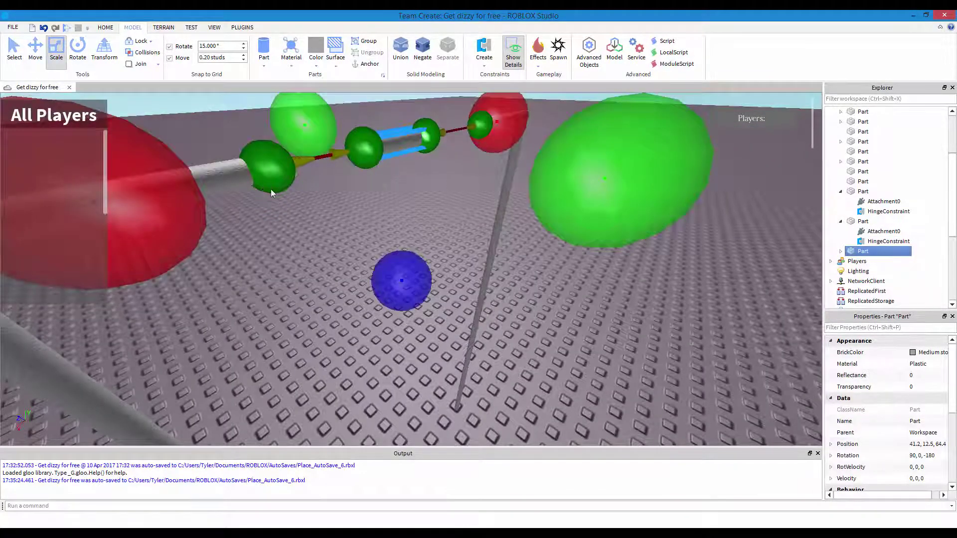
pyautogui.moveTo(272, 193); pyautogui.dragTo(272, 193, button='right')
pyautogui.press('s')
pyautogui.moveTo(342, 234); pyautogui.dragTo(292, 245)
pyautogui.moveTo(505, 193); pyautogui.dragTo(539, 199)
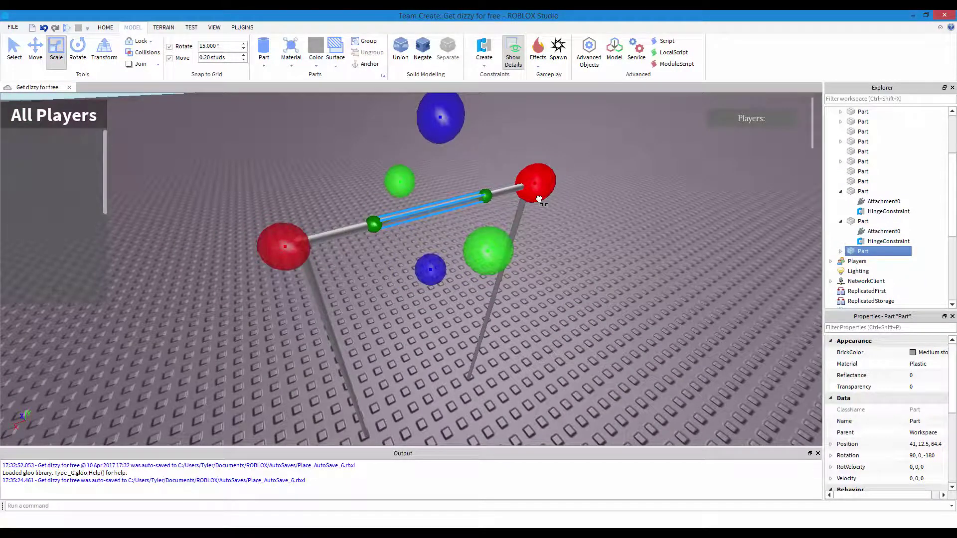
pyautogui.moveTo(449, 273)
pyautogui.mouseDown(button='right')
pyautogui.moveTo(435, 259)
pyautogui.moveTo(438, 268)
pyautogui.mouseUp(button='right')
pyautogui.scroll(-1, 366, 301)
pyautogui.click(365, 301)
pyautogui.scroll(1, 438, 268)
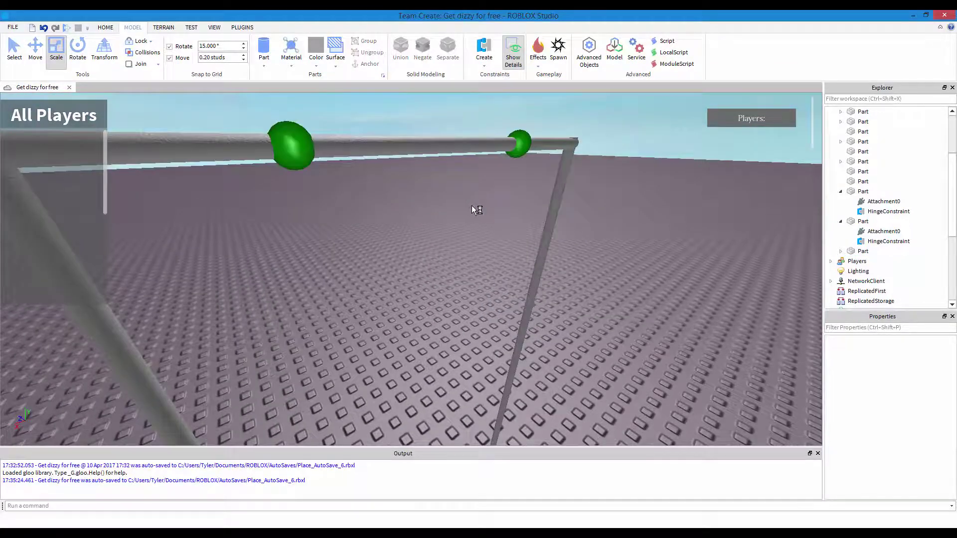
pyautogui.scroll(-2, 455, 181)
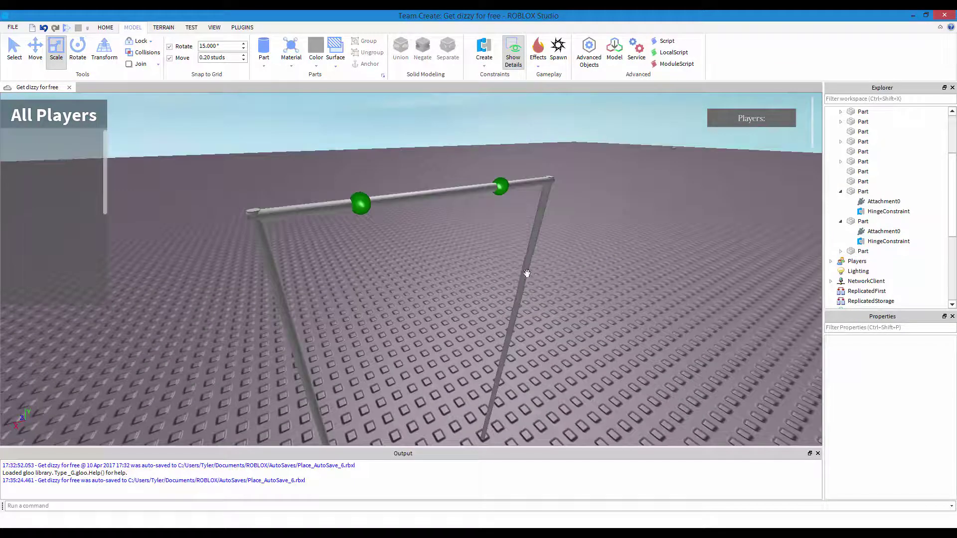
# Duplicate the second upright and move the copy inward under the middle bar, to X 39.6.
pyautogui.click(526, 273)
pyautogui.press('f')
pyautogui.hotkey('ctrl', '2')
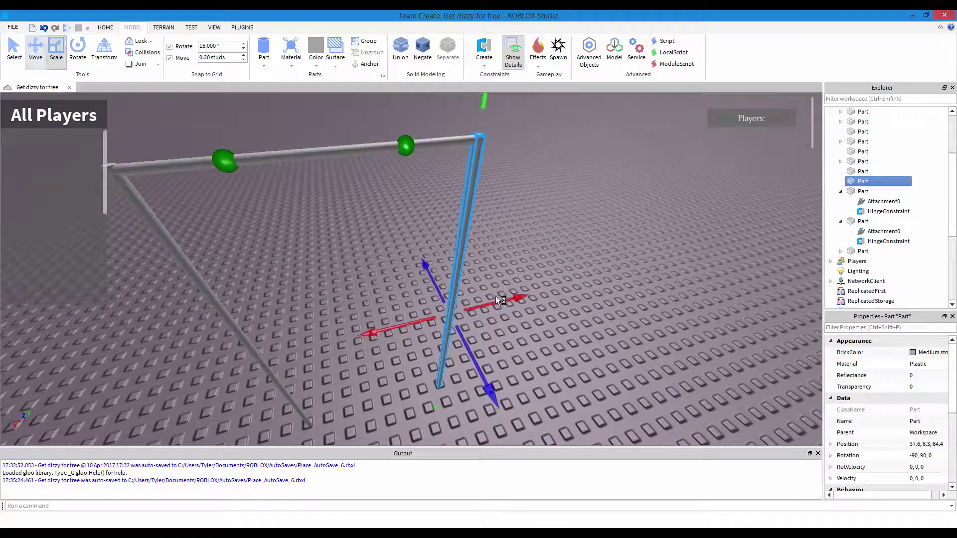
pyautogui.hotkey('ctrl', 'd')
pyautogui.moveTo(500, 300); pyautogui.dragTo(457, 313)
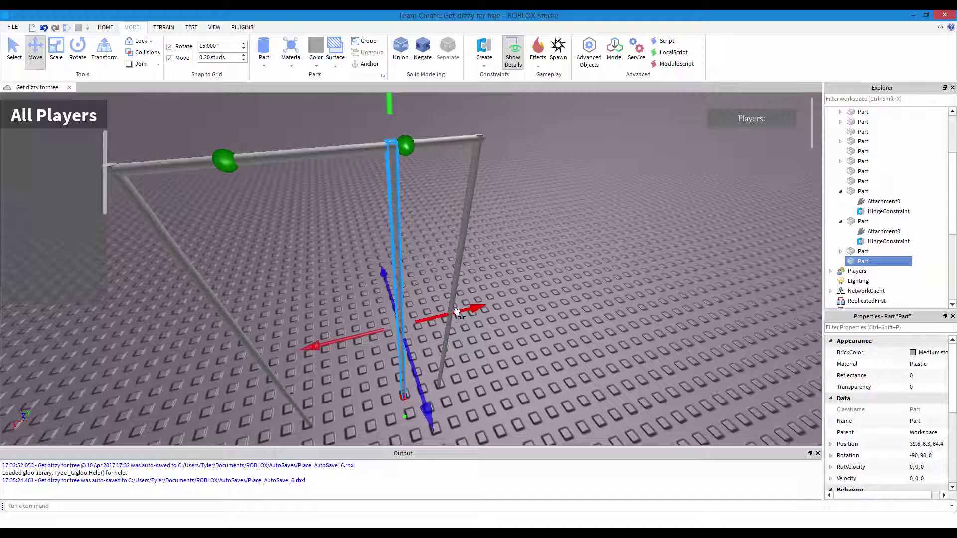
# Shorten the copied pole from its upper end to leave a gap below the crossbar.
pyautogui.hotkey('ctrl', '3')
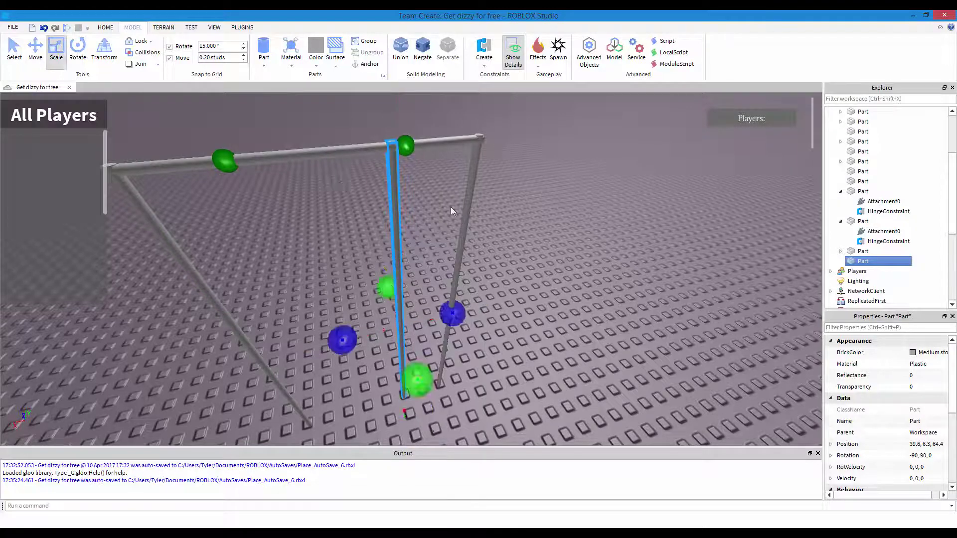
pyautogui.press('f')
pyautogui.moveTo(452, 209); pyautogui.dragTo(421, 197, button='right')
pyautogui.scroll(3, 453, 209)
pyautogui.scroll(-3, 452, 209)
pyautogui.moveTo(407, 203); pyautogui.dragTo(403, 227)
# Create a spring constraint between the top of the hanging pole and the underside of the middle bar.
pyautogui.scroll(5, 462, 195)
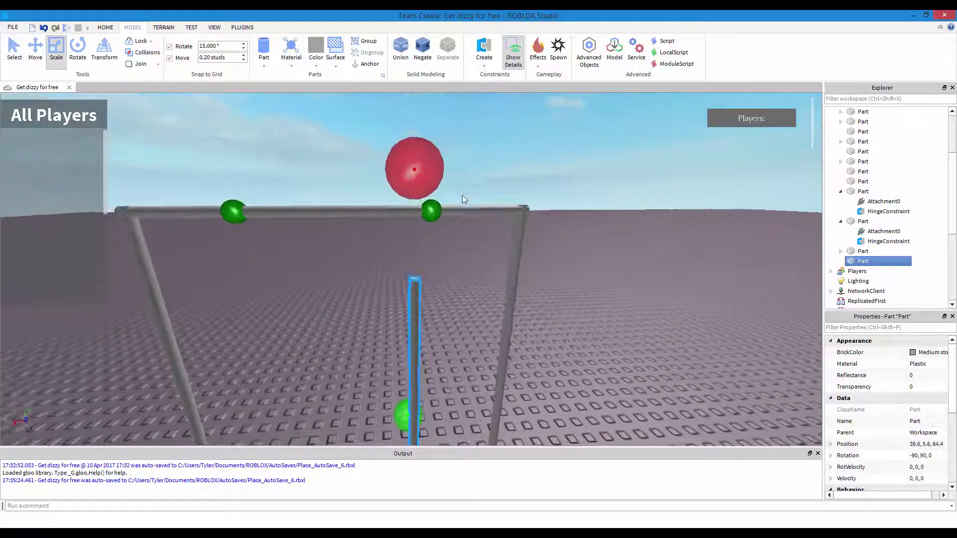
pyautogui.scroll(5, 463, 195)
pyautogui.scroll(-1, 462, 196)
pyautogui.scroll(-3, 470, 242)
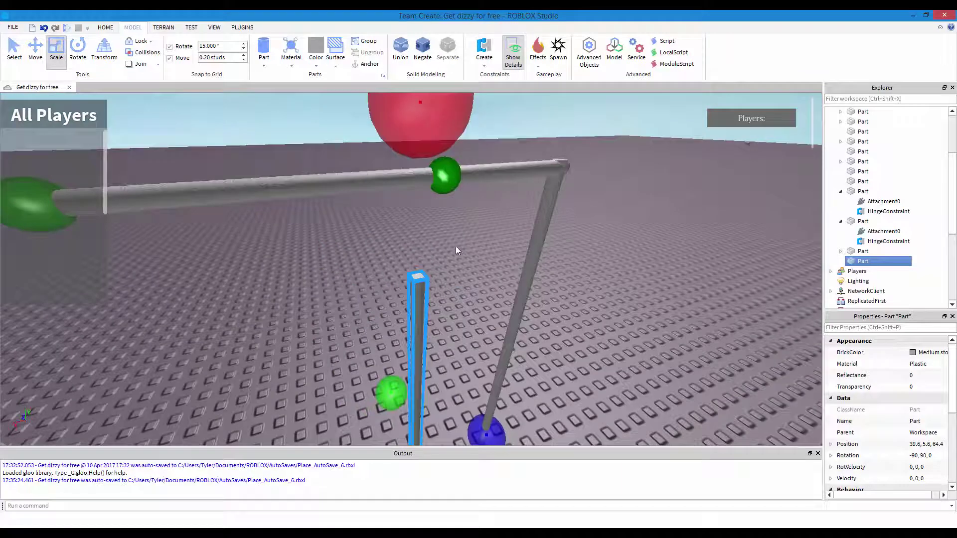
pyautogui.moveTo(455, 246); pyautogui.dragTo(449, 244, button='right')
pyautogui.click(480, 66)
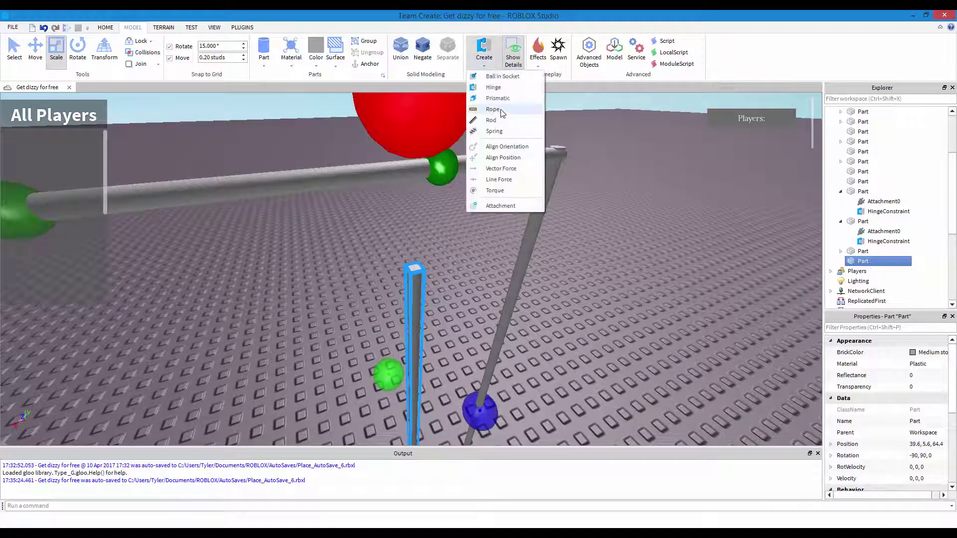
pyautogui.click(494, 132)
pyautogui.moveTo(409, 273); pyautogui.dragTo(402, 268, button='right')
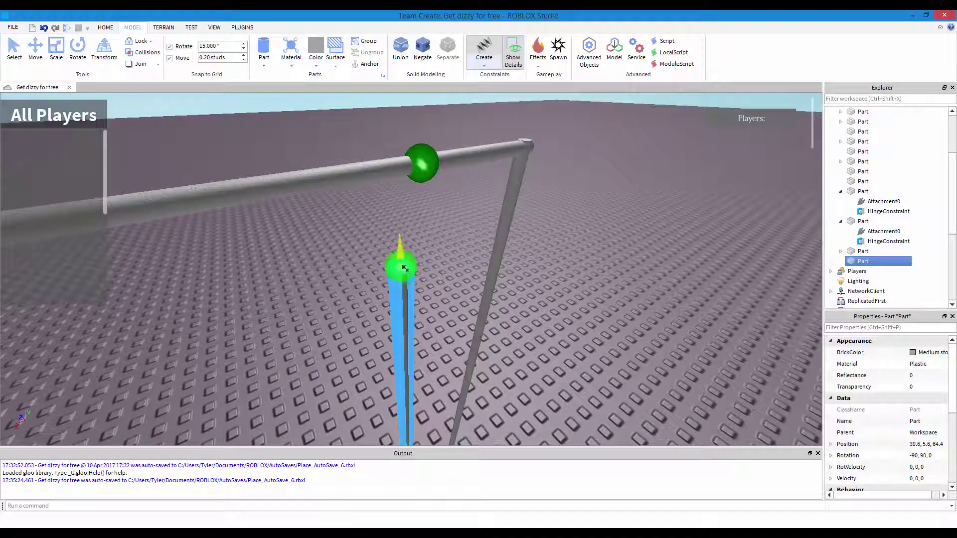
pyautogui.click(401, 267)
pyautogui.moveTo(464, 294); pyautogui.dragTo(454, 298, button='right')
pyautogui.click(422, 359)
# Review the spring constraint's properties and delete the constraint.
pyautogui.moveTo(422, 359); pyautogui.dragTo(490, 315, button='right')
pyautogui.scroll(-1, 894, 471)
pyautogui.scroll(-2, 896, 472)
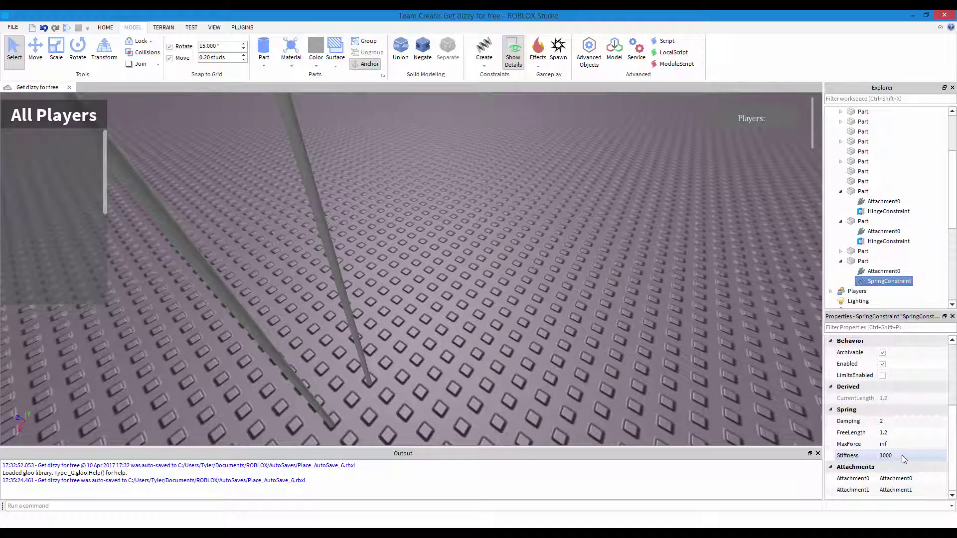
pyautogui.press('f')
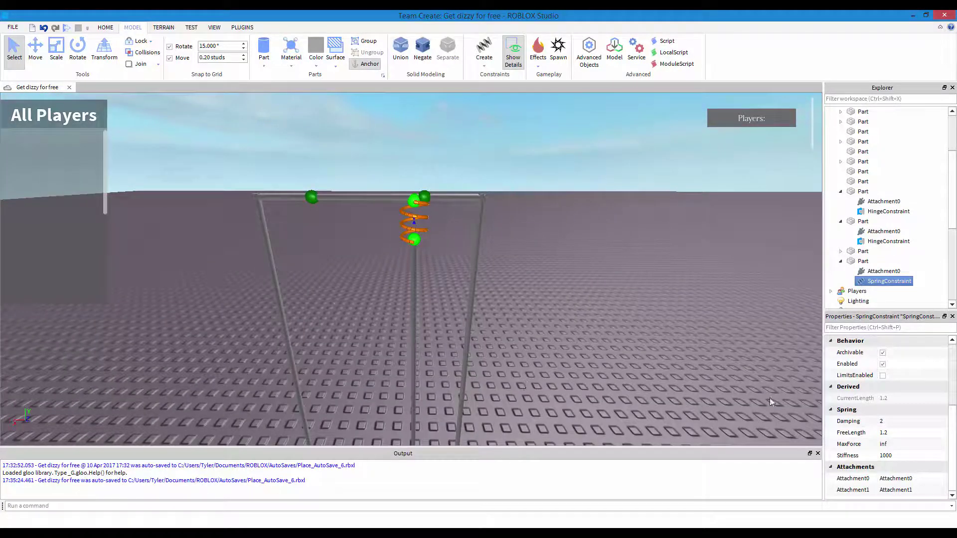
pyautogui.scroll(1, 878, 431)
pyautogui.scroll(-1, 910, 432)
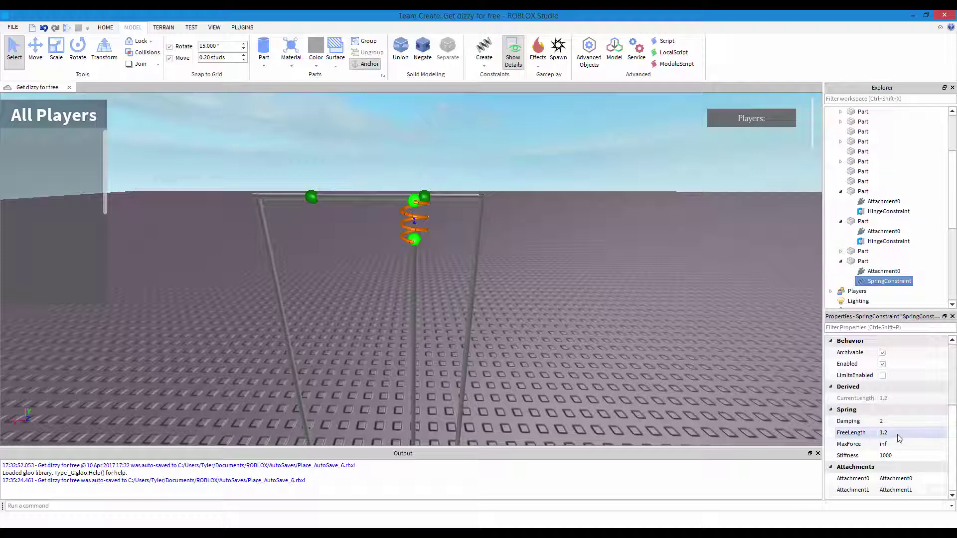
pyautogui.moveTo(636, 393); pyautogui.dragTo(635, 392, button='right')
pyautogui.scroll(1, 635, 393)
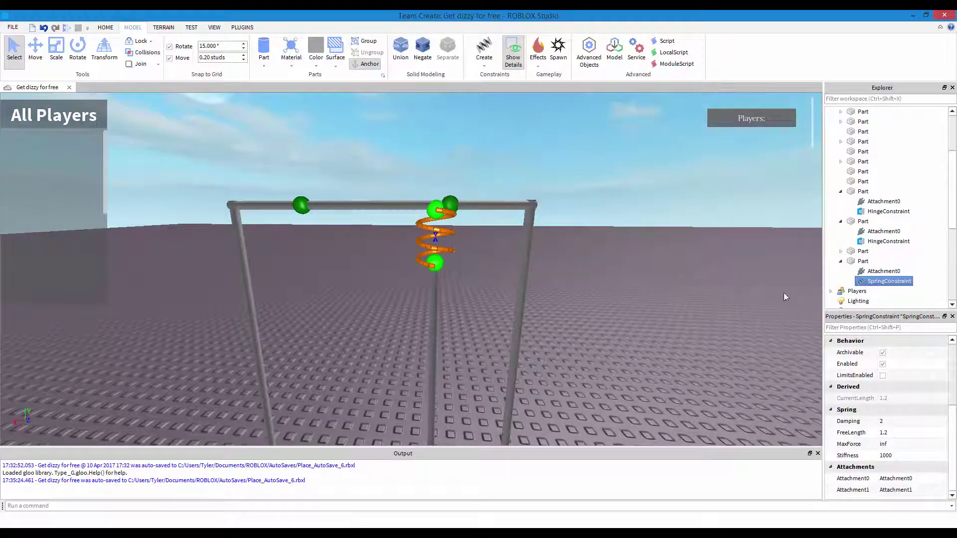
pyautogui.scroll(5, 597, 285)
pyautogui.press('Delete')
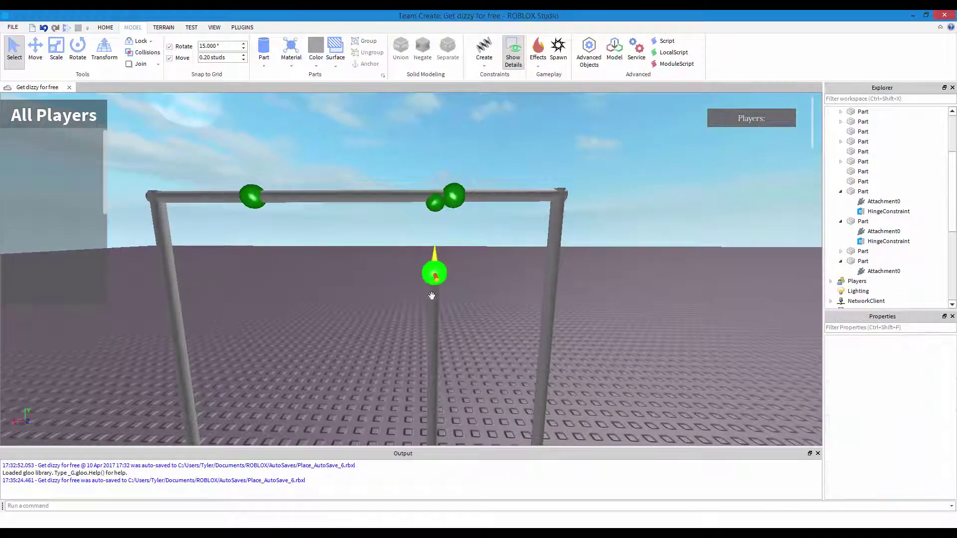
# Delete the leftover spring attachments on the hanging pole's top and the middle bar's underside, and ready the pole for moving.
pyautogui.click(435, 273)
pyautogui.press('Delete')
pyautogui.click(434, 202)
pyautogui.press('Delete')
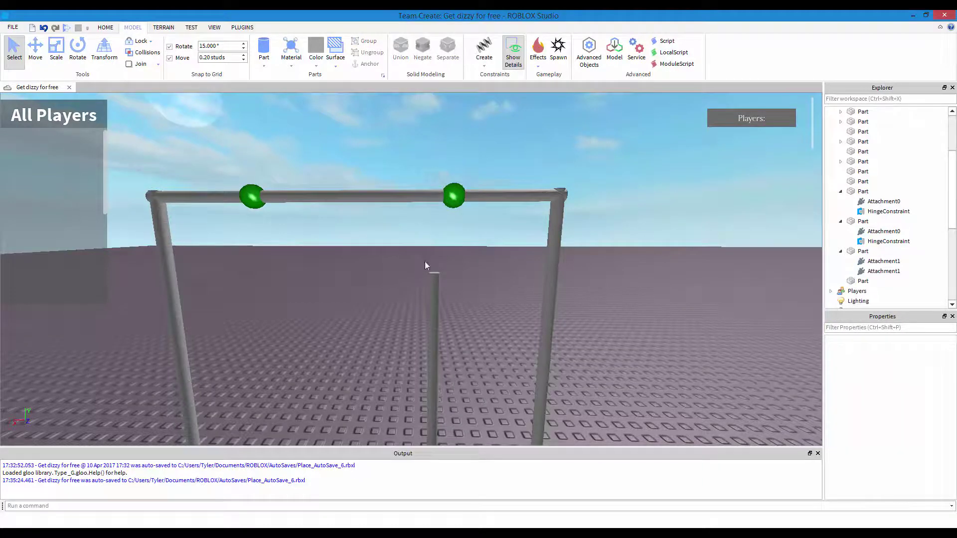
pyautogui.click(433, 299)
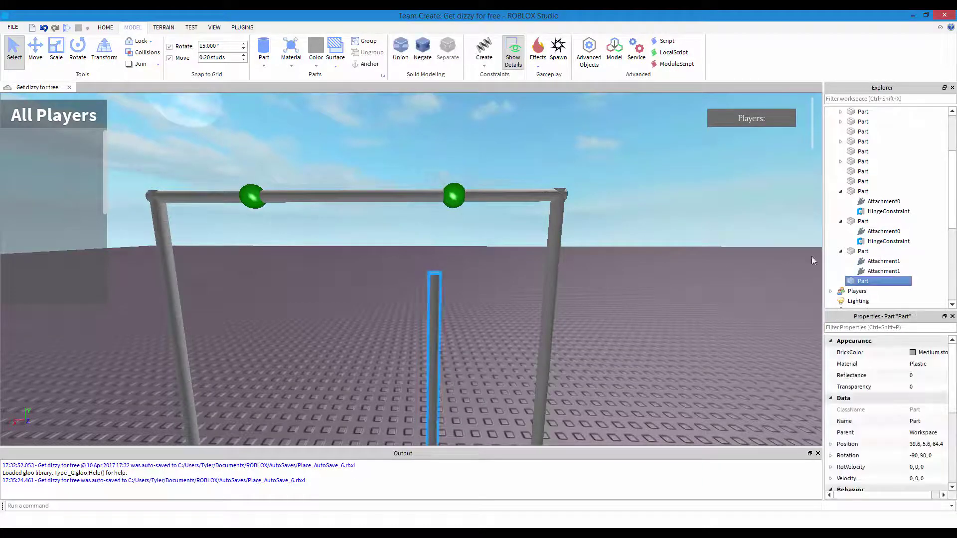
pyautogui.click(36, 49)
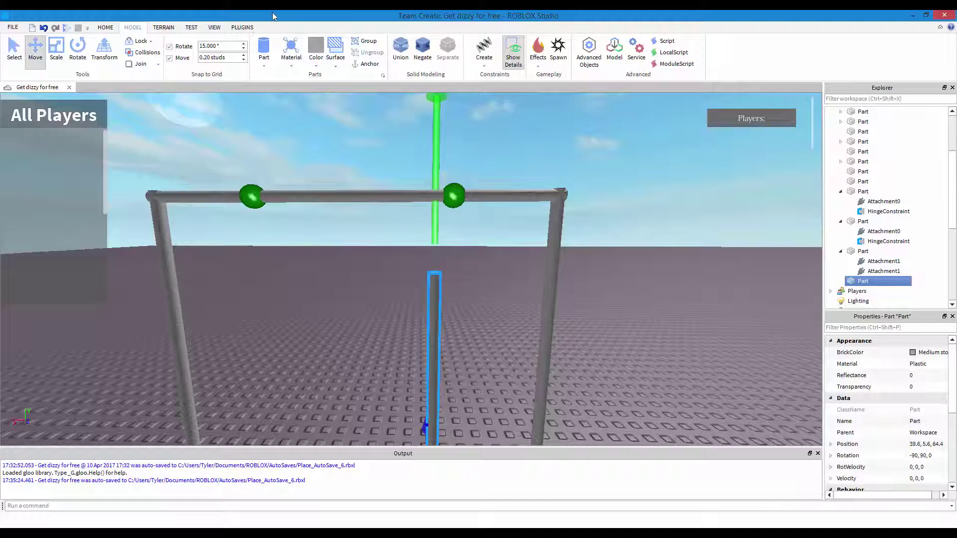
# Look up the Motor6D Maker plugin in the list of installed plugins and return to the swing.
pyautogui.click(249, 28)
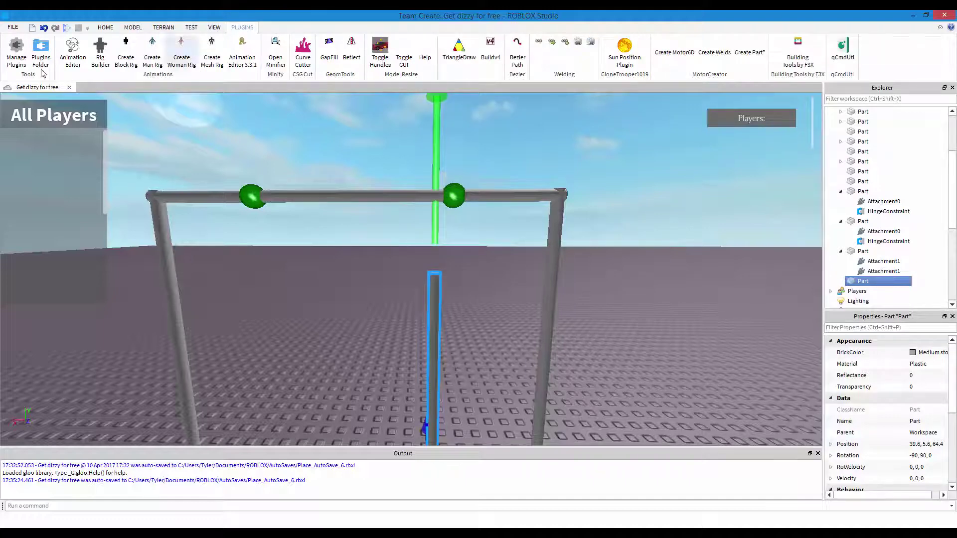
pyautogui.click(16, 50)
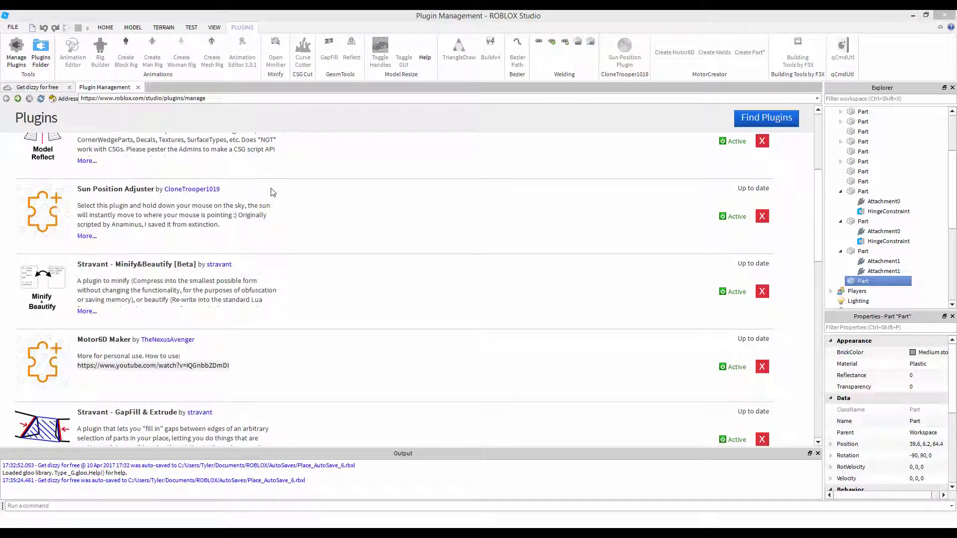
pyautogui.click(206, 344)
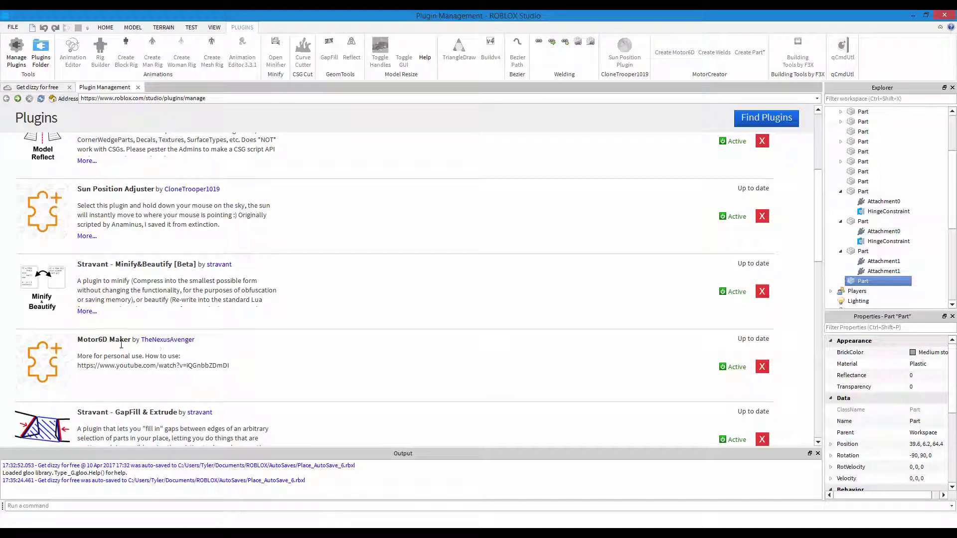
pyautogui.moveTo(78, 341); pyautogui.dragTo(131, 335)
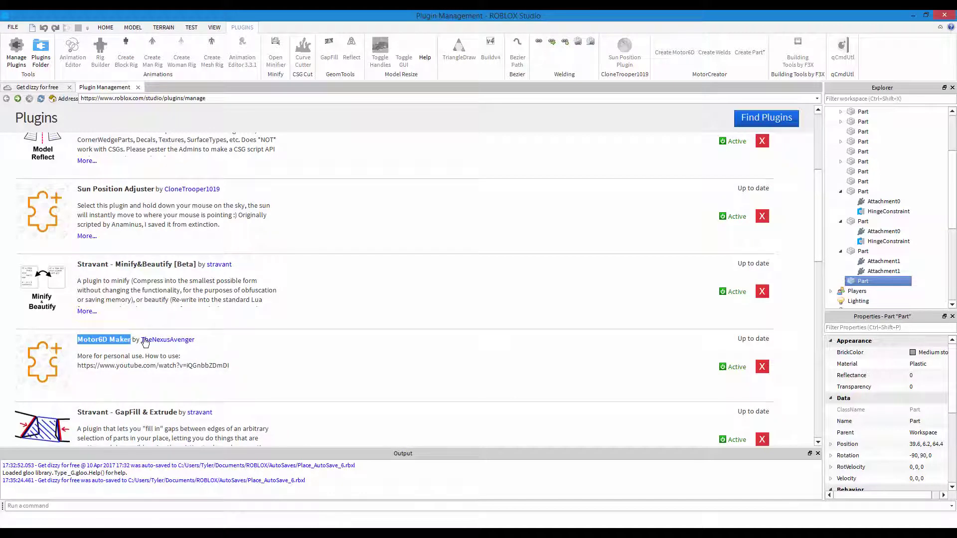
pyautogui.click(221, 355)
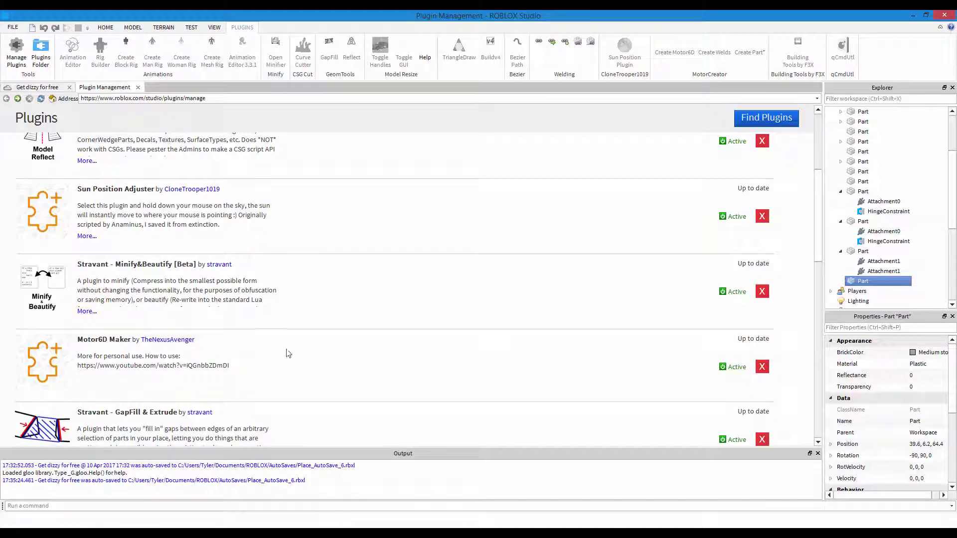
pyautogui.click(138, 87)
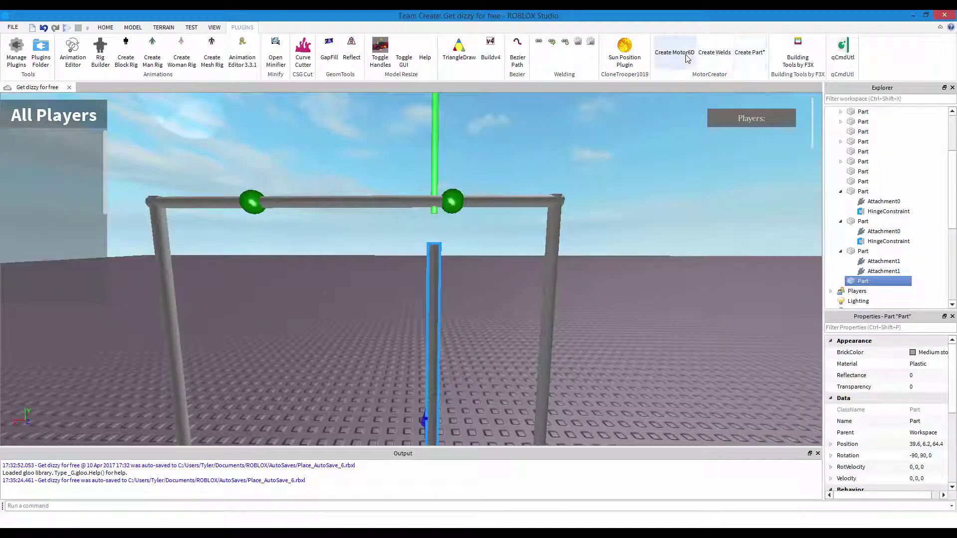
# Raise the hanging pole to Y 6.8 so its upper end sits directly under the middle bar.
pyautogui.scroll(2, 563, 211)
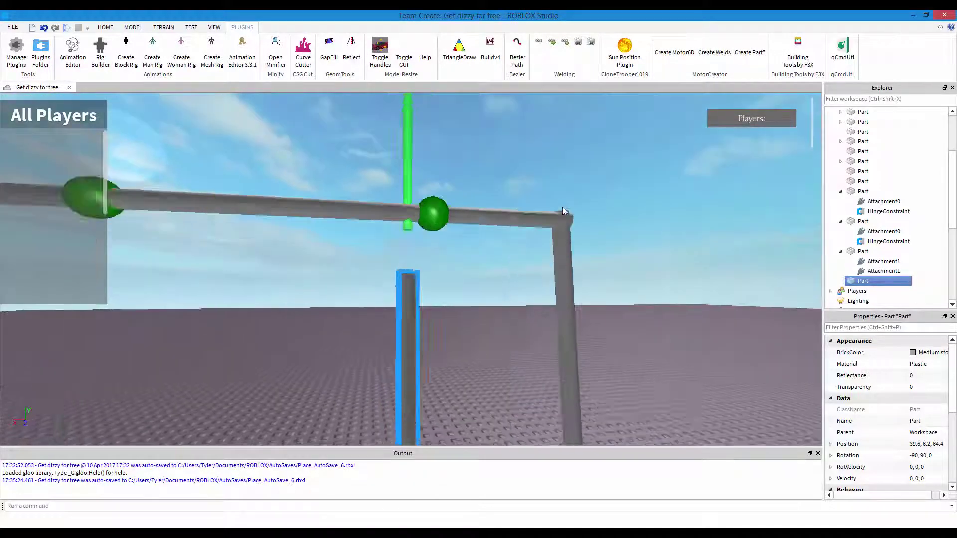
pyautogui.scroll(2, 561, 209)
pyautogui.scroll(2, 491, 235)
pyautogui.moveTo(425, 183); pyautogui.dragTo(441, 215)
pyautogui.scroll(-3, 471, 144)
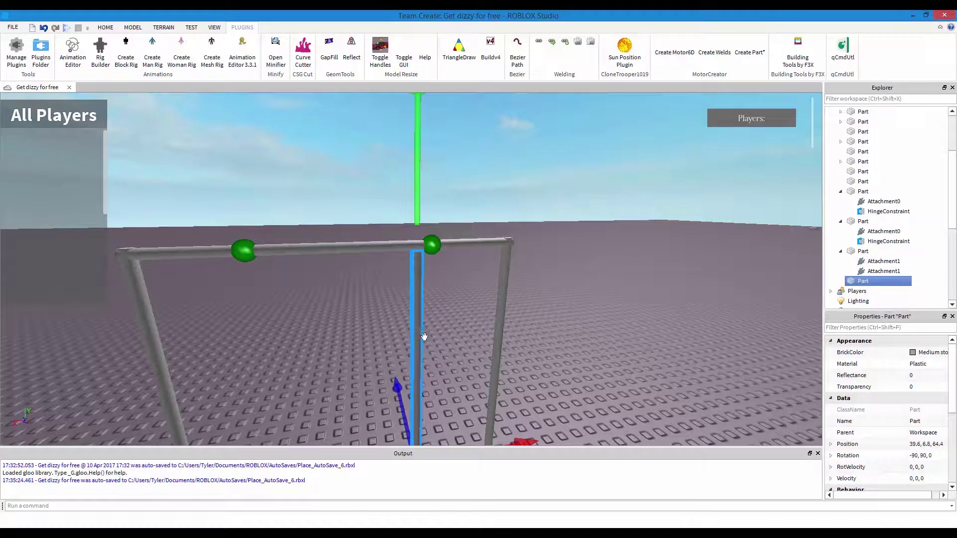
pyautogui.scroll(-3, 423, 337)
# Shorten the hanging pole from its lower end, leaving its upper end at the crossbar.
pyautogui.click(105, 28)
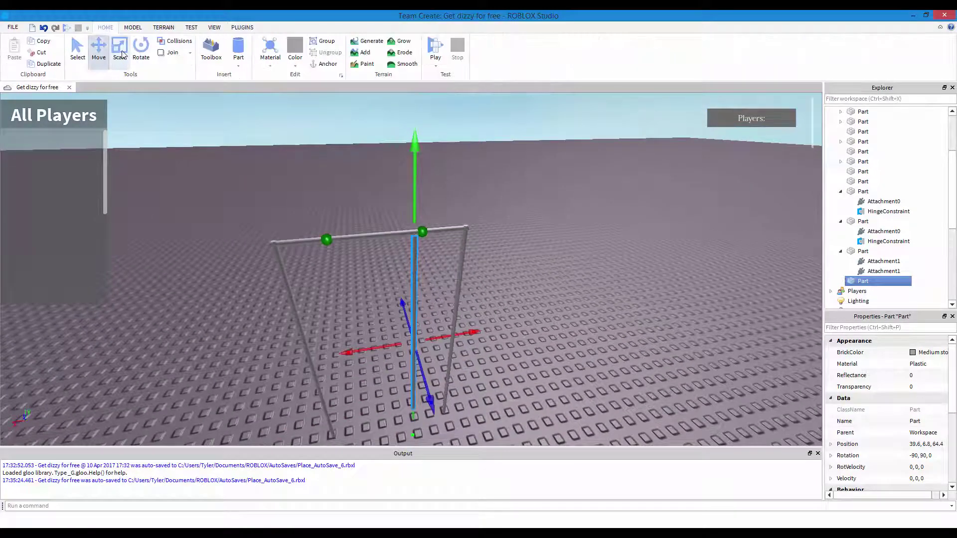
pyautogui.click(120, 48)
pyautogui.moveTo(414, 362); pyautogui.dragTo(415, 293, button='right')
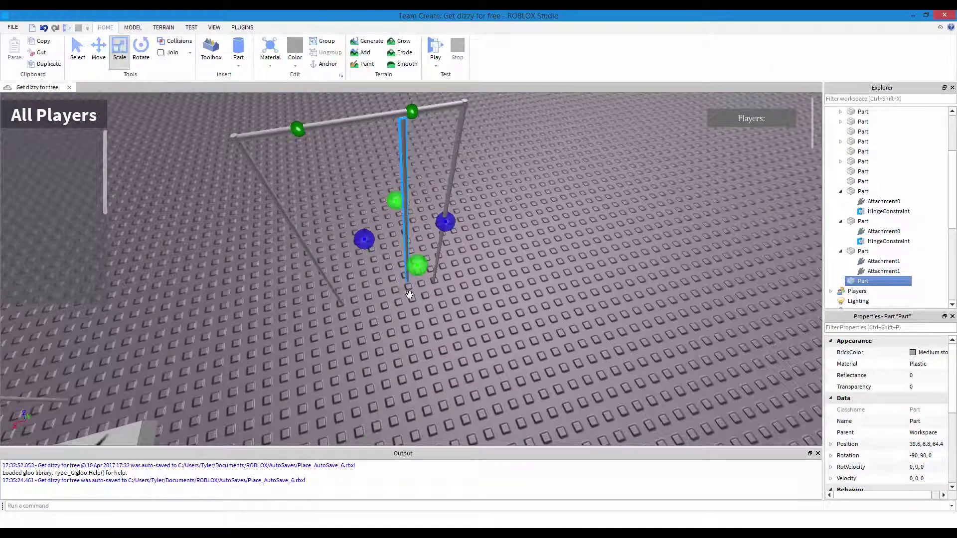
pyautogui.moveTo(409, 294); pyautogui.dragTo(406, 262)
pyautogui.scroll(3, 476, 268)
pyautogui.moveTo(476, 268); pyautogui.dragTo(475, 274, button='right')
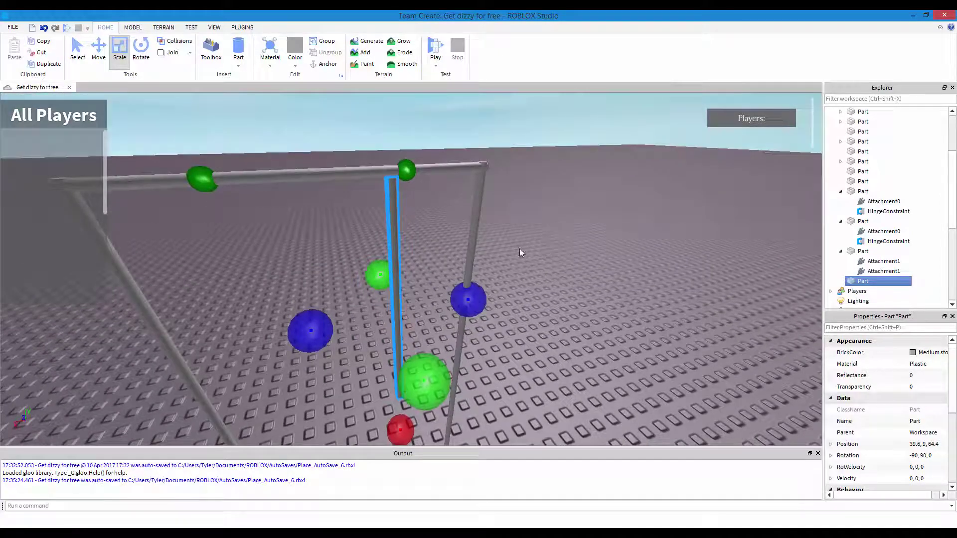
# Insert a SpecialMesh into the hanging pole part and set its MeshType to Cylinder.
pyautogui.moveTo(465, 337); pyautogui.dragTo(465, 344, button='right')
pyautogui.scroll(4, 465, 340)
pyautogui.scroll(-4, 465, 341)
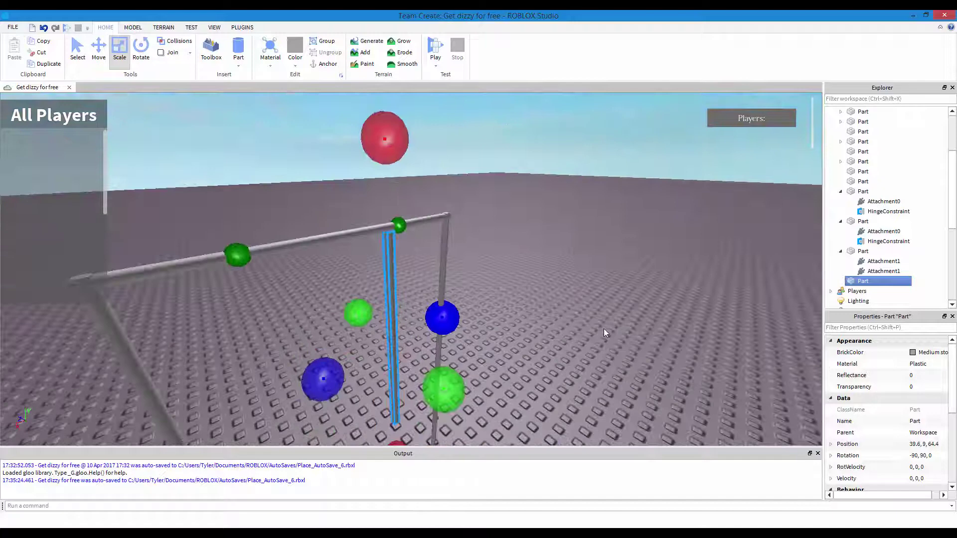
pyautogui.scroll(2, 604, 329)
pyautogui.moveTo(604, 330); pyautogui.dragTo(614, 334, button='right')
pyautogui.scroll(-1, 913, 234)
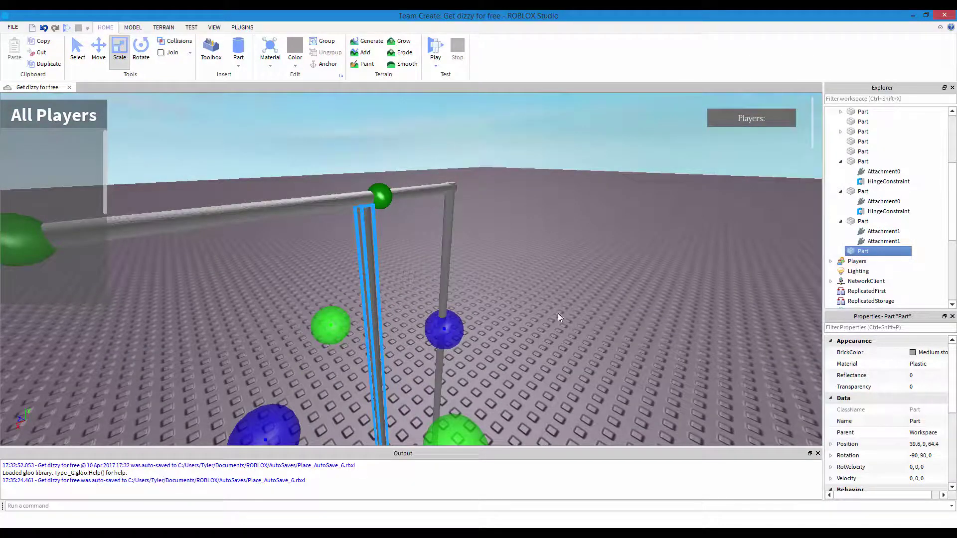
pyautogui.rightClick(857, 251)
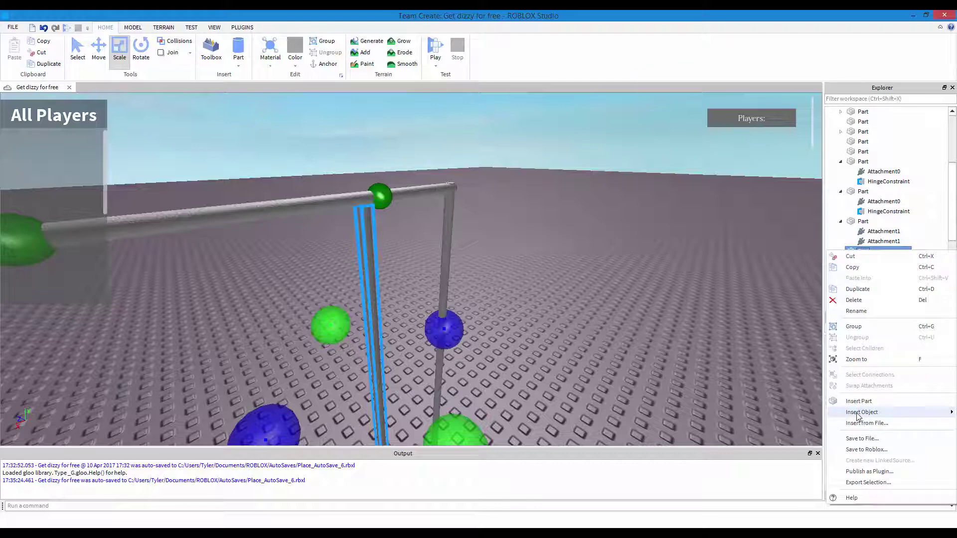
pyautogui.moveTo(862, 412)
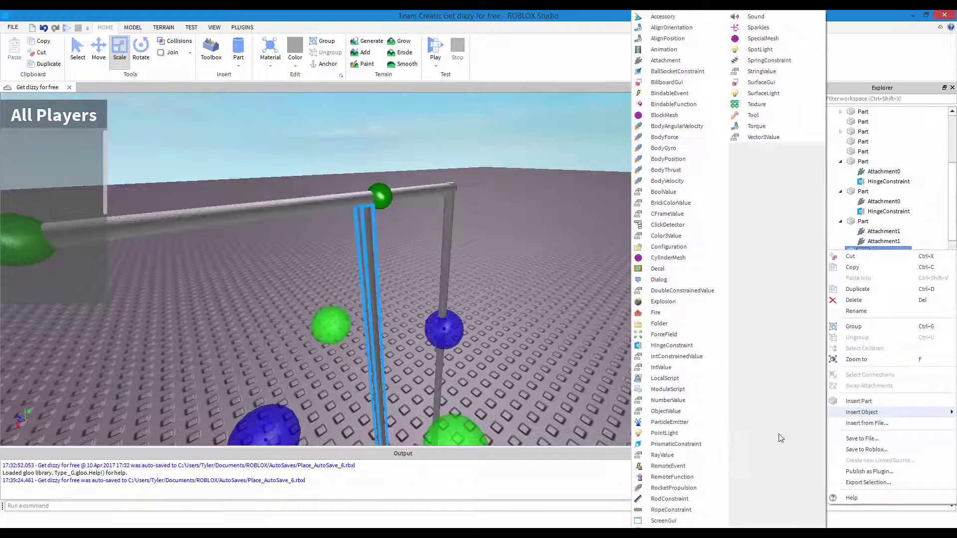
pyautogui.click(762, 42)
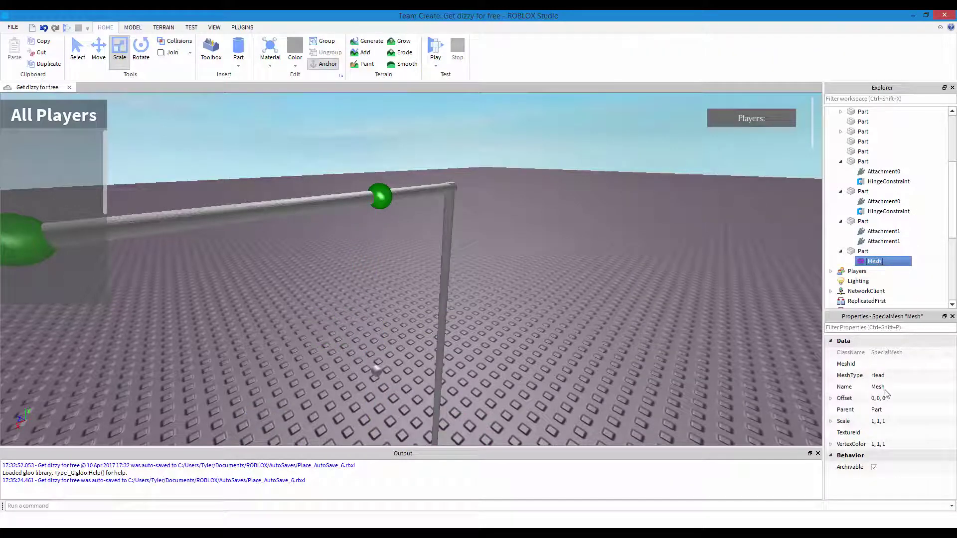
pyautogui.click(890, 377)
pyautogui.click(885, 392)
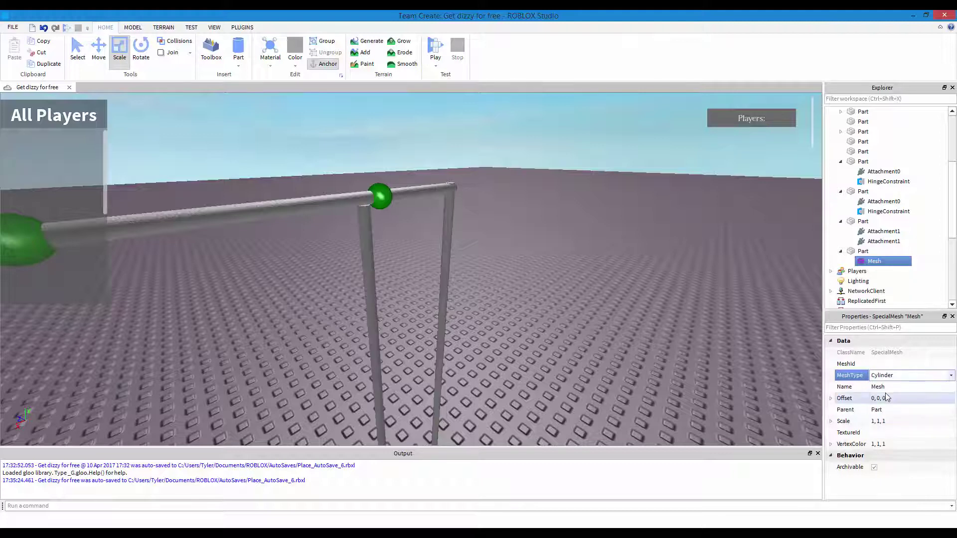
# Set the hanging pole mesh's scale to 0.2, 0.2, 0.2.
pyautogui.click(897, 421)
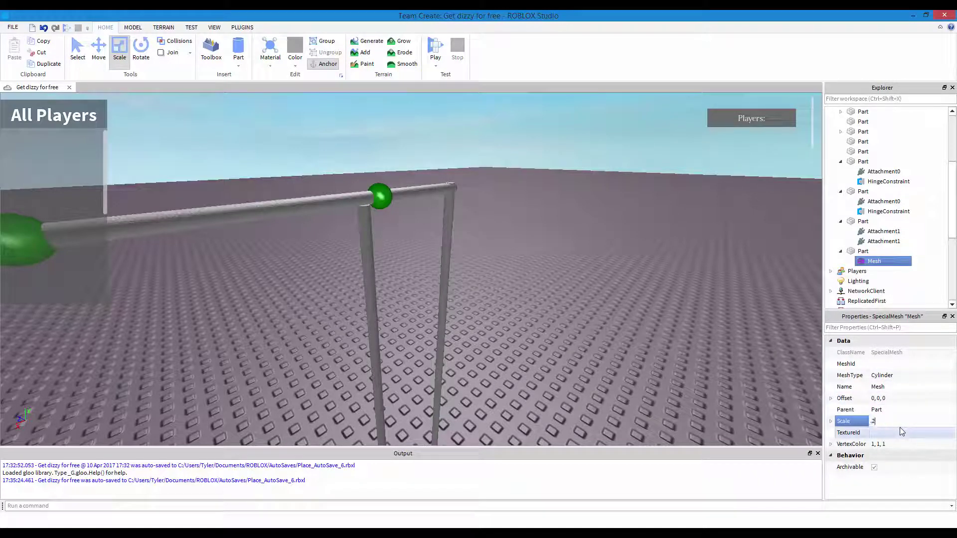
pyautogui.write('.2, 0.2, 0.2')
pyautogui.press('Return')
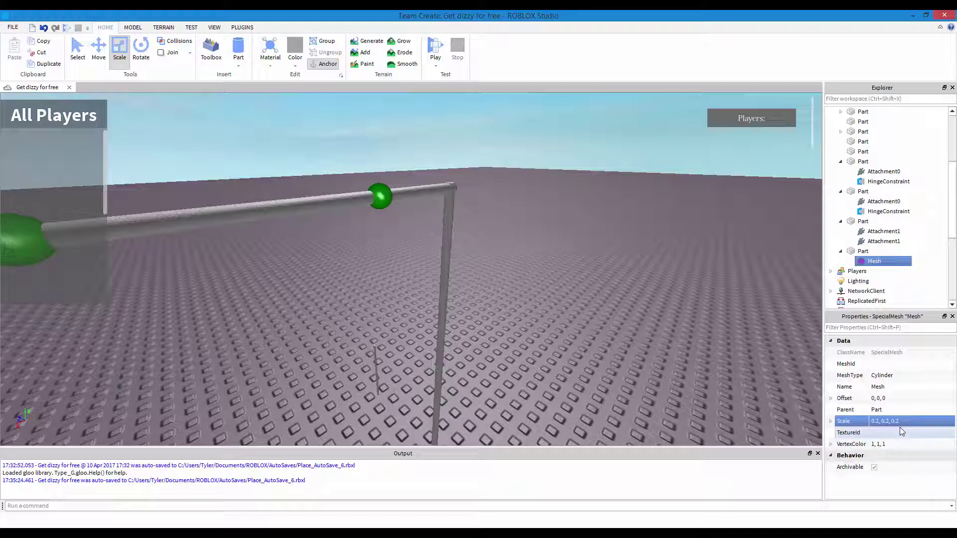
# Set the X and Z components of the hanging pole mesh's scale to 1.
pyautogui.click(908, 422)
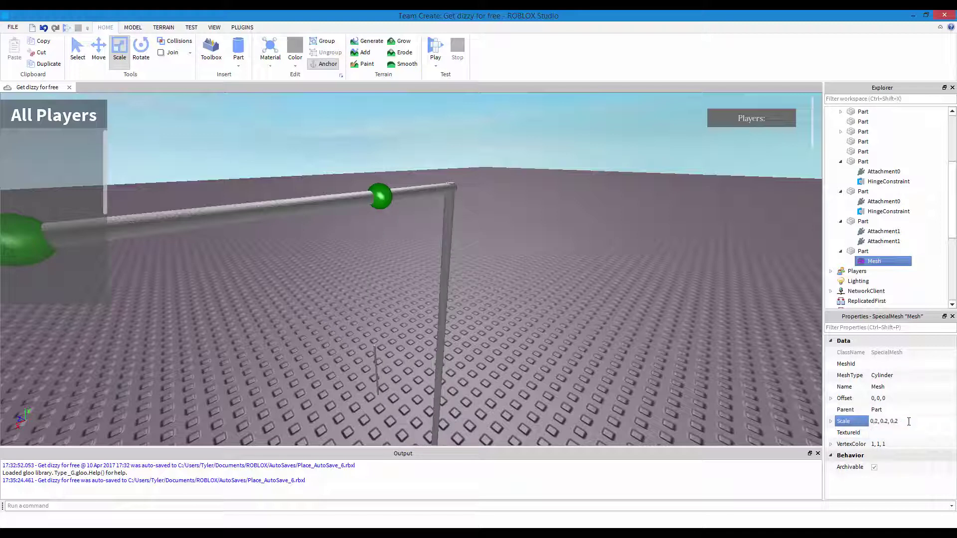
pyautogui.press('BackSpace')
pyautogui.write('1')
pyautogui.press('Return')
pyautogui.click(892, 422)
pyautogui.write('1')
pyautogui.press('Return')
pyautogui.click(877, 421)
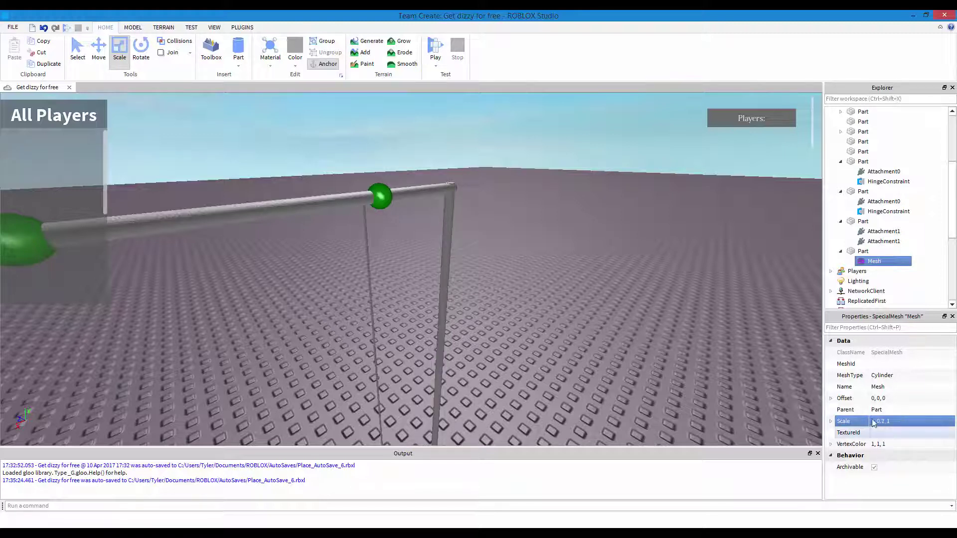
# Expand the mesh's scale components and examine the hanging pole's thickness and fit under the crossbar from several angles.
pyautogui.click(830, 421)
pyautogui.moveTo(438, 309); pyautogui.dragTo(503, 338, button='right')
pyautogui.moveTo(594, 345); pyautogui.dragTo(595, 343, button='right')
pyautogui.scroll(-3, 595, 343)
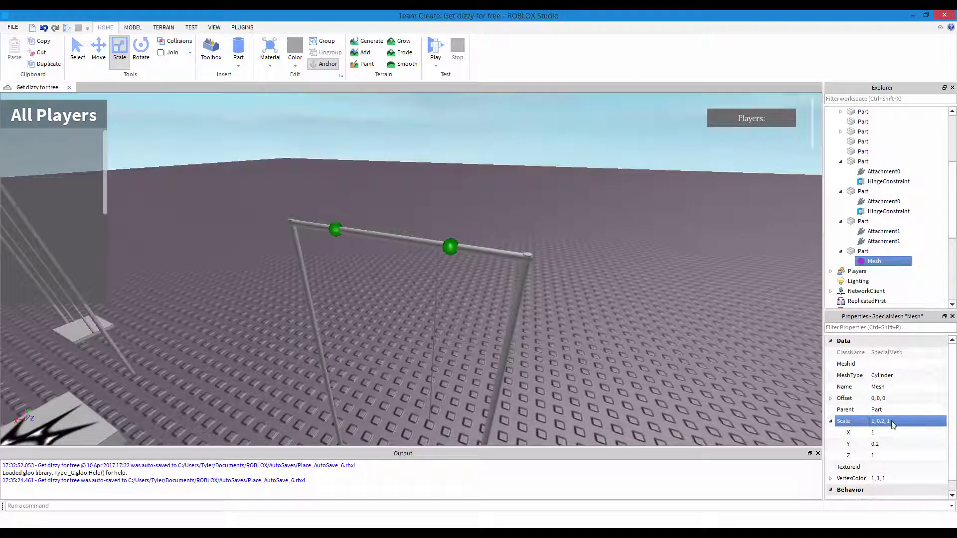
pyautogui.moveTo(531, 307); pyautogui.dragTo(532, 302, button='right')
pyautogui.scroll(3, 531, 301)
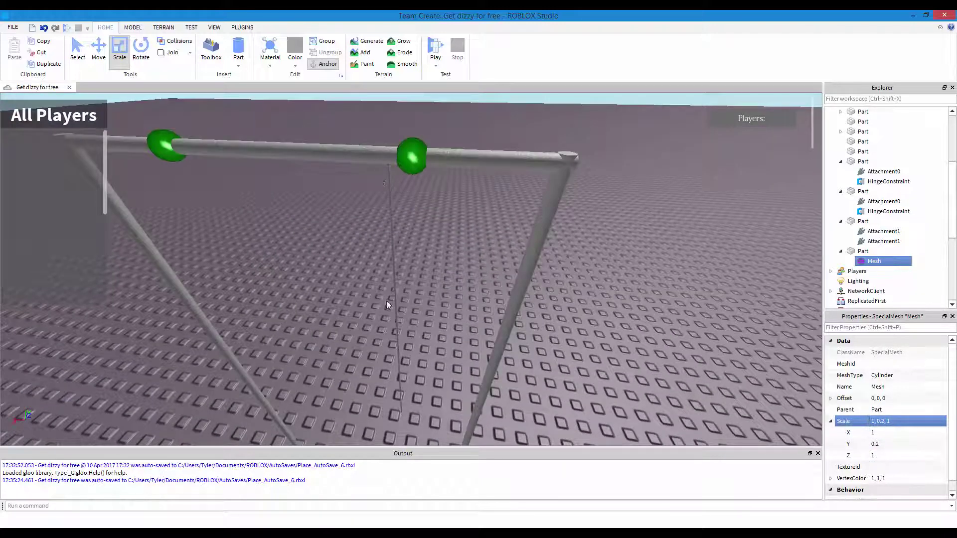
pyautogui.moveTo(492, 285); pyautogui.dragTo(416, 384, button='right')
pyautogui.scroll(-4, 382, 97)
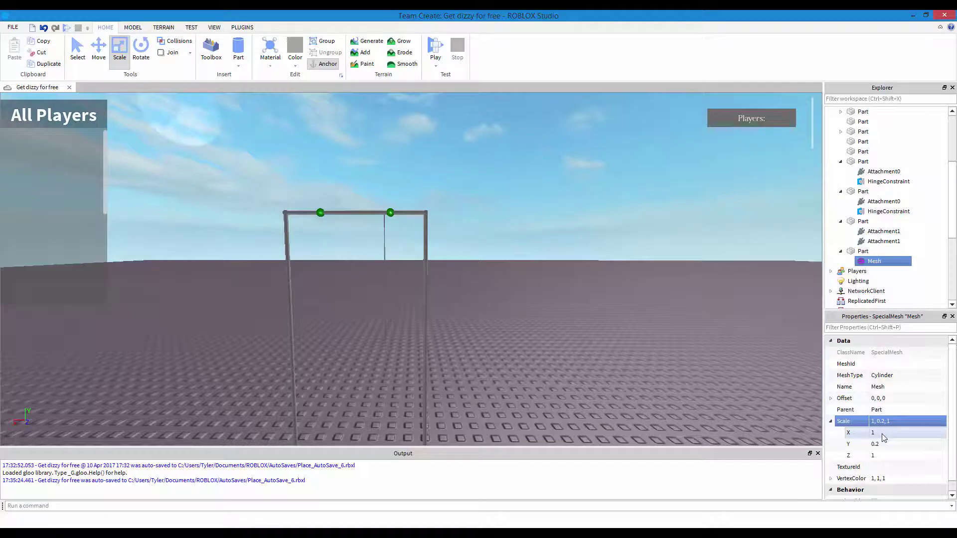
pyautogui.scroll(5, 584, 395)
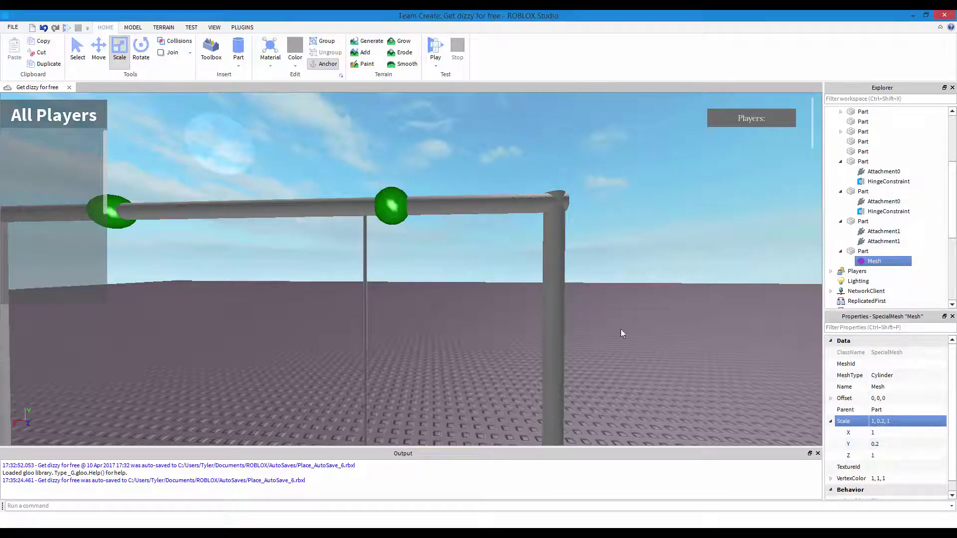
pyautogui.scroll(3, 512, 261)
pyautogui.scroll(-5, 512, 262)
pyautogui.scroll(2, 512, 262)
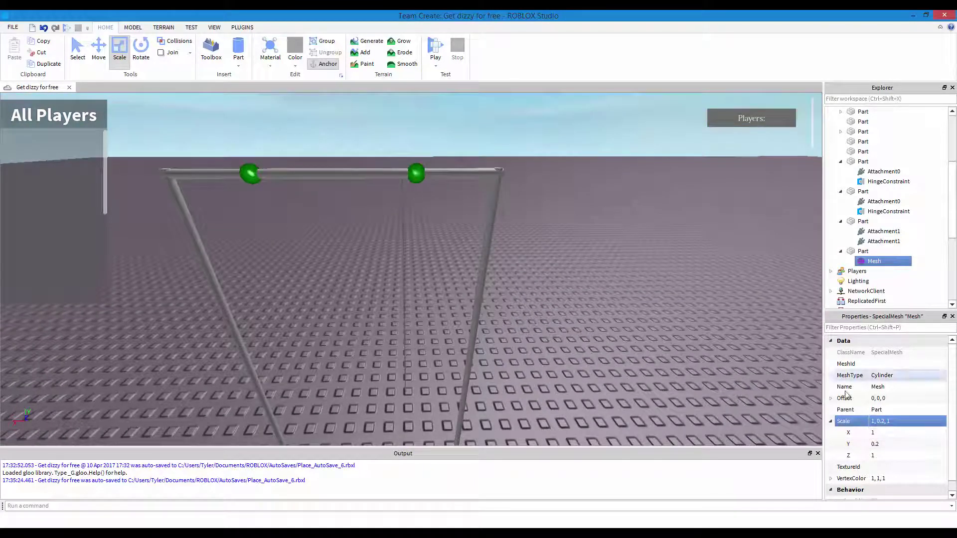
# Set the hanging pole mesh's scale to 1, 0.3, 1.
pyautogui.scroll(3, 469, 274)
pyautogui.click(884, 421)
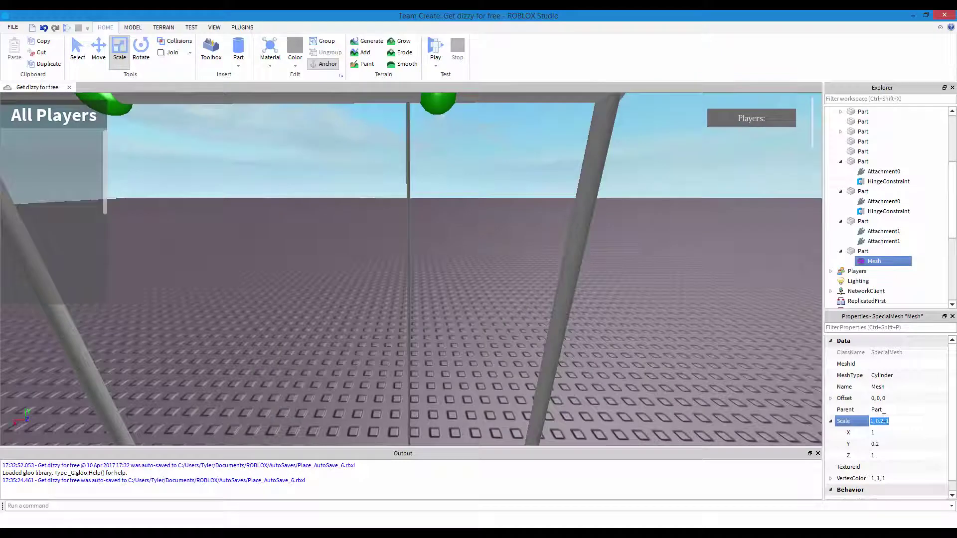
pyautogui.press('Return')
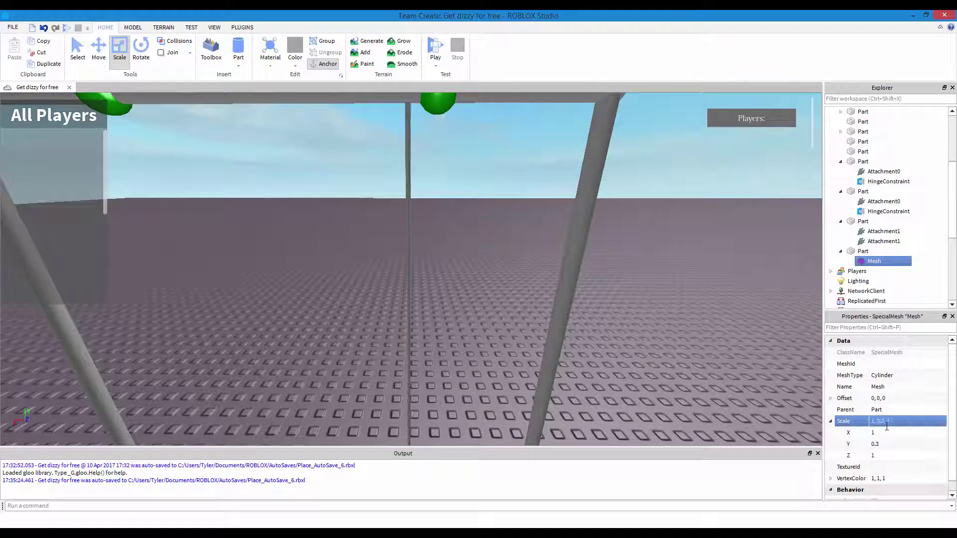
# Duplicate the thin hanging pole and move the copy along the middle bar to X 42.4, near the other hinge.
pyautogui.scroll(-5, 399, 280)
pyautogui.click(409, 314)
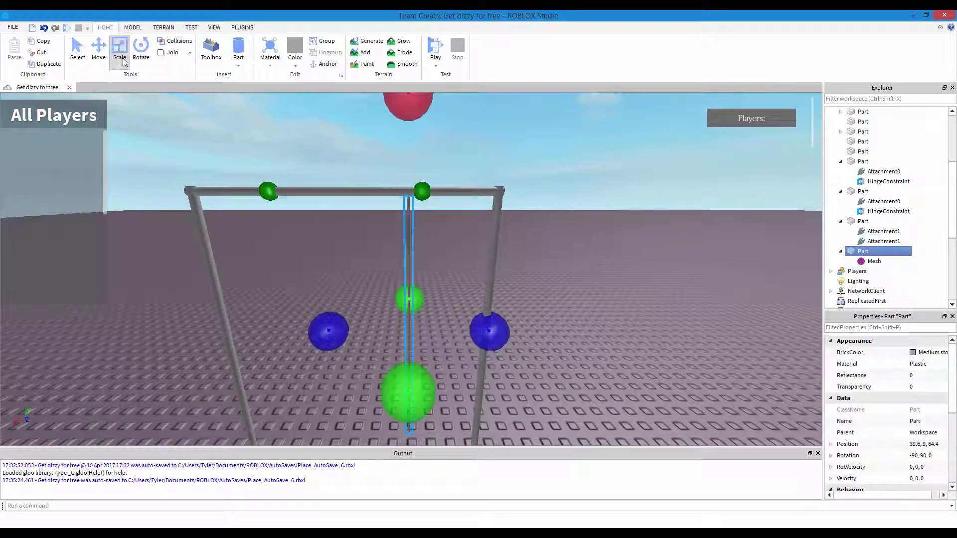
pyautogui.click(98, 51)
pyautogui.moveTo(414, 314); pyautogui.dragTo(450, 295, button='right')
pyautogui.hotkey('ctrl', 'd')
pyautogui.moveTo(443, 298); pyautogui.dragTo(359, 318)
pyautogui.moveTo(376, 314); pyautogui.dragTo(387, 301, button='right')
pyautogui.scroll(2, 406, 266)
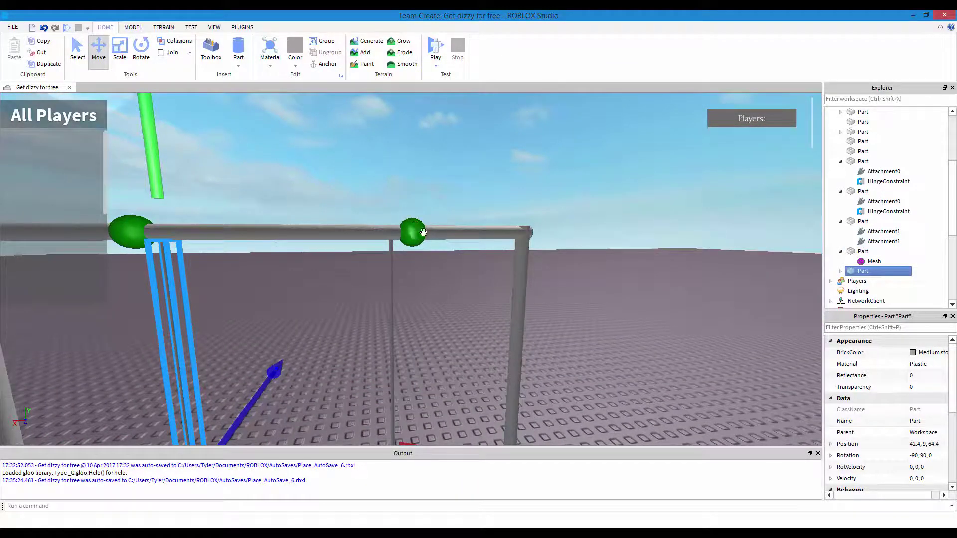
pyautogui.click(413, 236)
pyautogui.click(410, 287)
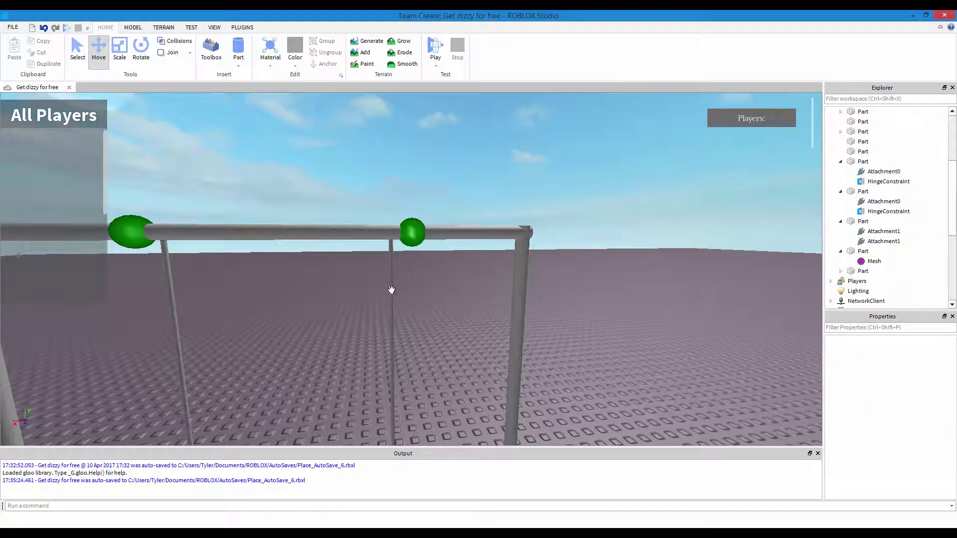
pyautogui.click(391, 289)
pyautogui.scroll(2, 427, 286)
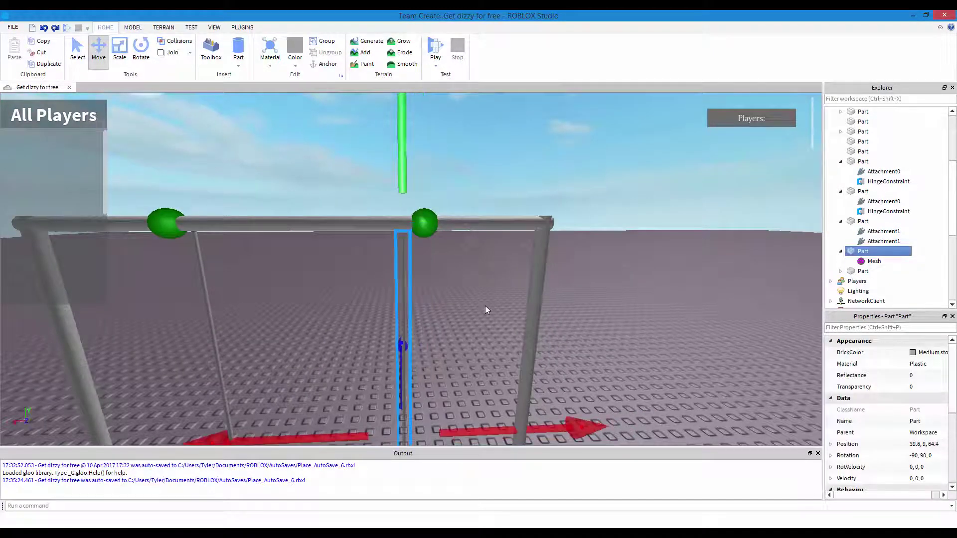
pyautogui.click(485, 306)
pyautogui.press('a')
pyautogui.press('d')
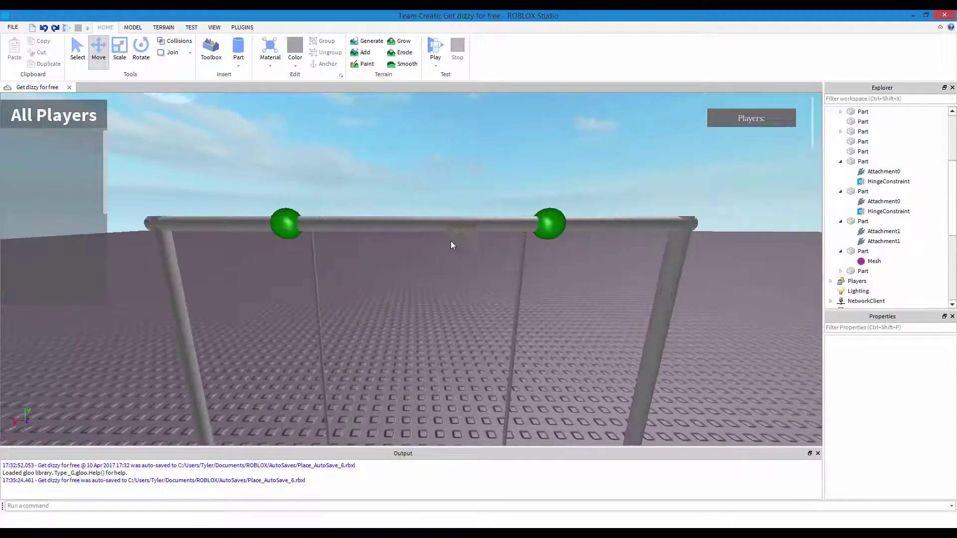
# Start creating welds and set the middle crossbar section between the two hinges as Part0.
pyautogui.click(313, 259)
pyautogui.click(242, 28)
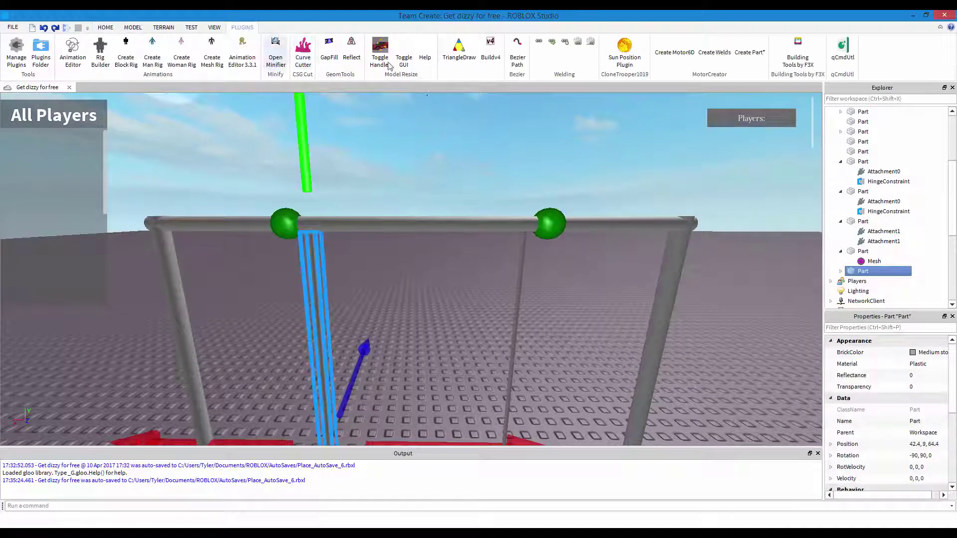
pyautogui.click(573, 141)
pyautogui.click(715, 52)
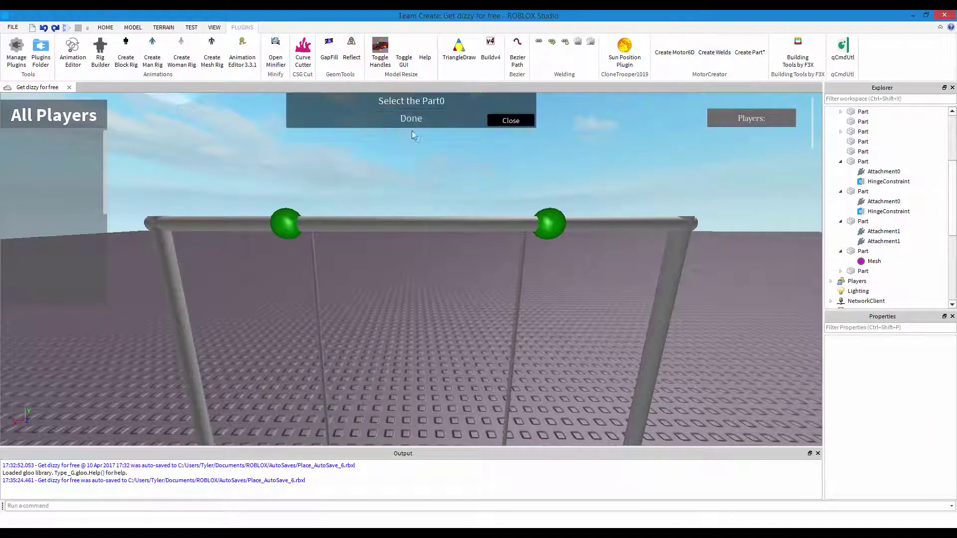
pyautogui.click(483, 223)
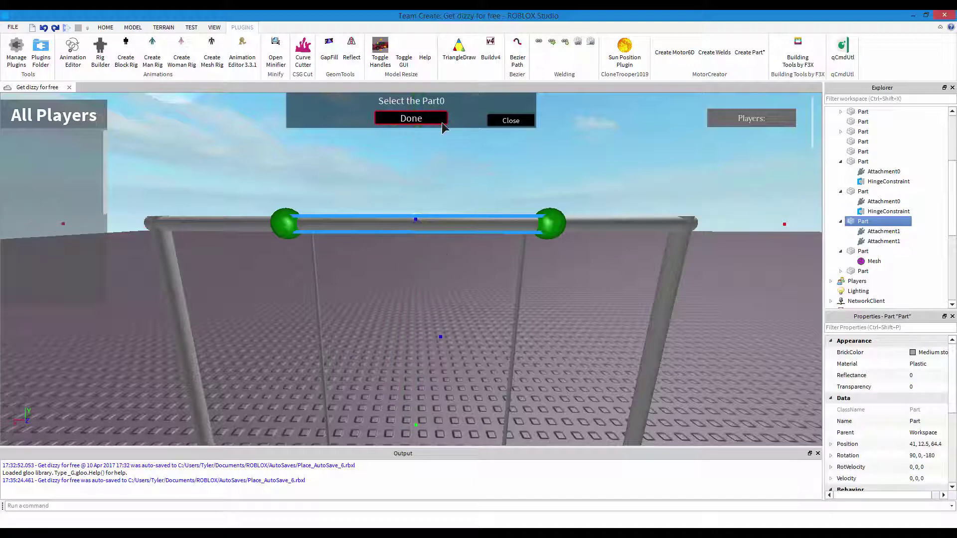
pyautogui.click(442, 119)
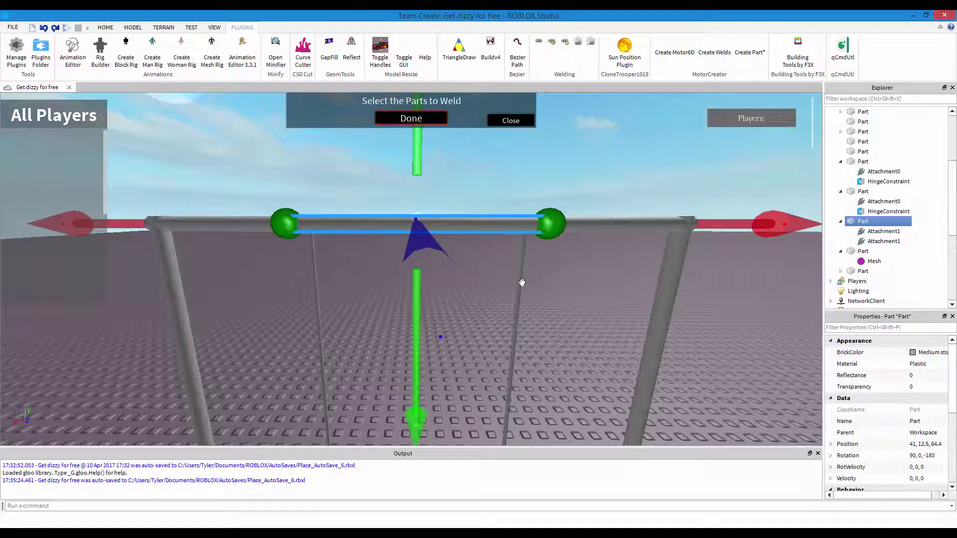
# Add both thin hanging poles as the parts to weld, create the welds, and close the weld tool.
pyautogui.press('d')
pyautogui.moveTo(521, 282); pyautogui.dragTo(469, 328, button='right')
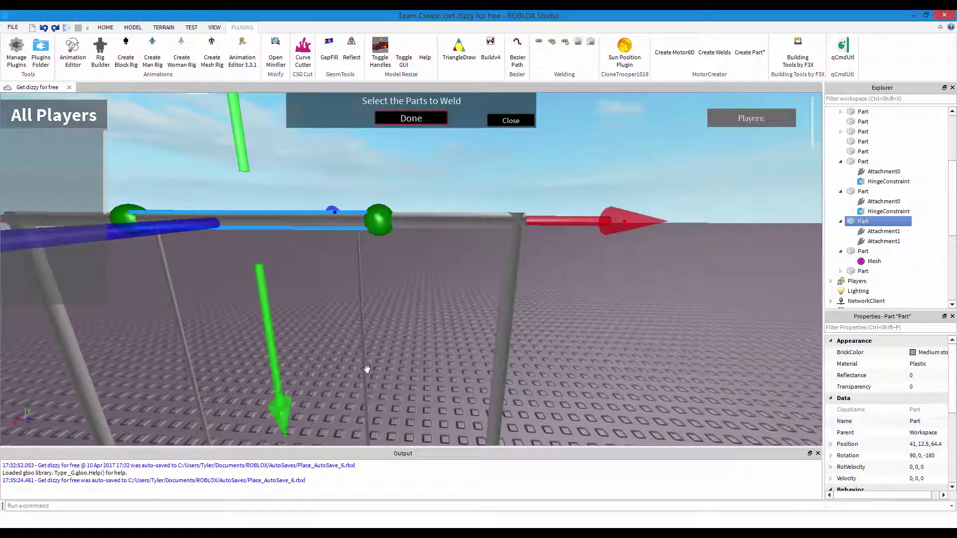
pyautogui.keyDown('ctrl'); pyautogui.click(366, 369); pyautogui.keyUp('ctrl')
pyautogui.moveTo(408, 331); pyautogui.dragTo(410, 296, button='right')
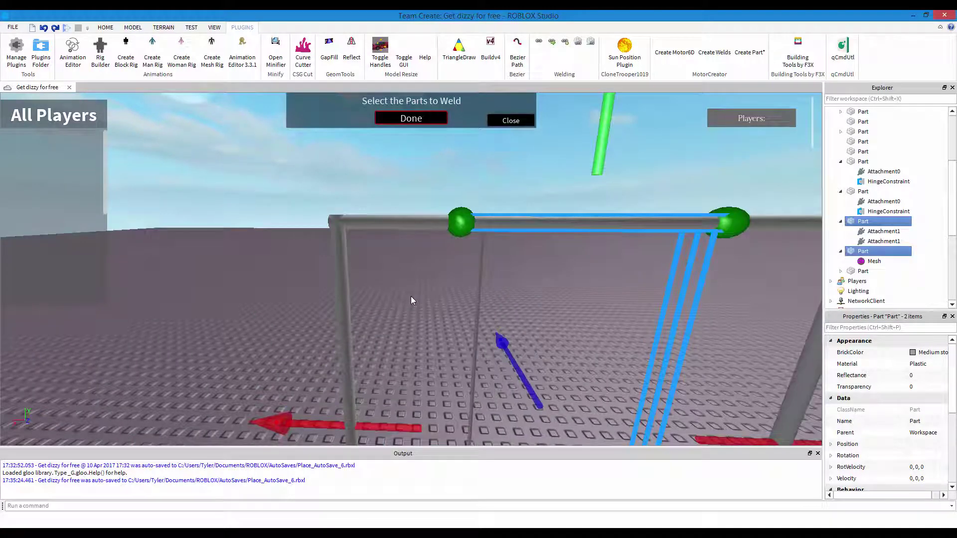
pyautogui.keyDown('ctrl'); pyautogui.click(475, 278); pyautogui.keyUp('ctrl')
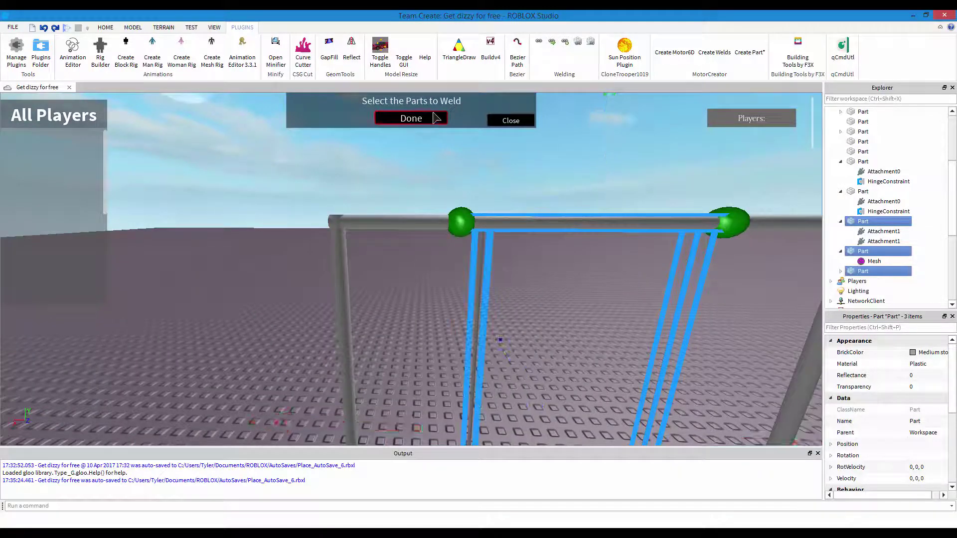
pyautogui.click(435, 117)
pyautogui.click(507, 121)
# Insert a Seat object into the Workspace near the base of the swing frame.
pyautogui.moveTo(546, 187); pyautogui.dragTo(387, 232, button='right')
pyautogui.click(483, 253)
pyautogui.scroll(3, 489, 247)
pyautogui.click(103, 28)
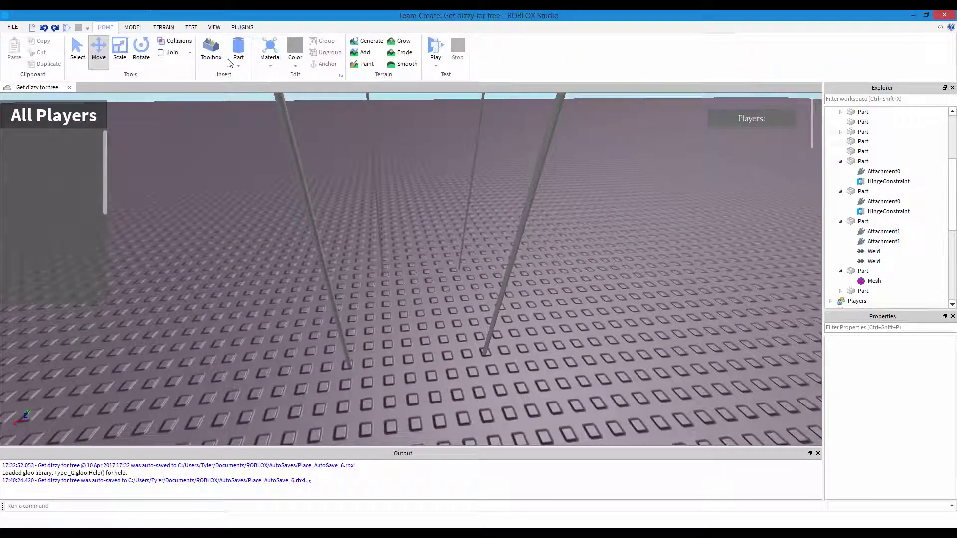
pyautogui.scroll(10, 893, 192)
pyautogui.click(861, 111)
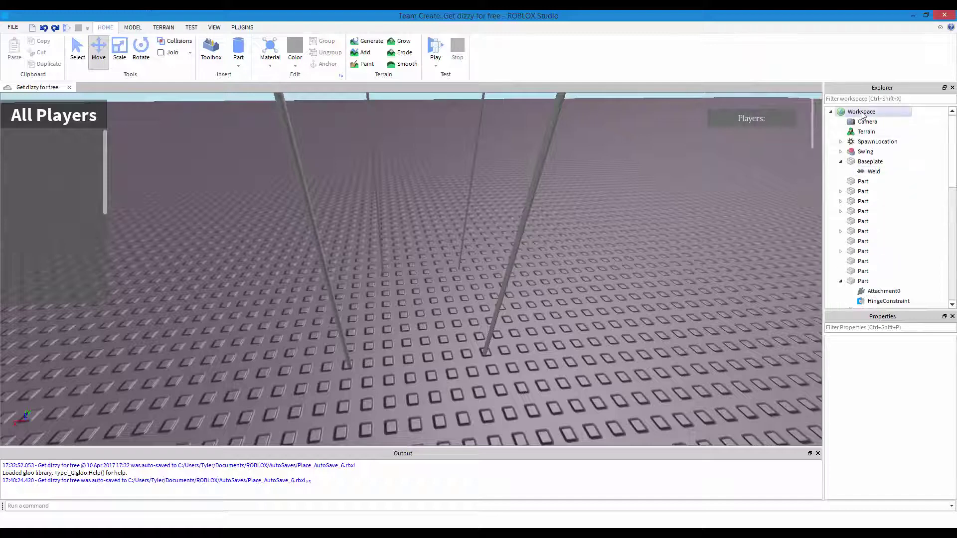
pyautogui.rightClick(860, 111)
pyautogui.moveTo(868, 275)
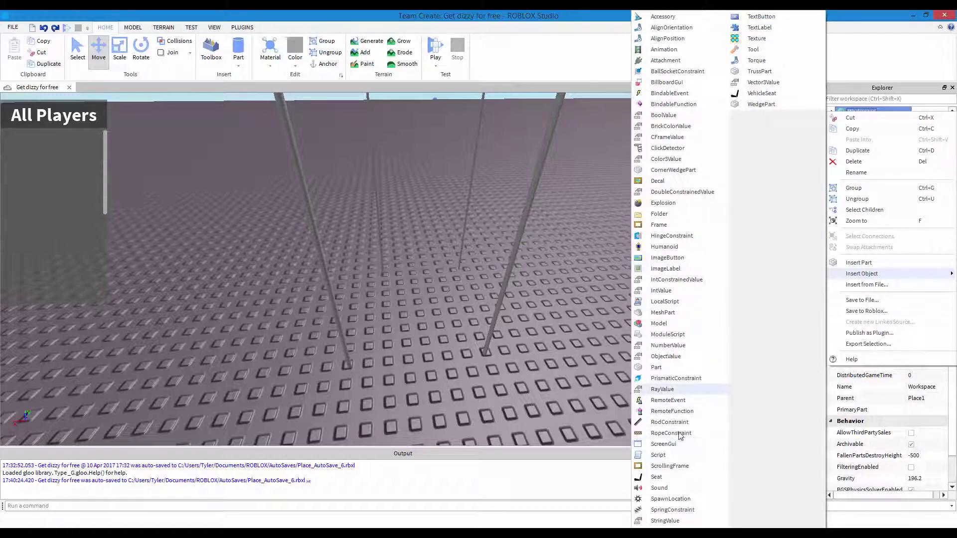
pyautogui.click(662, 477)
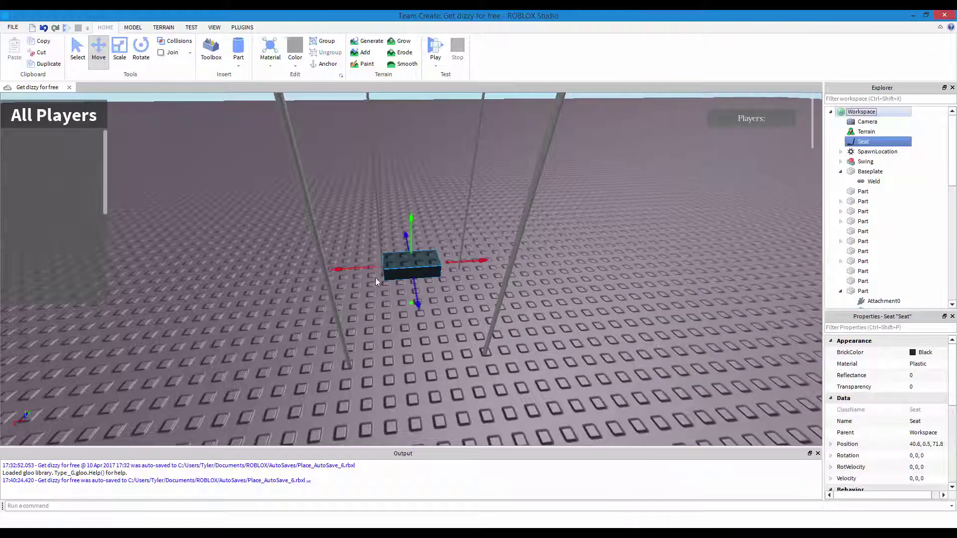
# Move the seat up under the two hanging poles, to about position 41, 5.1, 64.6.
pyautogui.moveTo(417, 300); pyautogui.dragTo(428, 367)
pyautogui.moveTo(419, 274); pyautogui.dragTo(439, 238)
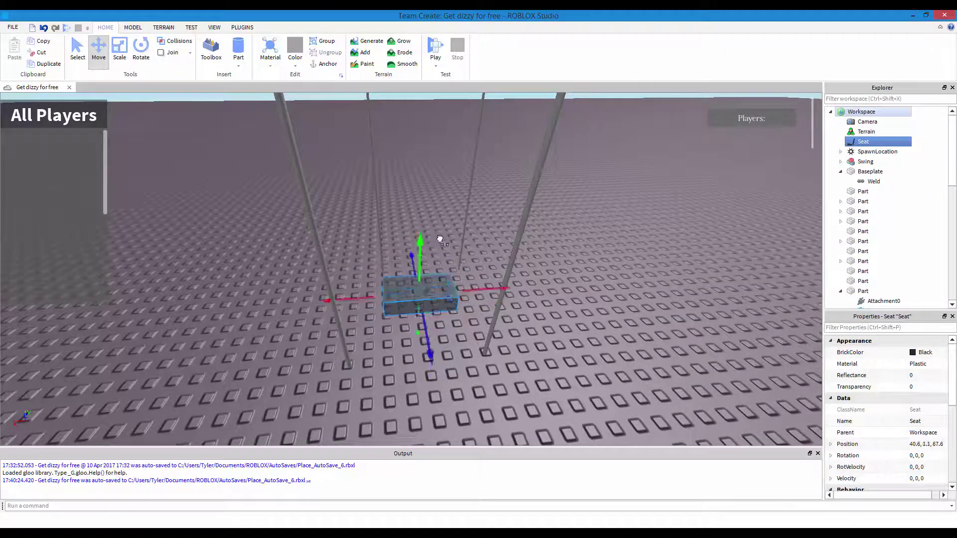
pyautogui.press('w')
pyautogui.press('a')
pyautogui.moveTo(438, 231); pyautogui.dragTo(435, 271, button='right')
pyautogui.scroll(-2, 414, 314)
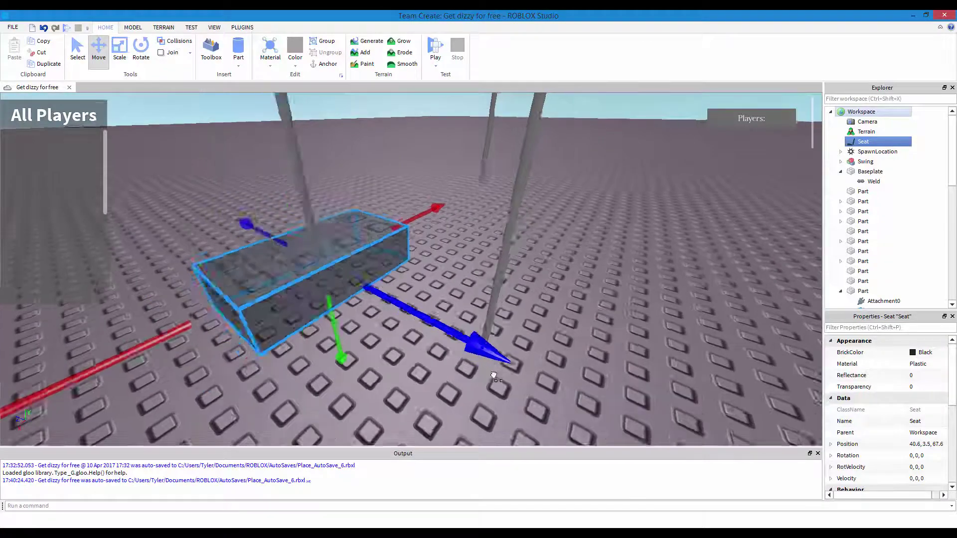
pyautogui.moveTo(419, 311); pyautogui.dragTo(528, 352)
pyautogui.moveTo(423, 242); pyautogui.dragTo(425, 218)
pyautogui.scroll(5, 511, 208)
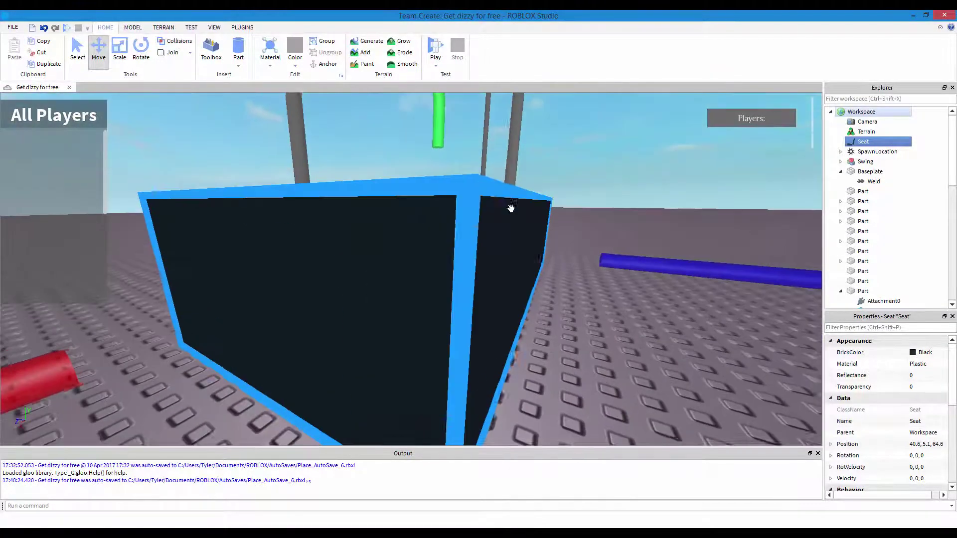
pyautogui.moveTo(511, 208); pyautogui.dragTo(665, 227, button='right')
pyautogui.scroll(-2, 594, 239)
pyautogui.moveTo(592, 240); pyautogui.dragTo(555, 266)
pyautogui.scroll(-3, 558, 267)
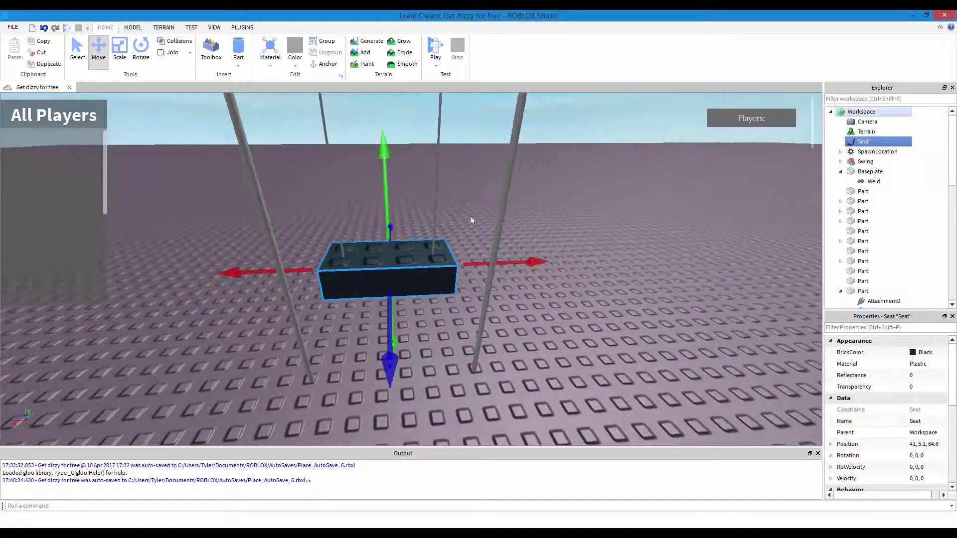
# Resize the seat into a thin board measuring 3.4, 0.2, 2.
pyautogui.moveTo(471, 217); pyautogui.dragTo(438, 231, button='right')
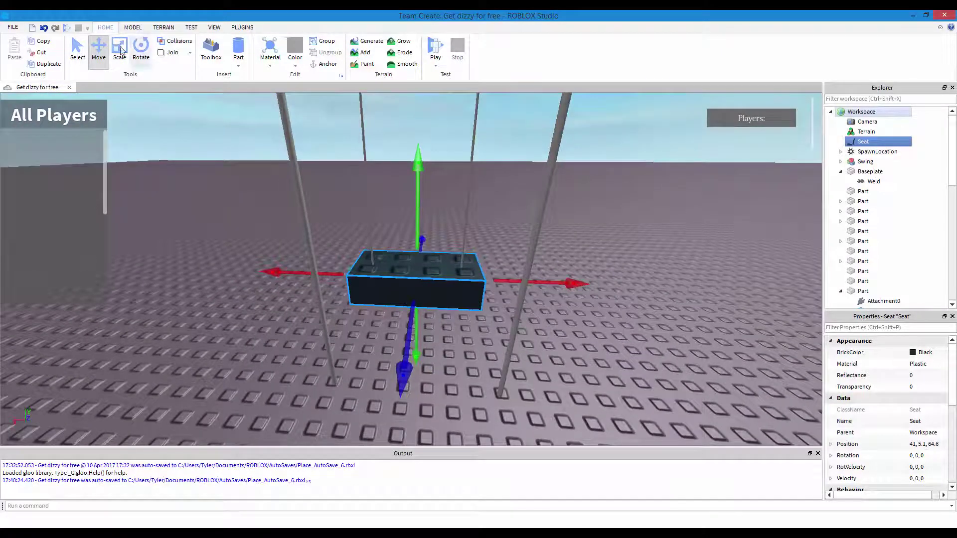
pyautogui.click(121, 50)
pyautogui.moveTo(421, 320); pyautogui.dragTo(394, 337, button='right')
pyautogui.moveTo(393, 337); pyautogui.dragTo(423, 289)
pyautogui.moveTo(422, 289); pyautogui.dragTo(440, 260, button='right')
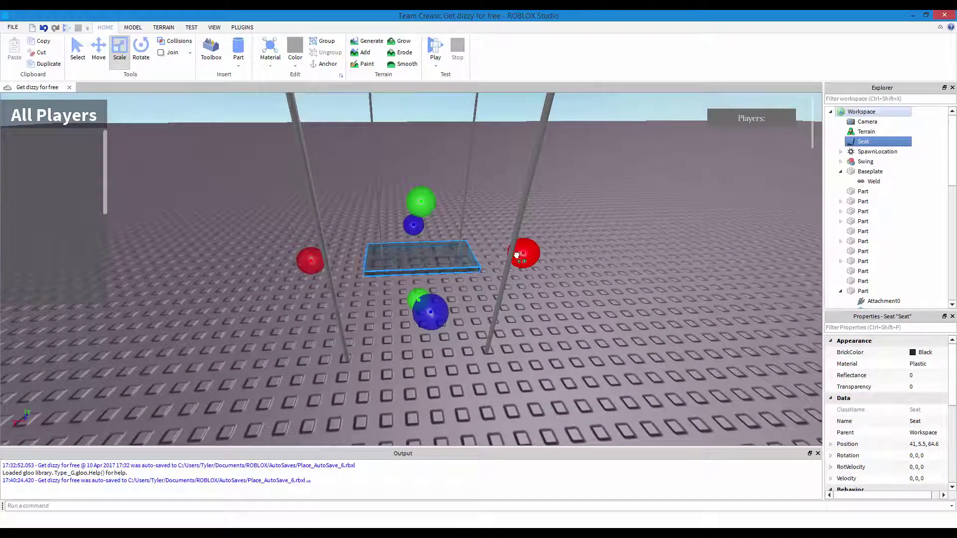
pyautogui.keyDown('ctrl'); pyautogui.moveTo(524, 253); pyautogui.dragTo(515, 254); pyautogui.keyUp('ctrl')
# Set the seat's bottom and top surfaces to Smooth.
pyautogui.scroll(-5, 920, 409)
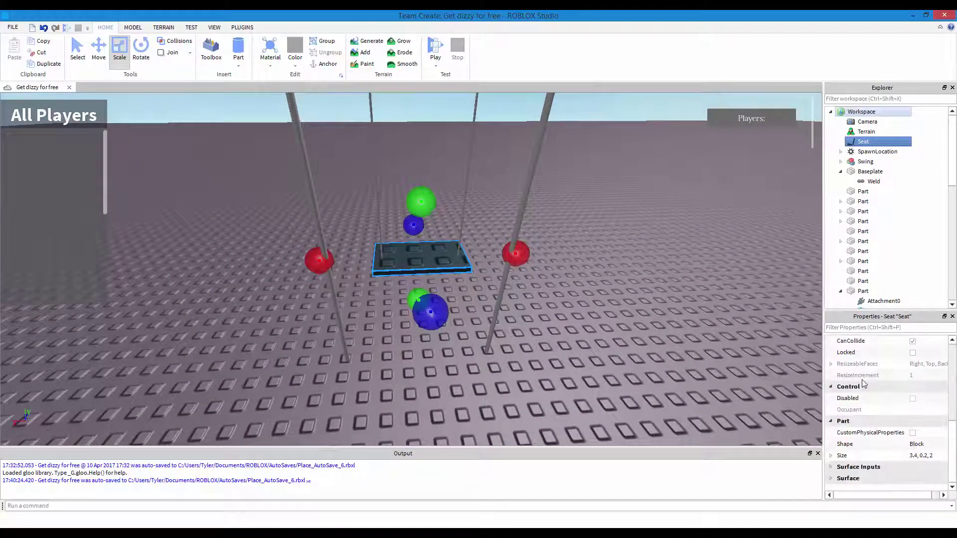
pyautogui.click(907, 479)
pyautogui.scroll(-2, 908, 485)
pyautogui.click(922, 432)
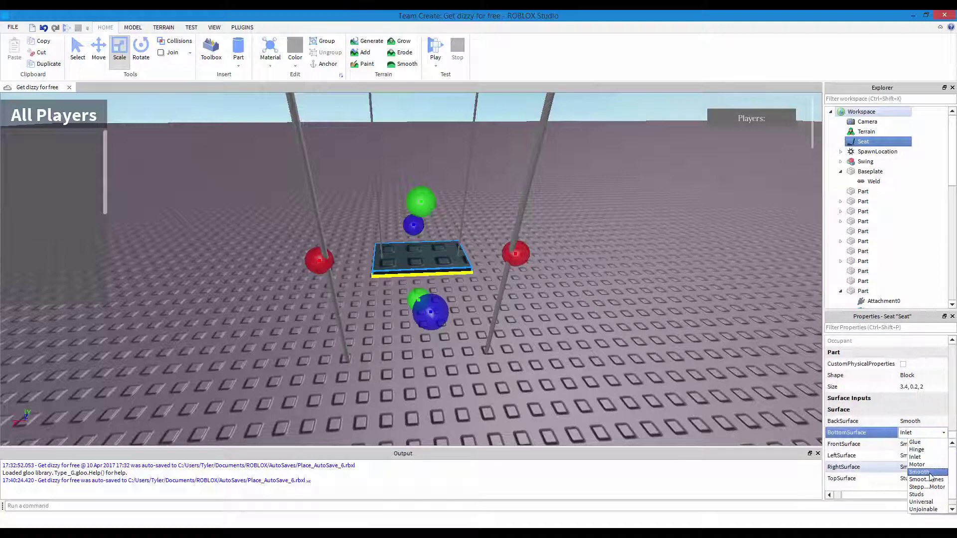
pyautogui.click(918, 471)
pyautogui.click(921, 478)
pyautogui.click(919, 431)
pyautogui.moveTo(701, 355); pyautogui.dragTo(589, 297, button='right')
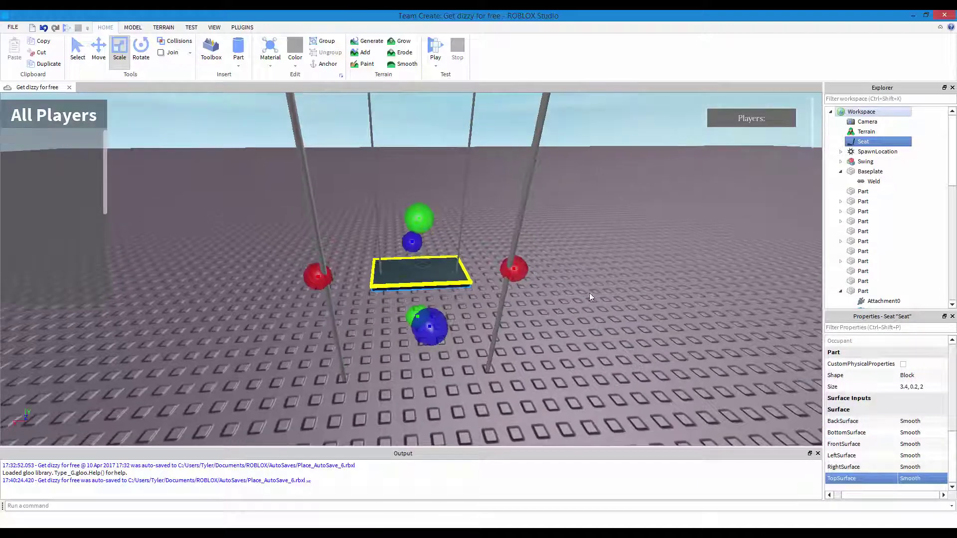
# Group the swing's frame, crossbar, hanging poles and seat into one model.
pyautogui.click(589, 292)
pyautogui.scroll(1, 518, 289)
pyautogui.click(420, 277)
pyautogui.scroll(2, 419, 277)
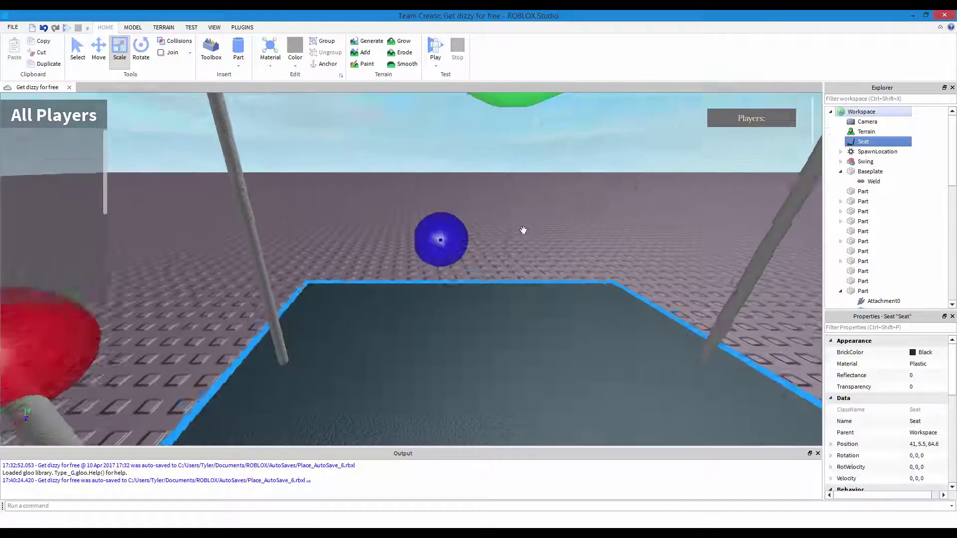
pyautogui.scroll(-5, 523, 229)
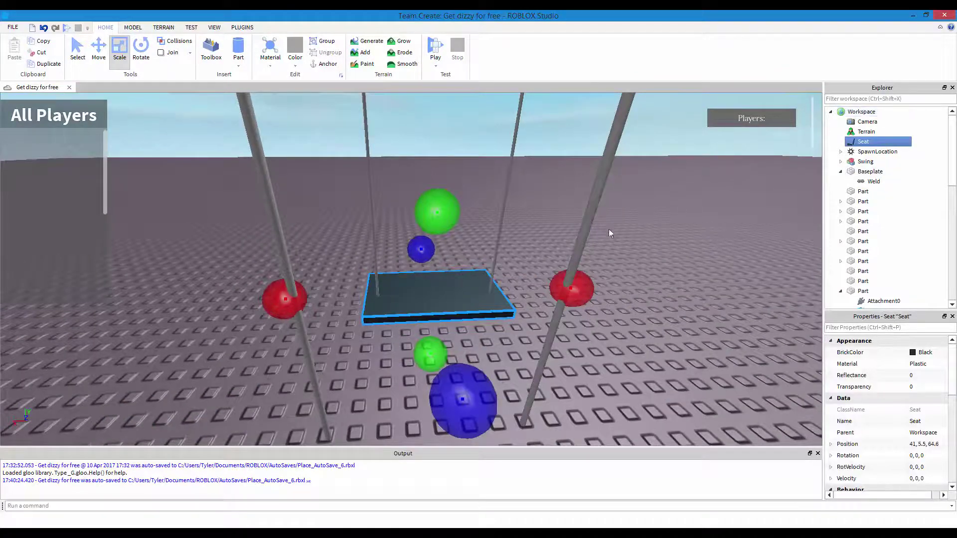
pyautogui.scroll(-8, 609, 234)
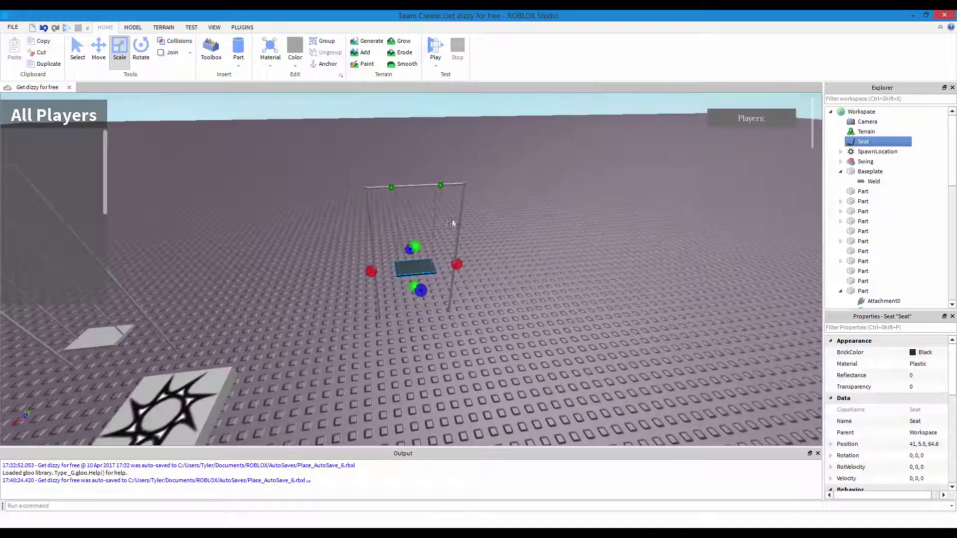
pyautogui.moveTo(549, 359); pyautogui.dragTo(571, 367)
pyautogui.hotkey('ctrl', 'g')
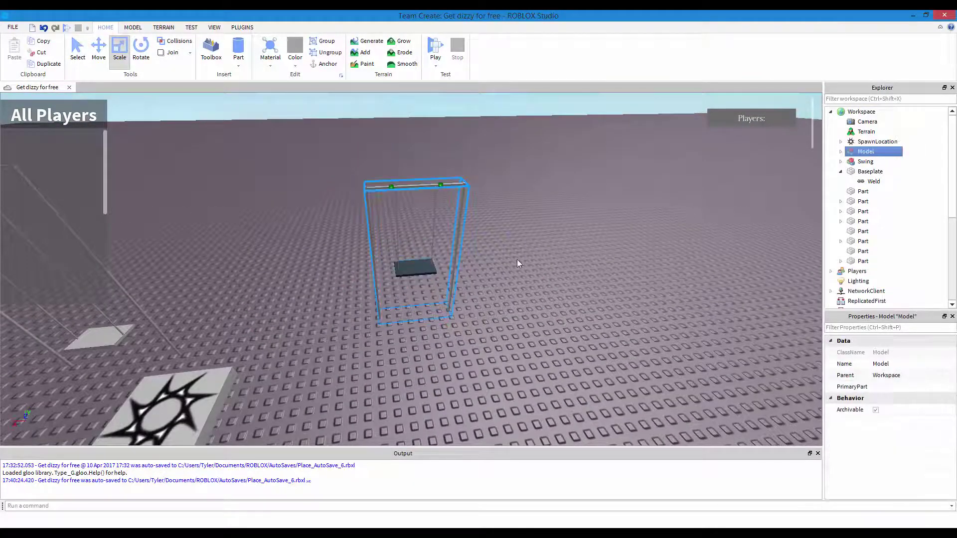
# Lower the seat inside the grouped model to about position 41, 2.9, 64.6.
pyautogui.click(505, 270)
pyautogui.scroll(3, 502, 273)
pyautogui.scroll(3, 501, 274)
pyautogui.moveTo(501, 273); pyautogui.dragTo(416, 266, button='right')
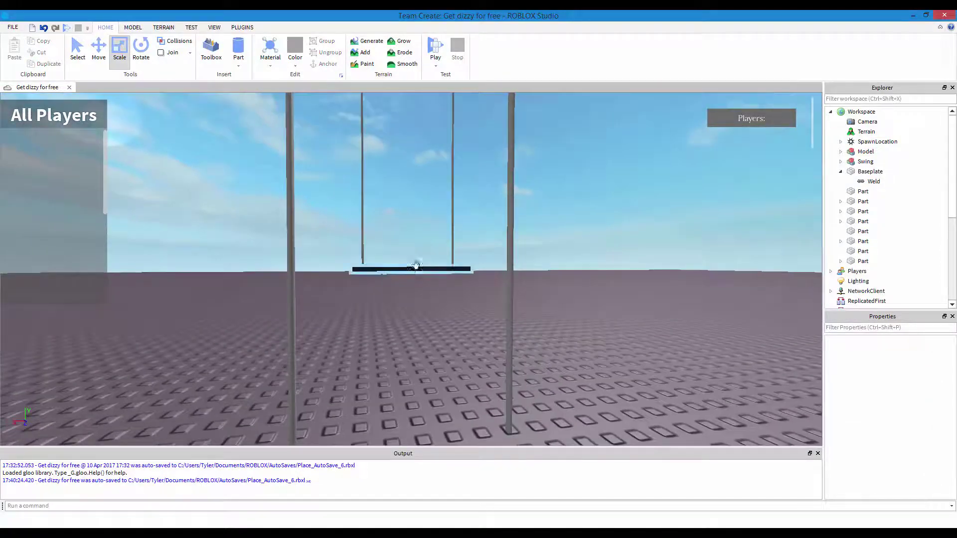
pyautogui.click(412, 270)
pyautogui.hotkey('ctrl', '2')
pyautogui.scroll(-1, 405, 200)
pyautogui.moveTo(405, 200); pyautogui.dragTo(445, 257)
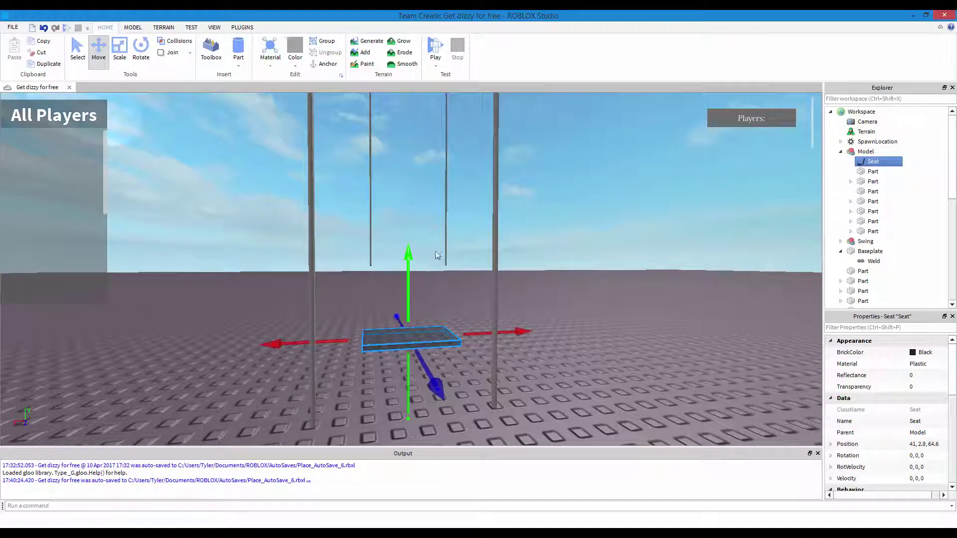
# Lengthen the hanging pole at X 39.6 downward until it reaches the top of the seat.
pyautogui.click(446, 257)
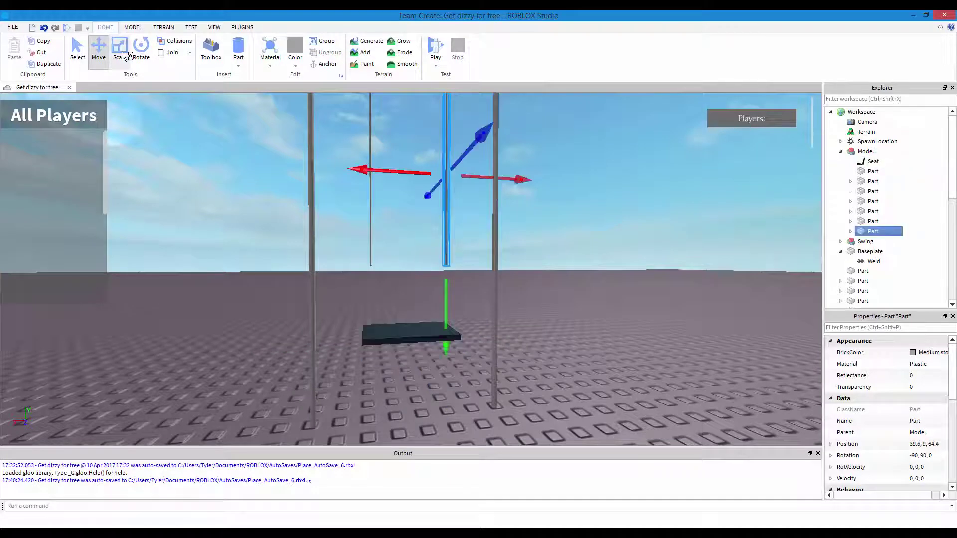
pyautogui.click(122, 52)
pyautogui.moveTo(444, 312); pyautogui.dragTo(458, 385)
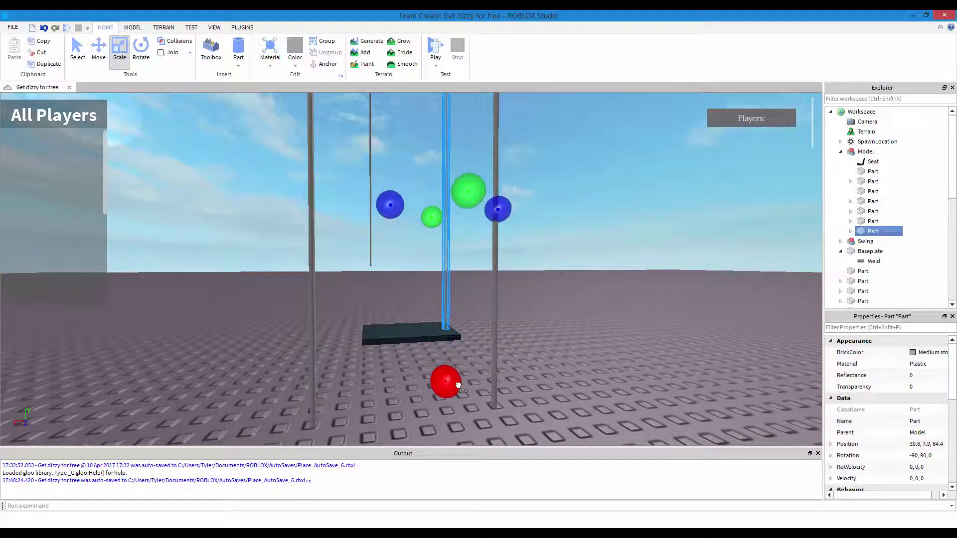
pyautogui.click(370, 258)
pyautogui.keyDown('alt'); pyautogui.moveTo(370, 259); pyautogui.dragTo(377, 307); pyautogui.keyUp('alt')
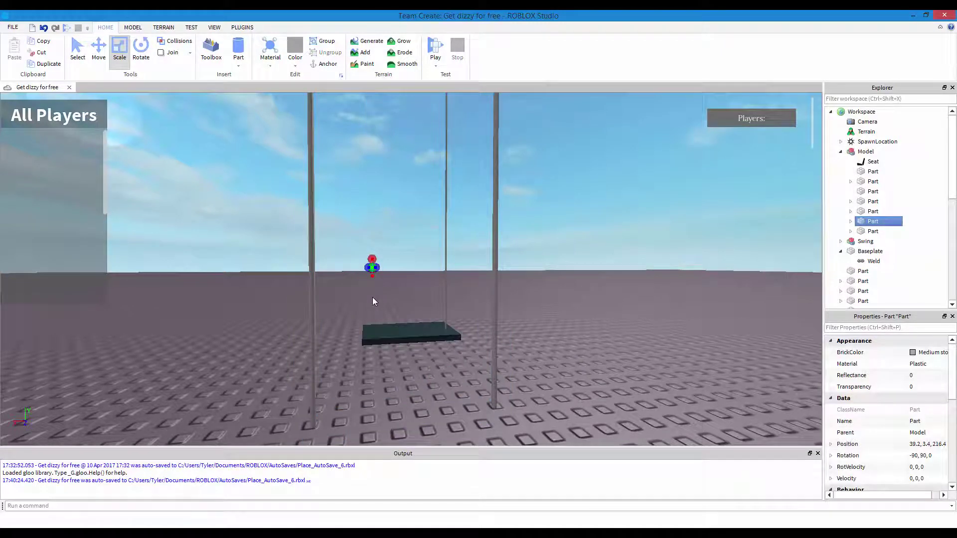
pyautogui.click(369, 259)
pyautogui.click(373, 289)
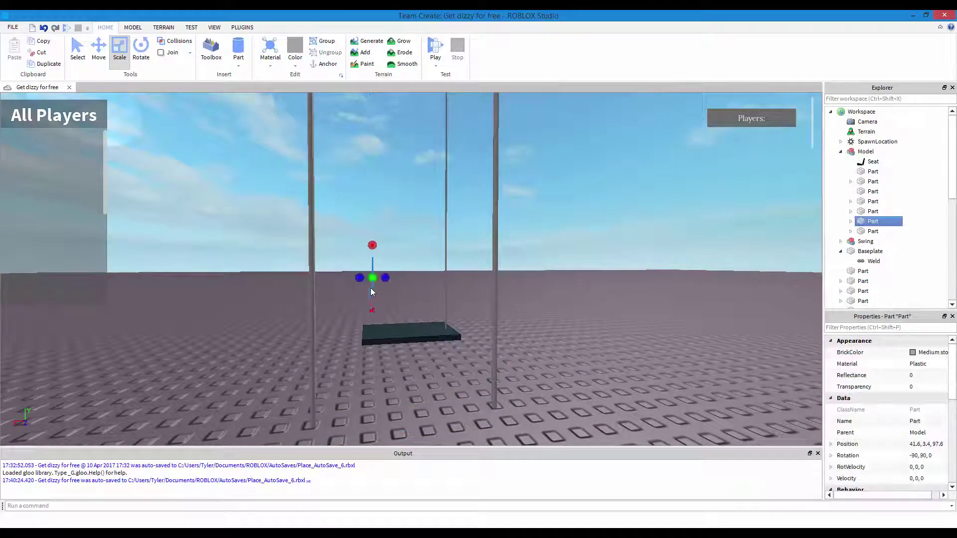
# Lengthen the hanging pole at X 42.4 downward to the seat and check its upper end at the crossbar.
pyautogui.click(369, 259)
pyautogui.click(369, 257)
pyautogui.moveTo(371, 322); pyautogui.dragTo(369, 388)
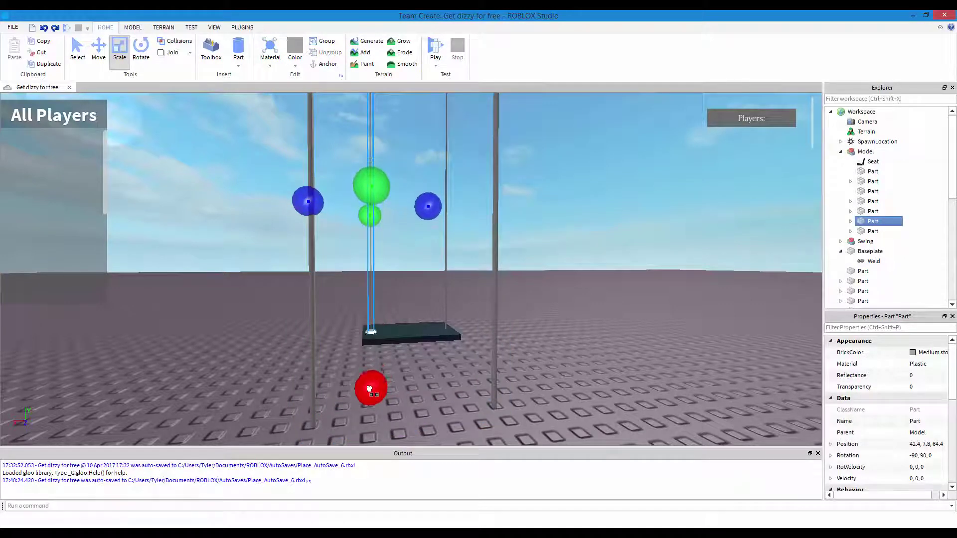
pyautogui.click(850, 220)
pyautogui.moveTo(524, 204); pyautogui.dragTo(524, 158, button='right')
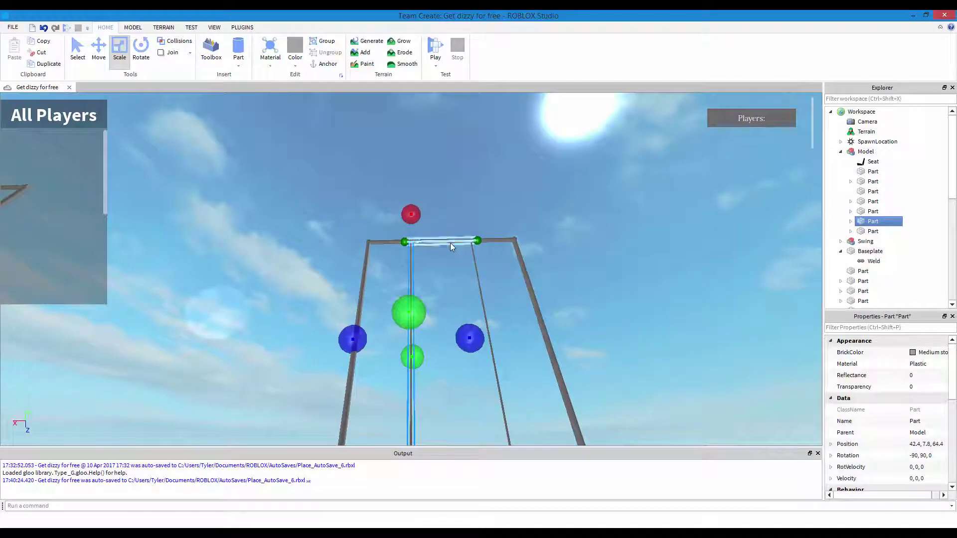
# Start a new weld with the hinged middle crossbar section as Part0.
pyautogui.keyDown('alt'); pyautogui.click(450, 243); pyautogui.keyUp('alt')
pyautogui.click(851, 212)
pyautogui.click(850, 212)
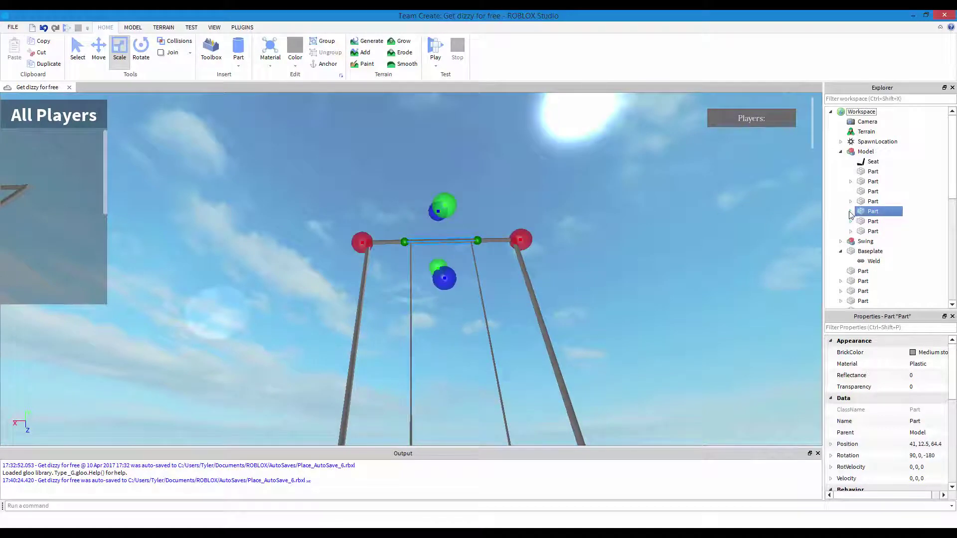
pyautogui.click(242, 28)
pyautogui.click(699, 183)
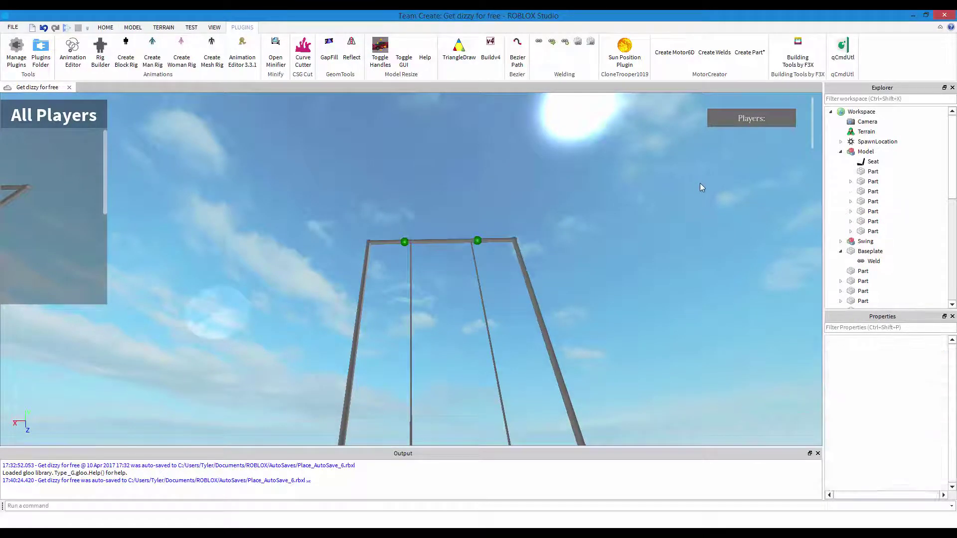
pyautogui.scroll(5, 699, 185)
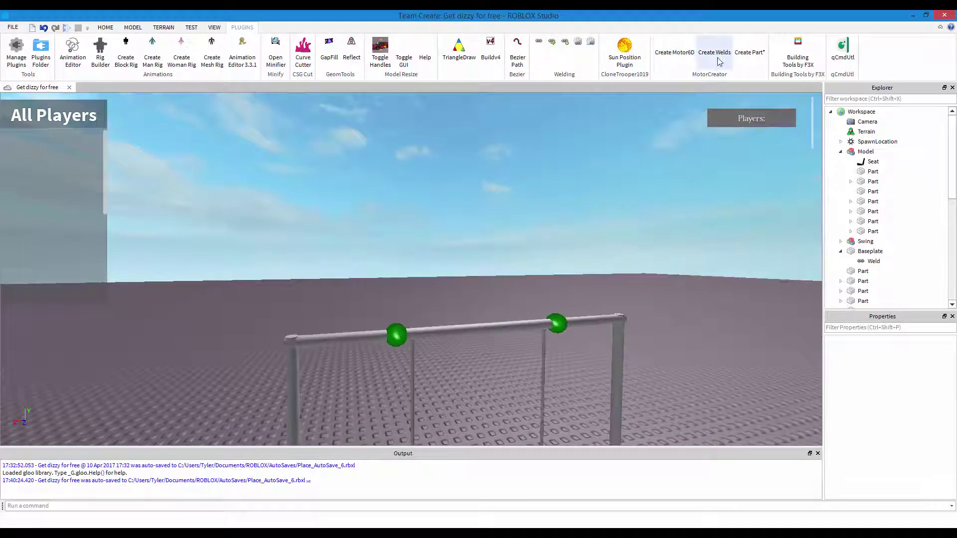
pyautogui.click(715, 54)
pyautogui.click(456, 331)
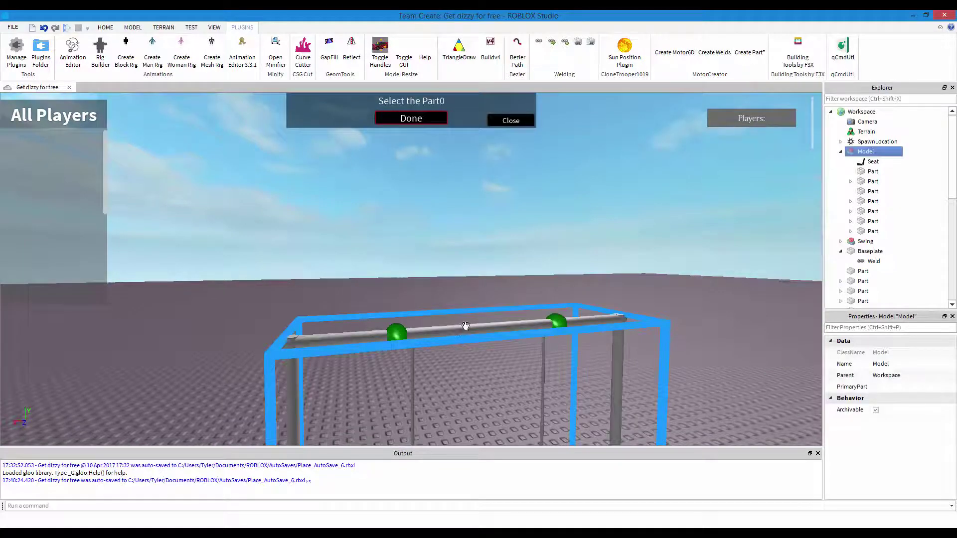
pyautogui.keyDown('alt'); pyautogui.click(465, 327); pyautogui.keyUp('alt')
pyautogui.moveTo(567, 222); pyautogui.dragTo(523, 217, button='right')
pyautogui.scroll(3, 567, 221)
pyautogui.scroll(-3, 559, 216)
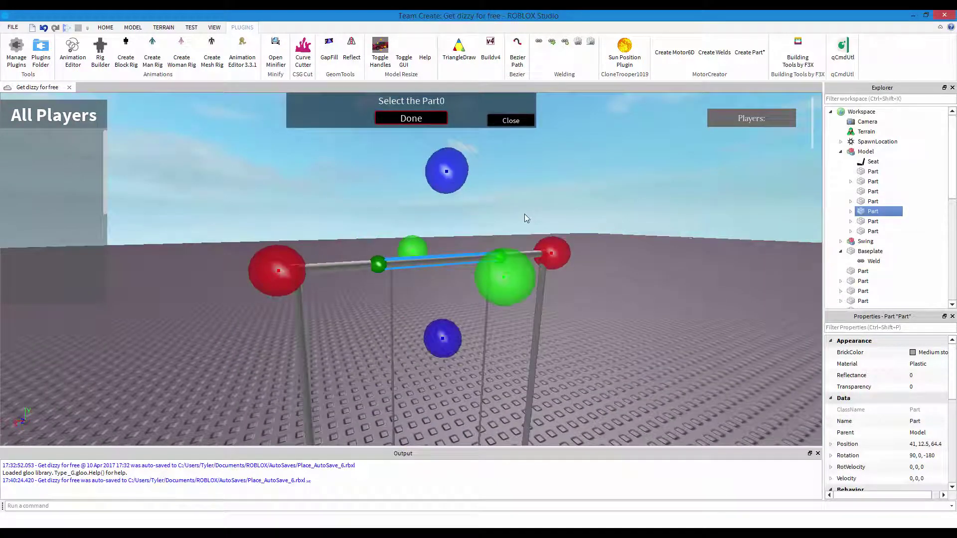
pyautogui.click(483, 238)
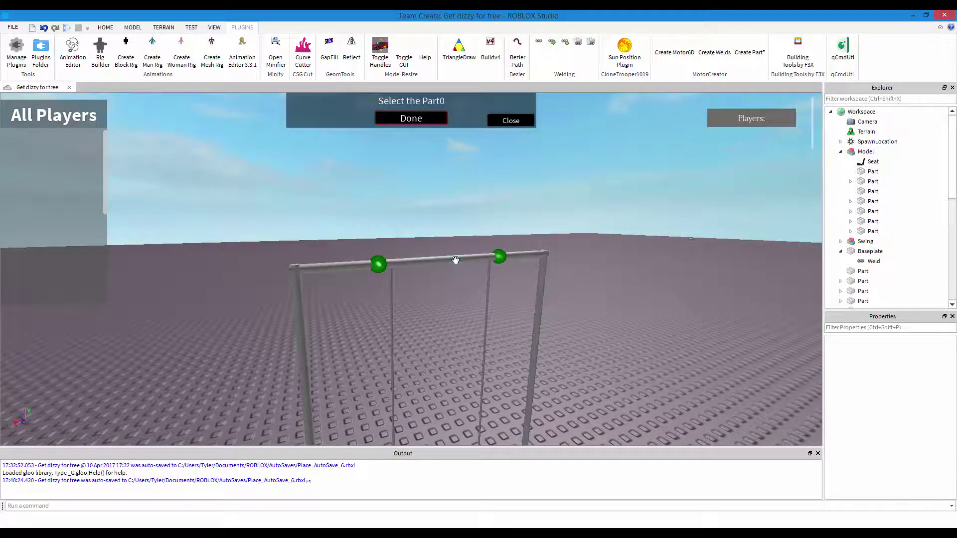
pyautogui.click(456, 260)
pyautogui.scroll(-1, 515, 223)
pyautogui.click(491, 211)
pyautogui.click(461, 235)
pyautogui.moveTo(461, 234); pyautogui.dragTo(438, 241, button='right')
pyautogui.click(410, 278)
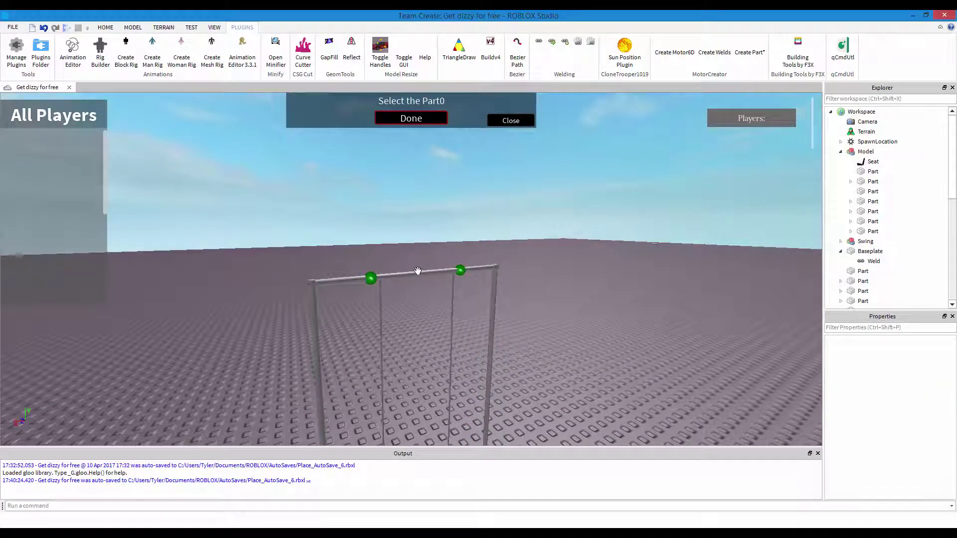
pyautogui.click(418, 274)
pyautogui.click(438, 118)
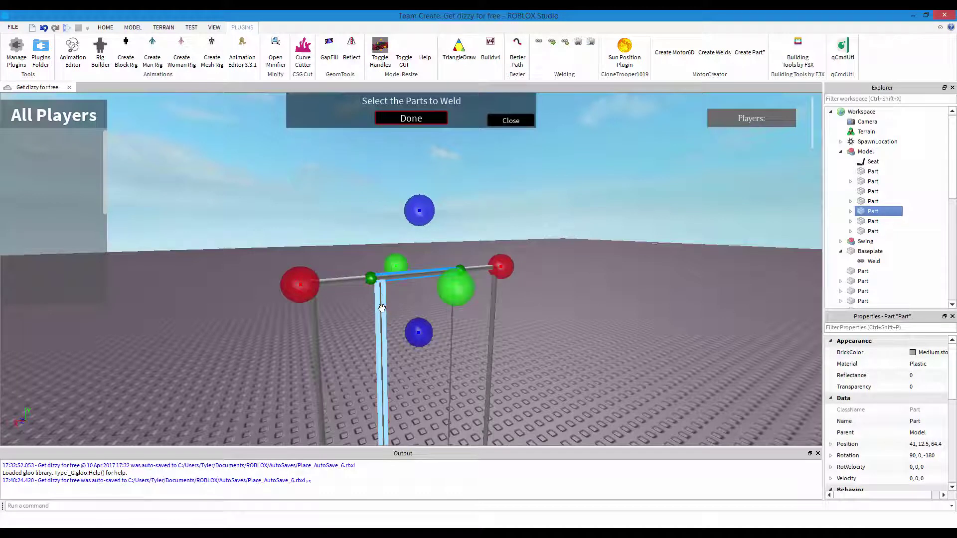
# Weld the two hanging poles to the middle crossbar section and close the weld tool.
pyautogui.keyDown('ctrl'); pyautogui.click(381, 308); pyautogui.keyUp('ctrl')
pyautogui.keyDown('ctrl'); pyautogui.click(453, 323); pyautogui.keyUp('ctrl')
pyautogui.click(426, 118)
pyautogui.click(528, 123)
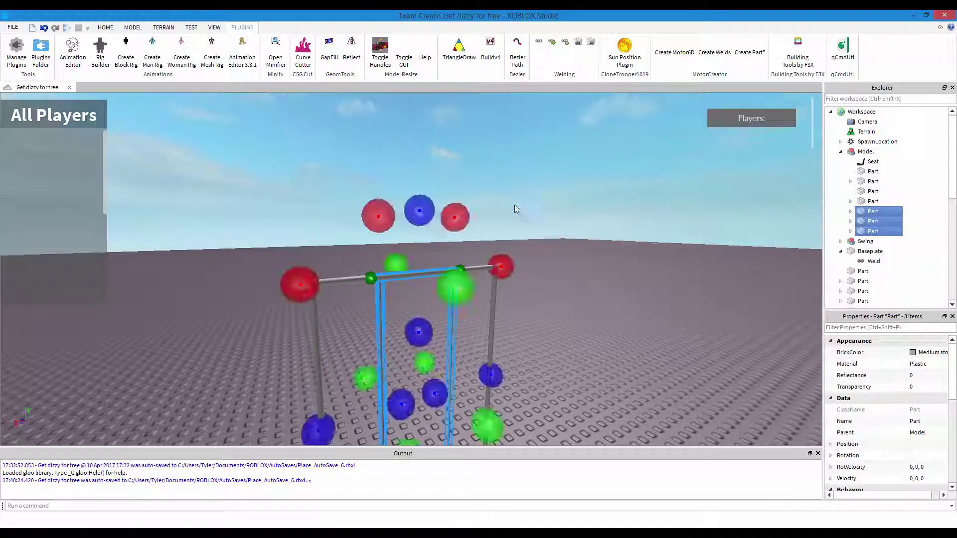
pyautogui.click(509, 223)
# Create welds with the seat as Part0 and the two hanging poles as the parts to weld.
pyautogui.scroll(4, 509, 219)
pyautogui.moveTo(508, 224); pyautogui.dragTo(508, 212, button='right')
pyautogui.scroll(-4, 489, 274)
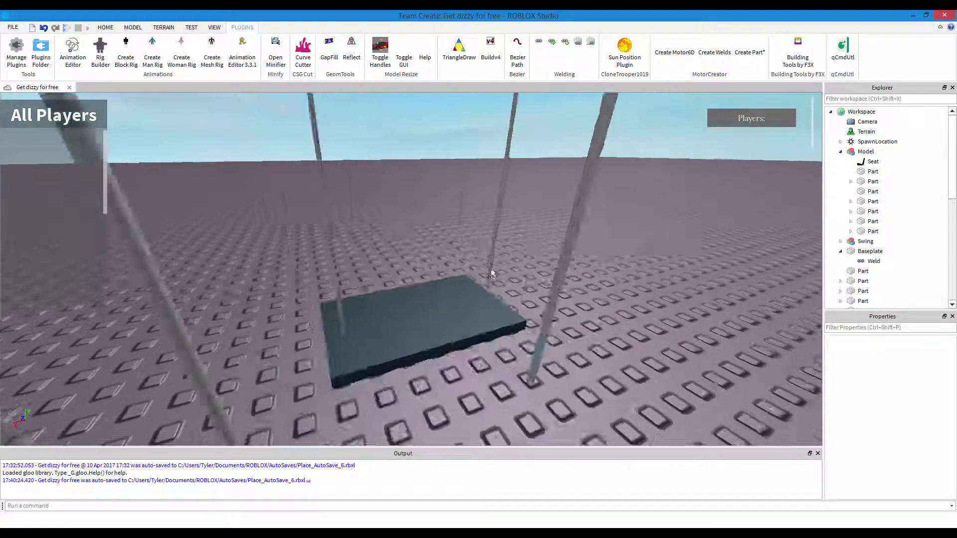
pyautogui.click(398, 298)
pyautogui.click(714, 52)
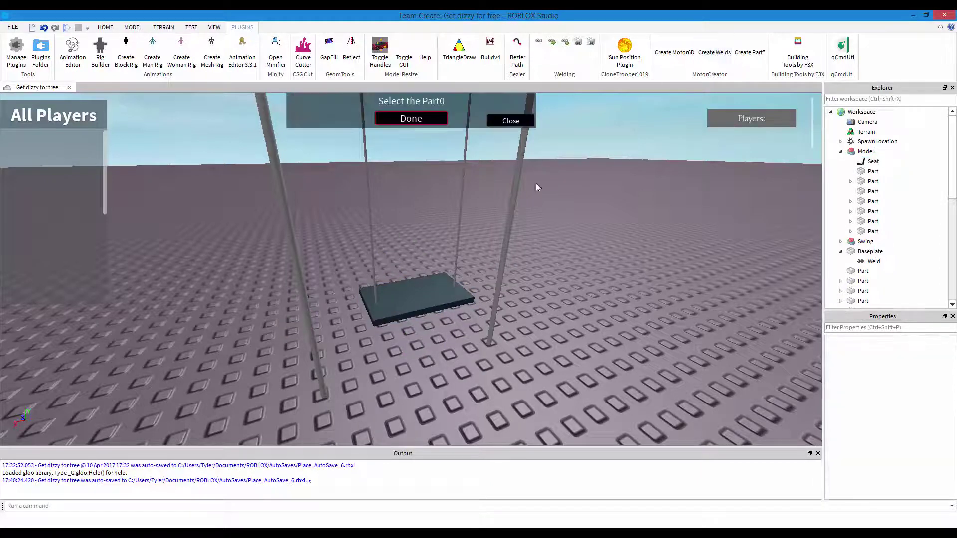
pyautogui.click(423, 299)
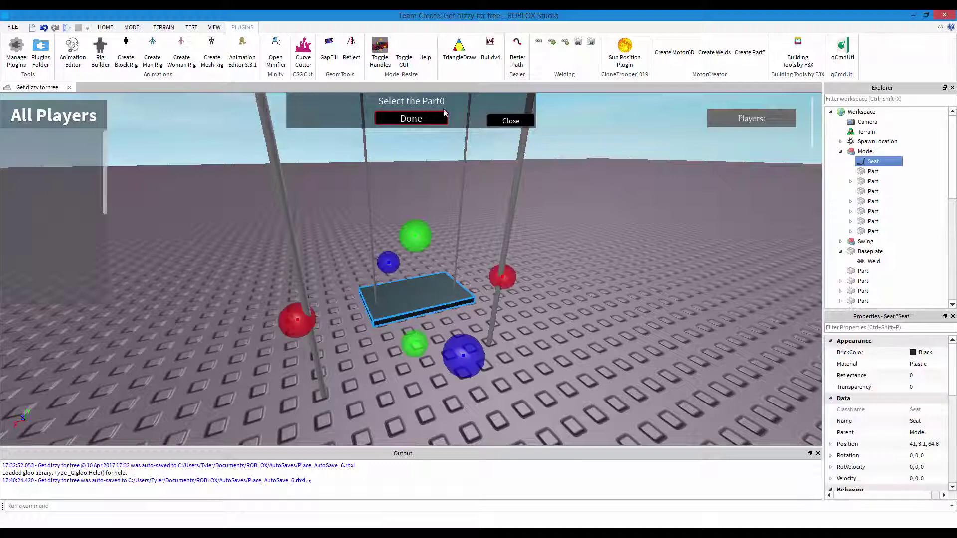
pyautogui.keyDown('ctrl'); pyautogui.click(372, 225); pyautogui.keyUp('ctrl')
pyautogui.keyDown('ctrl'); pyautogui.click(459, 214); pyautogui.keyUp('ctrl')
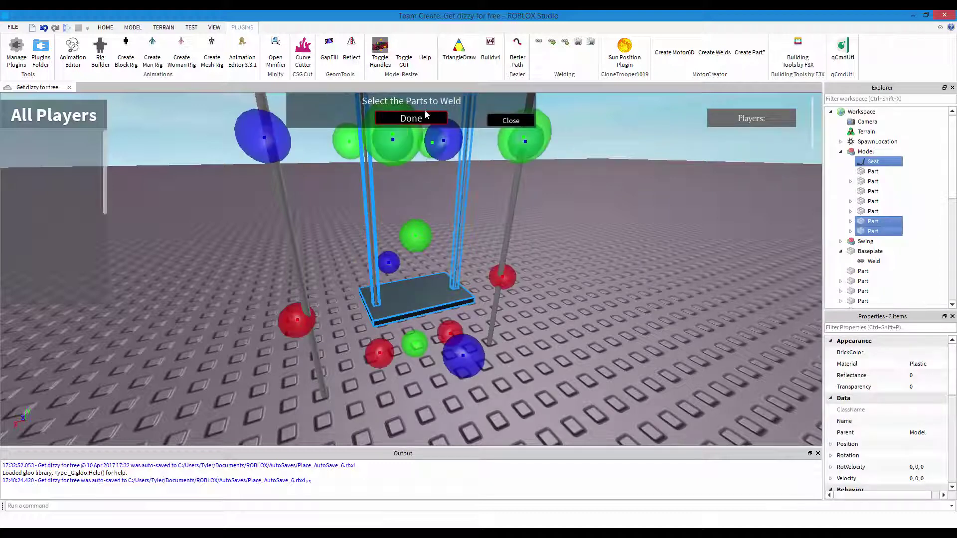
pyautogui.click(426, 116)
pyautogui.click(501, 124)
pyautogui.click(625, 182)
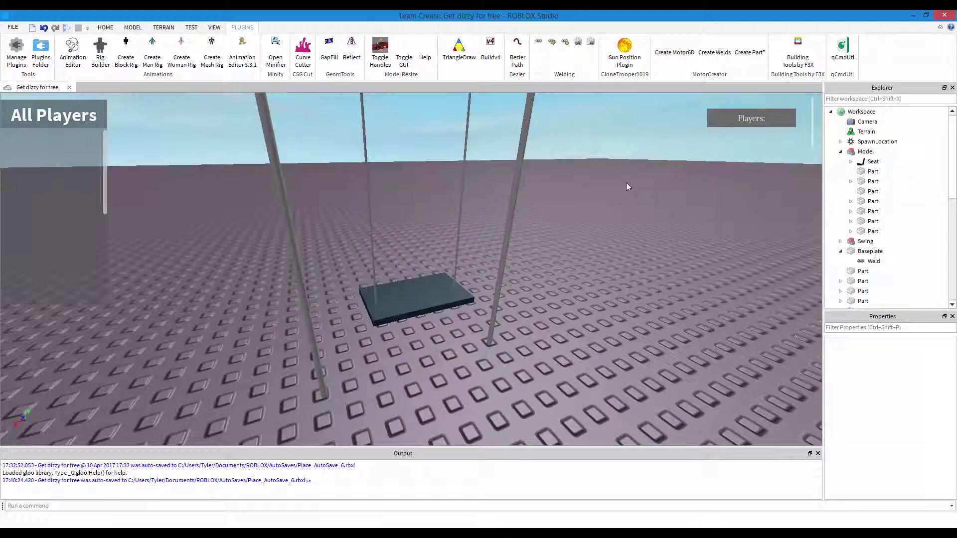
# Run a short play test of the place with the welded swing and stop it.
pyautogui.scroll(3, 626, 183)
pyautogui.click(106, 27)
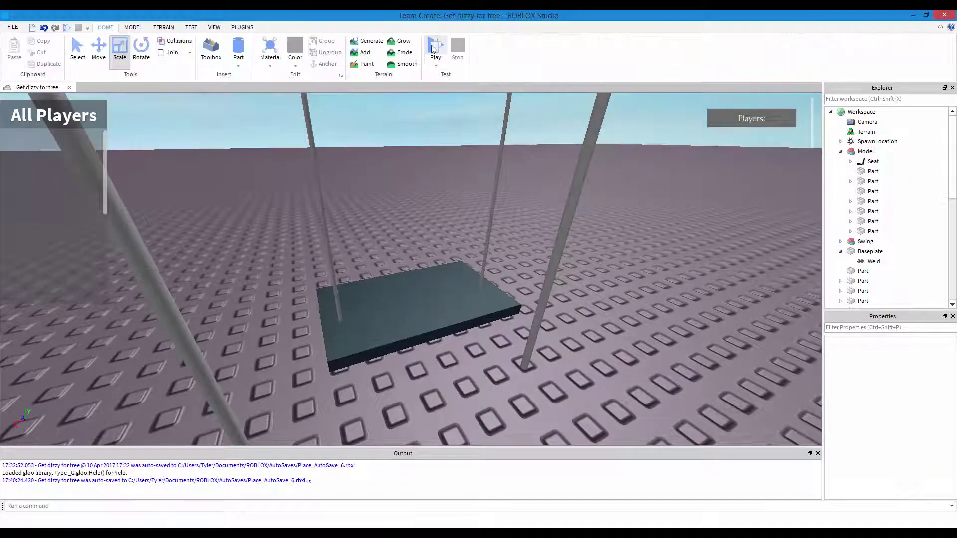
pyautogui.click(433, 49)
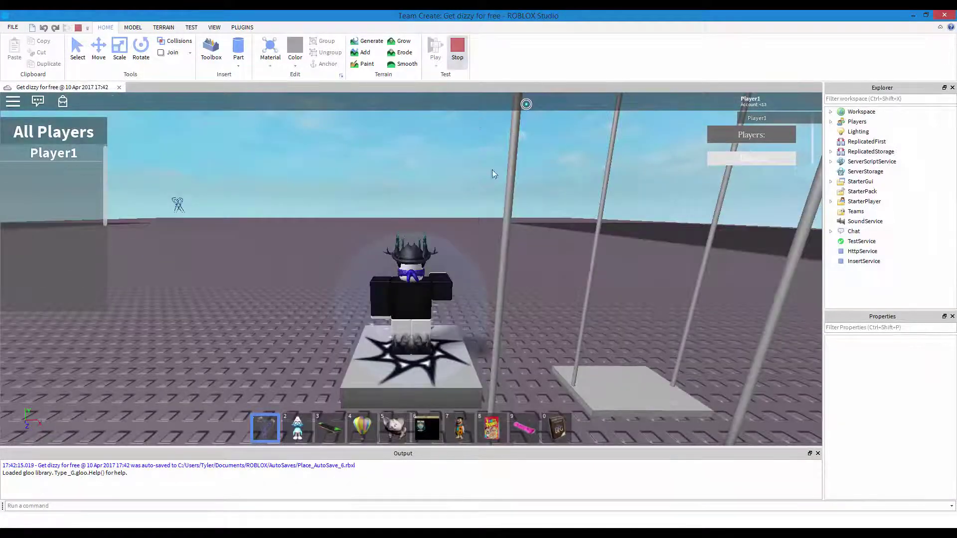
pyautogui.click(461, 52)
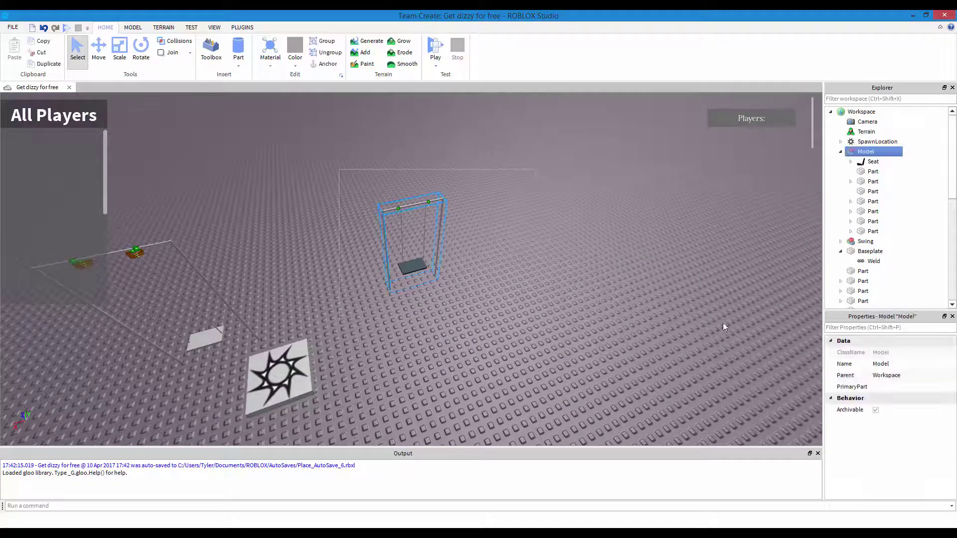
# Review the swing model's parts and pick out the two upright poles and the two outer crossbar sections.
pyautogui.click(872, 171)
pyautogui.press('f')
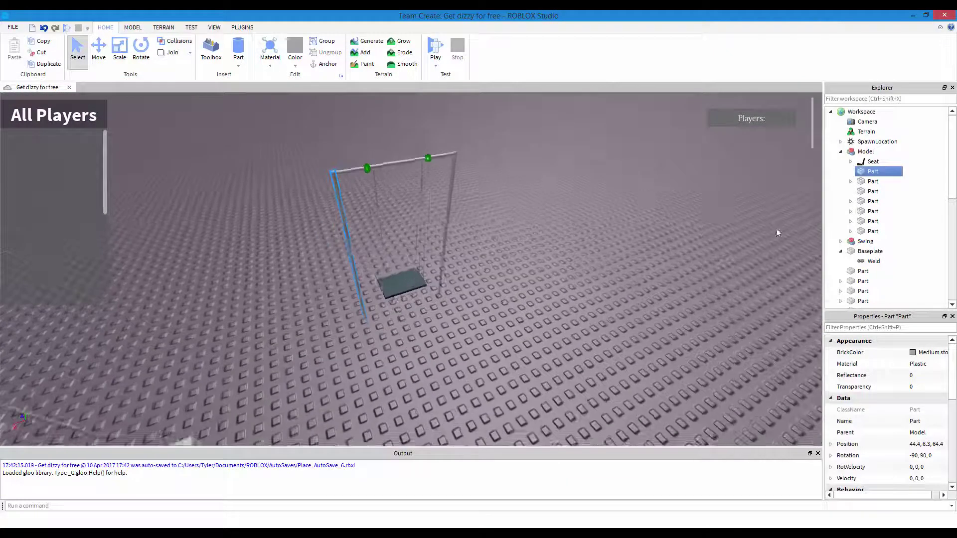
pyautogui.keyDown('shift'); pyautogui.click(882, 233); pyautogui.keyUp('shift')
pyautogui.moveTo(572, 301); pyautogui.dragTo(562, 259, button='right')
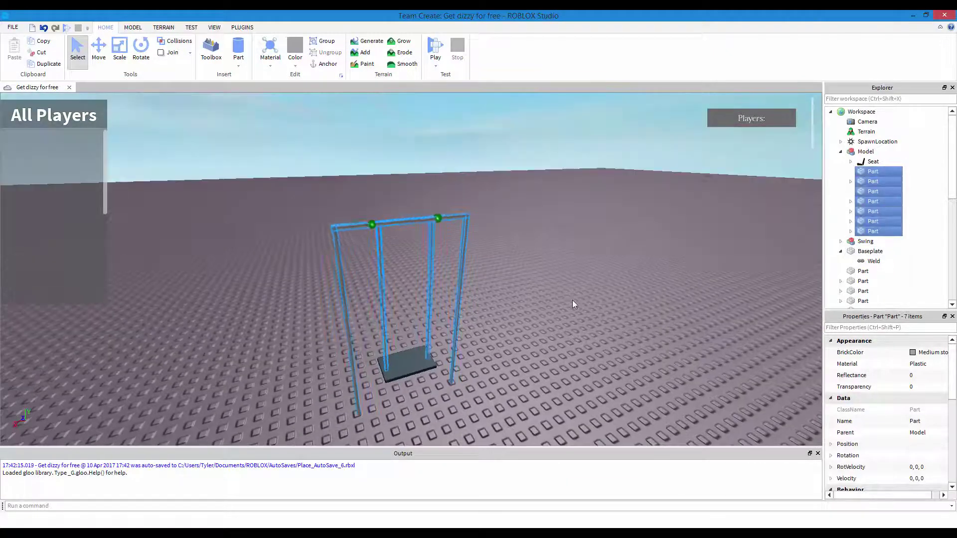
pyautogui.click(572, 301)
pyautogui.scroll(2, 378, 250)
pyautogui.click(297, 268)
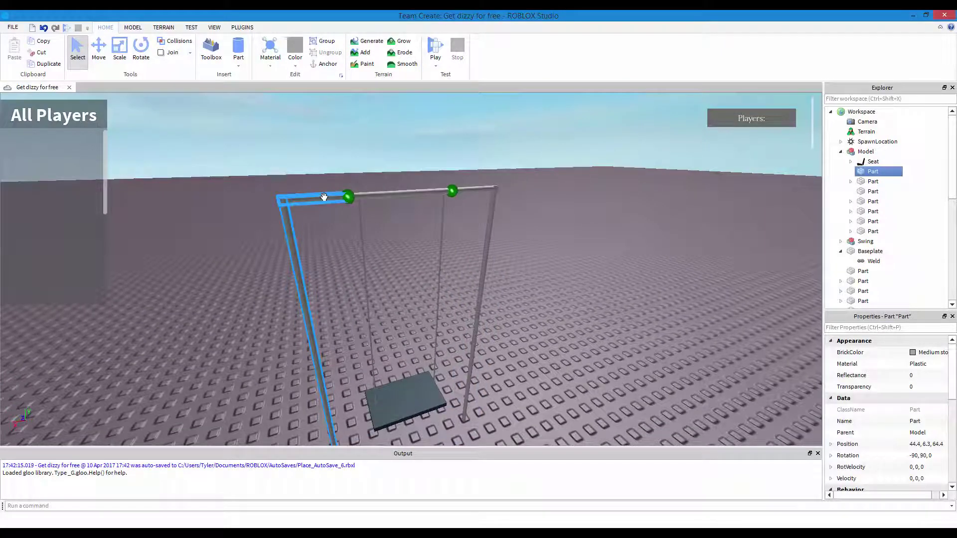
pyautogui.keyDown('shift'); pyautogui.click(324, 196); pyautogui.keyUp('shift')
pyautogui.keyDown('shift'); pyautogui.click(476, 188); pyautogui.keyUp('shift')
pyautogui.keyDown('shift'); pyautogui.click(495, 216); pyautogui.keyUp('shift')
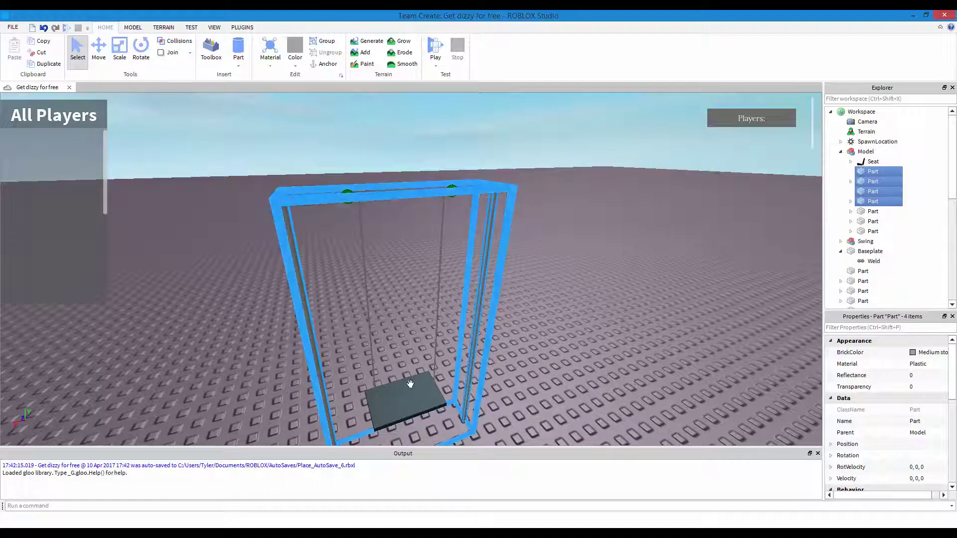
pyautogui.scroll(-3, 914, 399)
pyautogui.click(626, 219)
# Play-test the new swing by walking the character onto its seat, and stop the test.
pyautogui.click(436, 49)
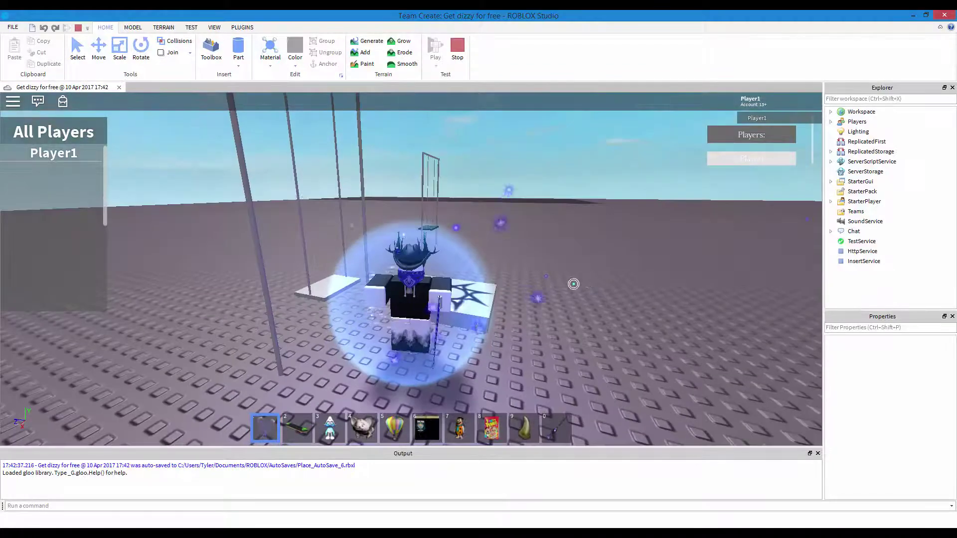
pyautogui.press('d')
pyautogui.press('1')
pyautogui.press('w')
pyautogui.moveTo(424, 277); pyautogui.dragTo(429, 278, button='right')
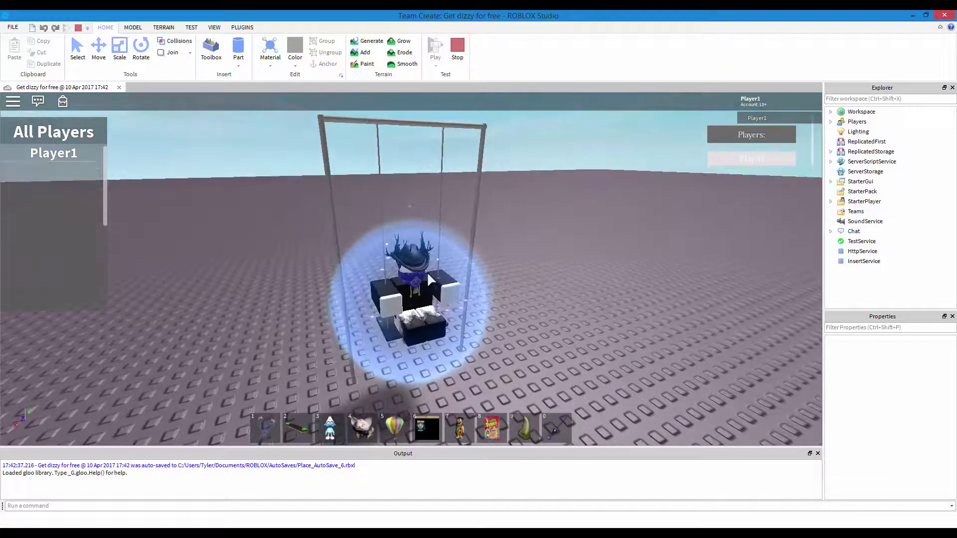
pyautogui.scroll(5, 427, 274)
pyautogui.scroll(-5, 427, 272)
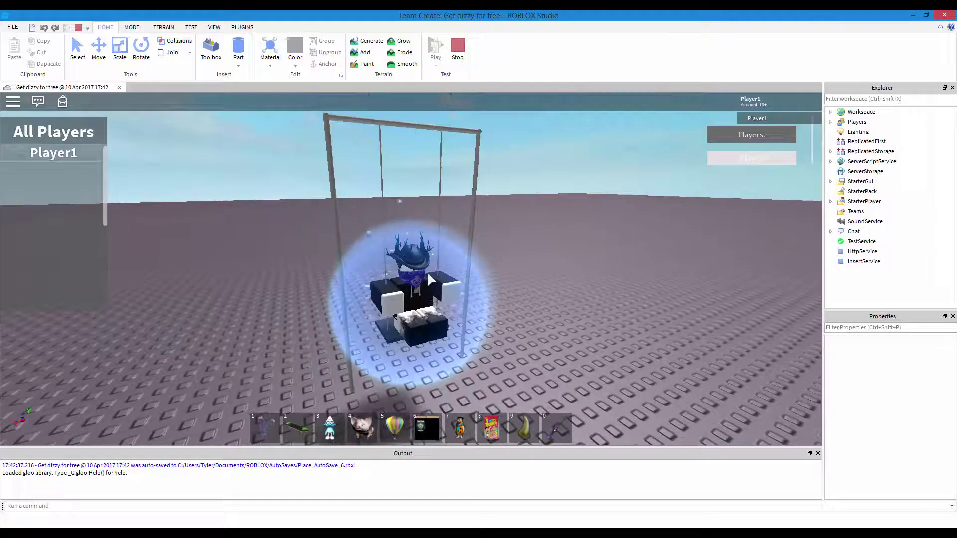
pyautogui.click(457, 48)
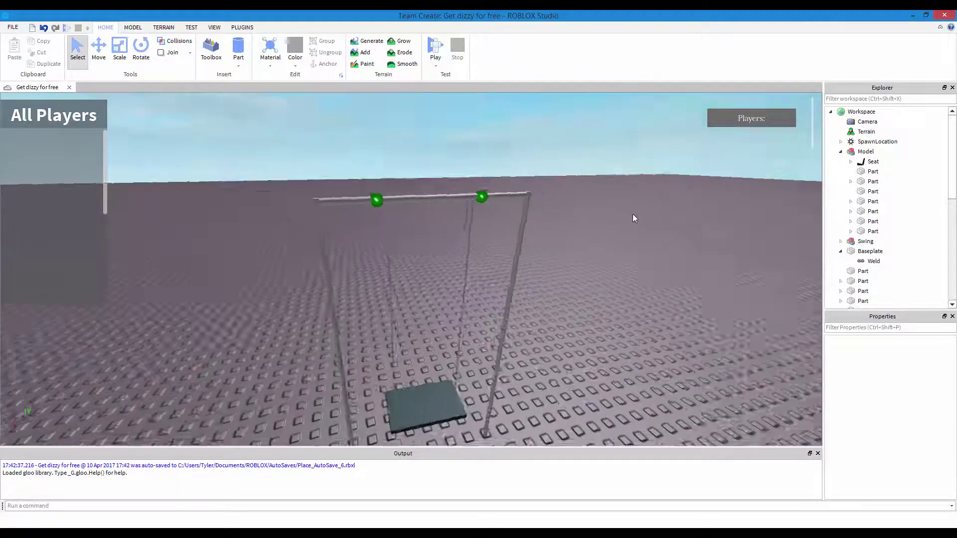
# Examine the Script and BodyThrust inside the VehicleSeat of the existing Swing model.
pyautogui.moveTo(632, 214); pyautogui.dragTo(633, 216, button='right')
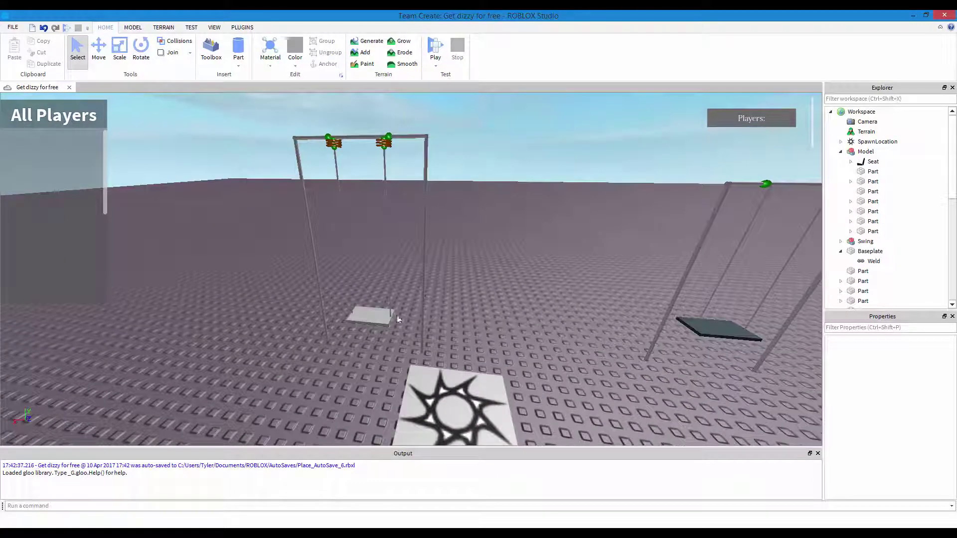
pyautogui.click(378, 321)
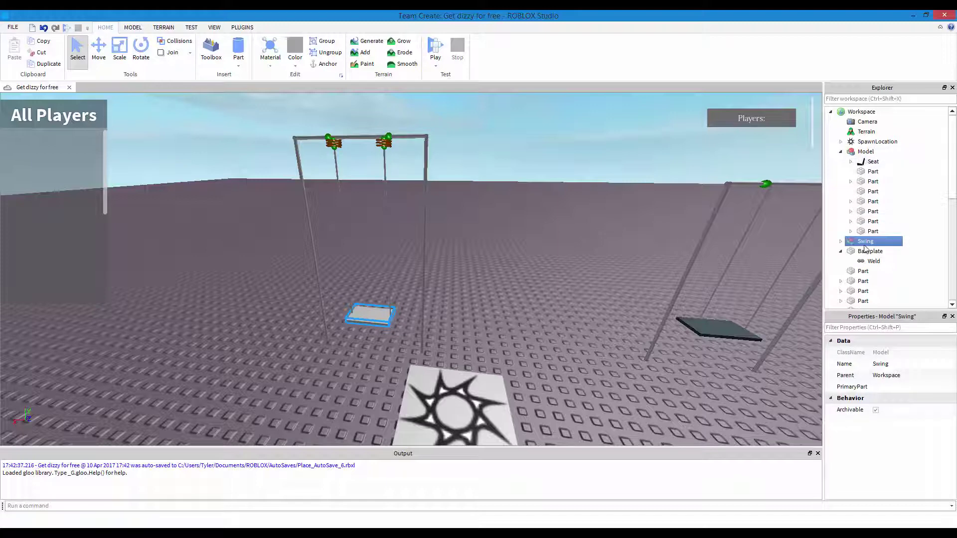
pyautogui.scroll(-1, 841, 225)
pyautogui.click(850, 221)
pyautogui.click(884, 231)
pyautogui.click(882, 241)
pyautogui.moveTo(510, 256); pyautogui.dragTo(509, 256, button='right')
pyautogui.press('w')
pyautogui.press('s')
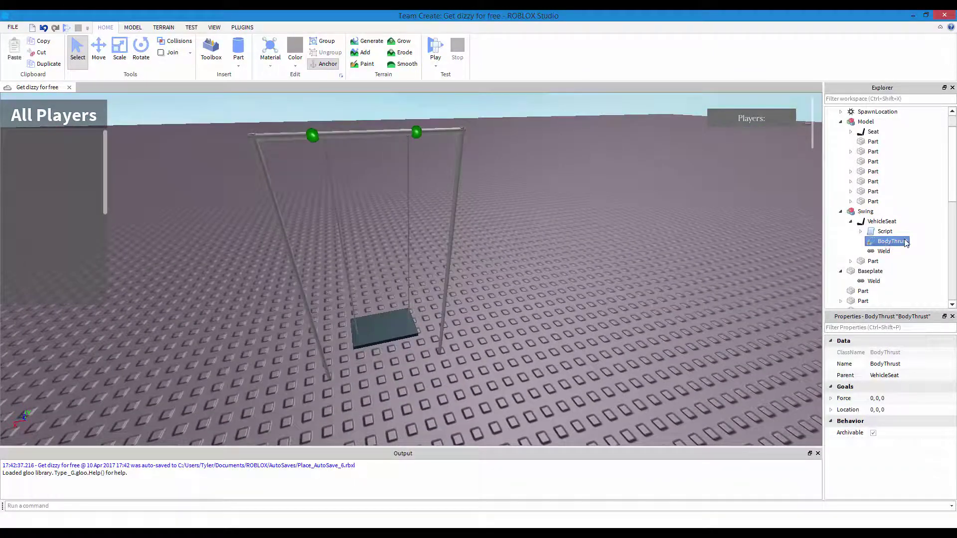
pyautogui.click(449, 302)
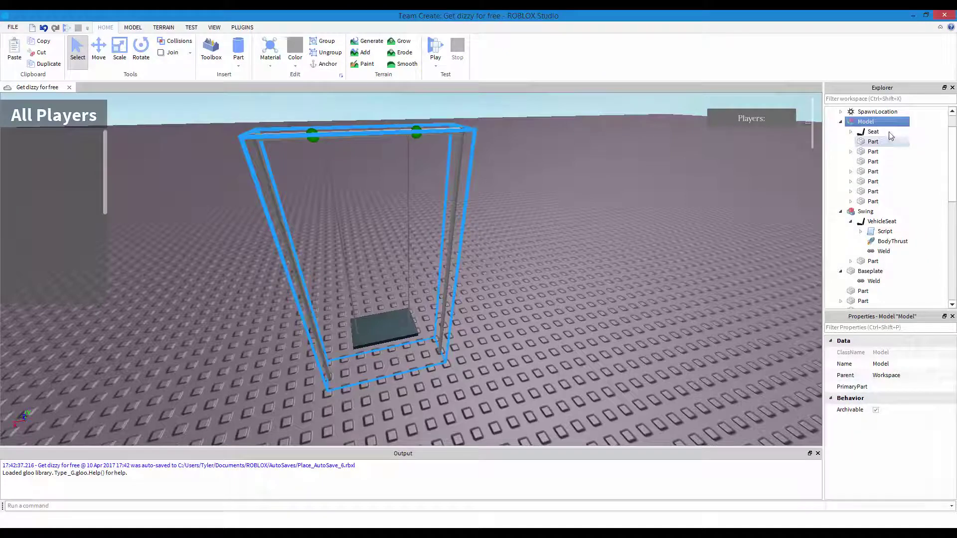
pyautogui.rightClick(871, 128)
pyautogui.moveTo(871, 288)
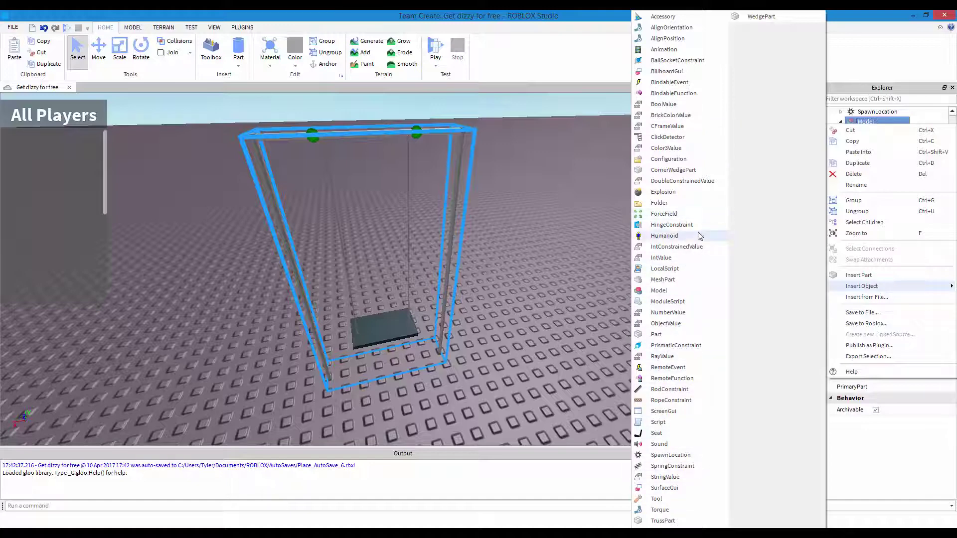
pyautogui.click(606, 214)
# Insert a BodyThrust into the new swing's Seat and set its Force to 0, 0, 0.
pyautogui.click(875, 132)
pyautogui.rightClick(877, 132)
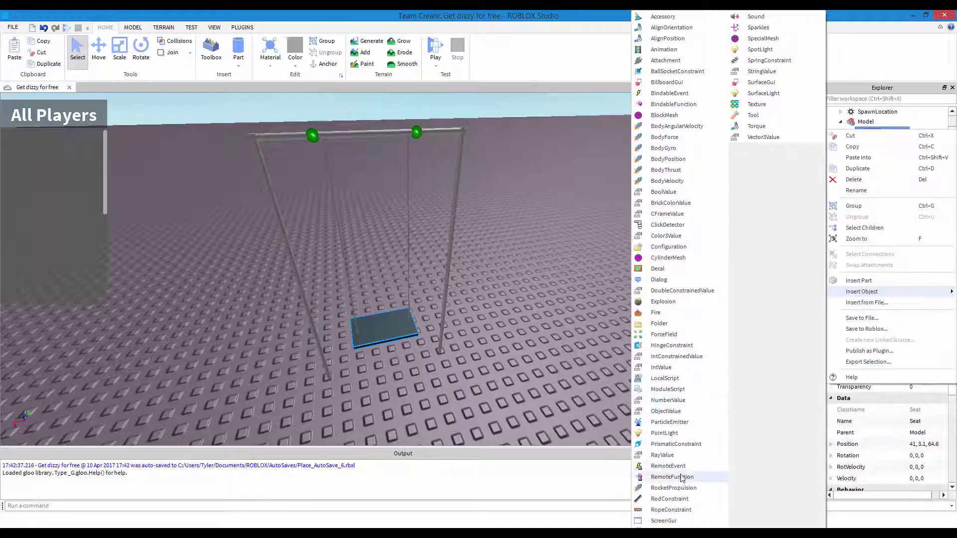
pyautogui.click(676, 171)
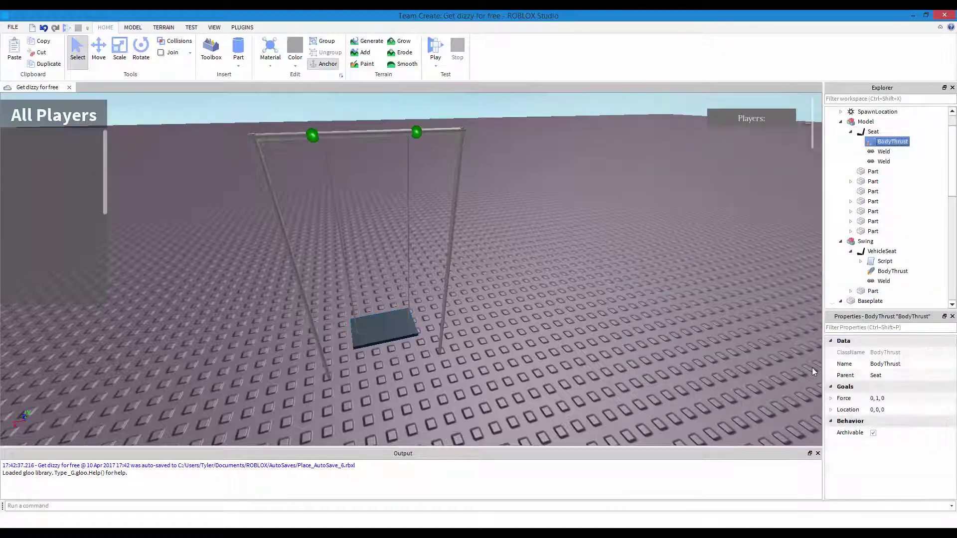
pyautogui.click(845, 399)
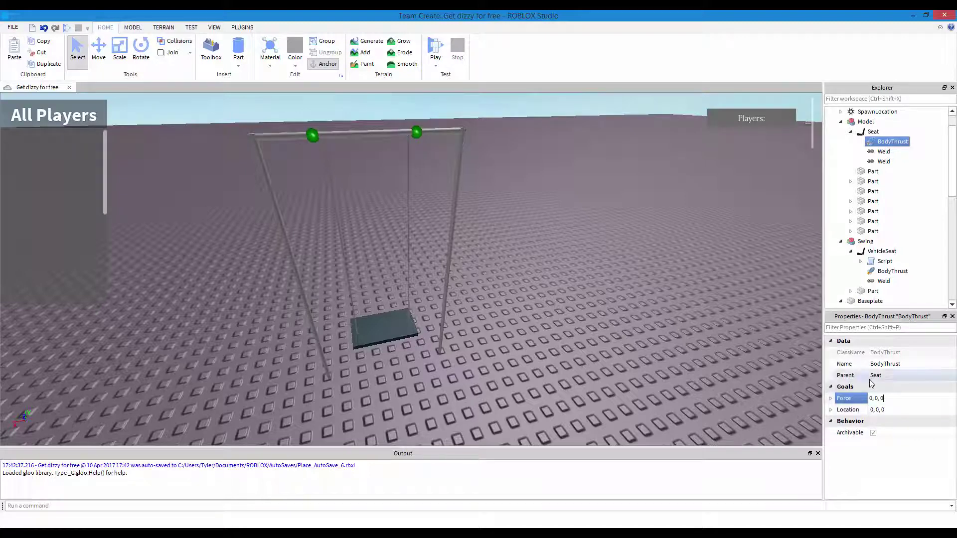
# Copy the Script from the existing Swing's VehicleSeat into the new swing's Seat.
pyautogui.click(883, 271)
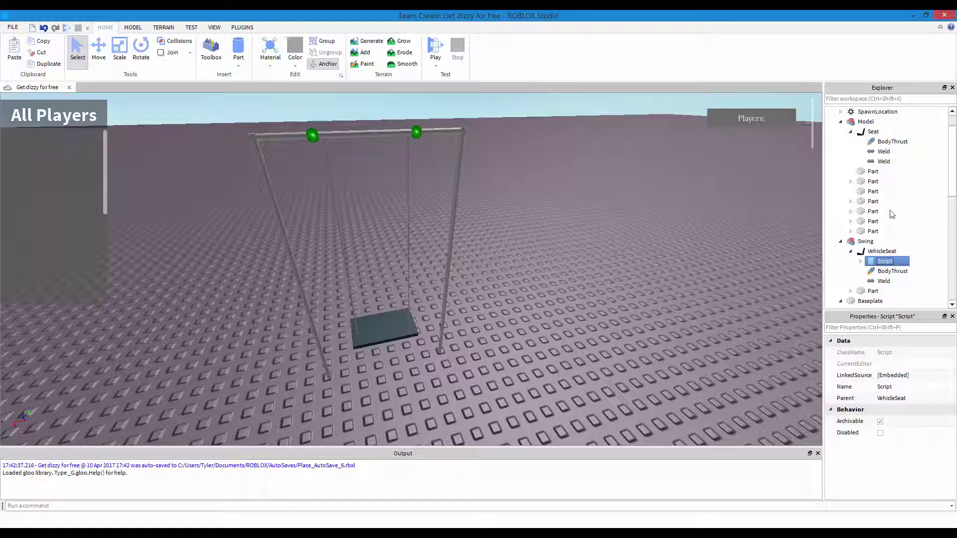
pyautogui.click(851, 131)
pyautogui.click(864, 123)
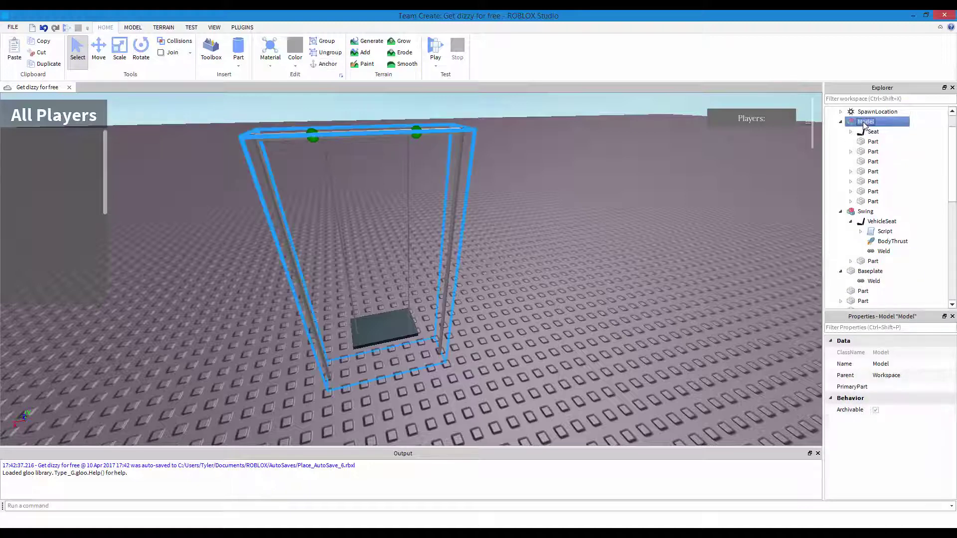
pyautogui.click(872, 132)
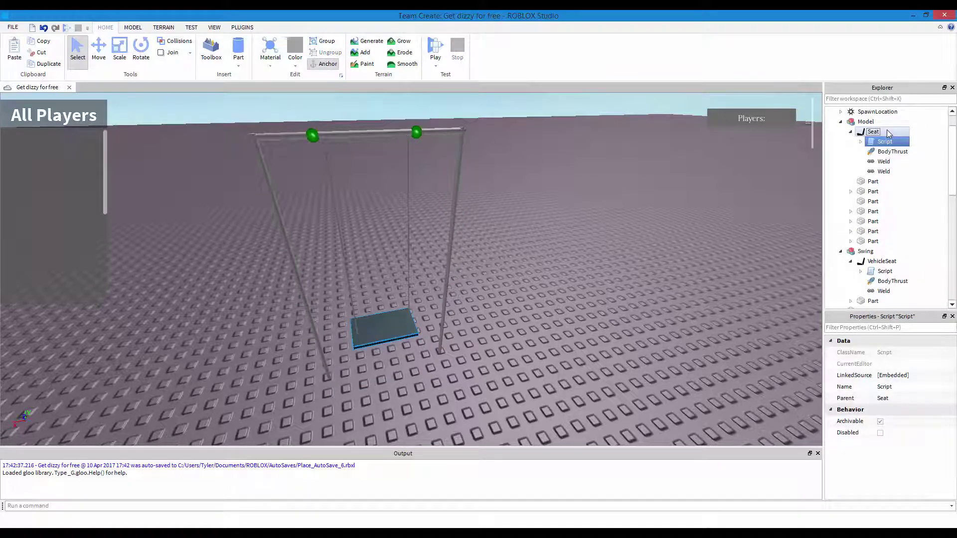
pyautogui.rightClick(872, 131)
pyautogui.click(770, 294)
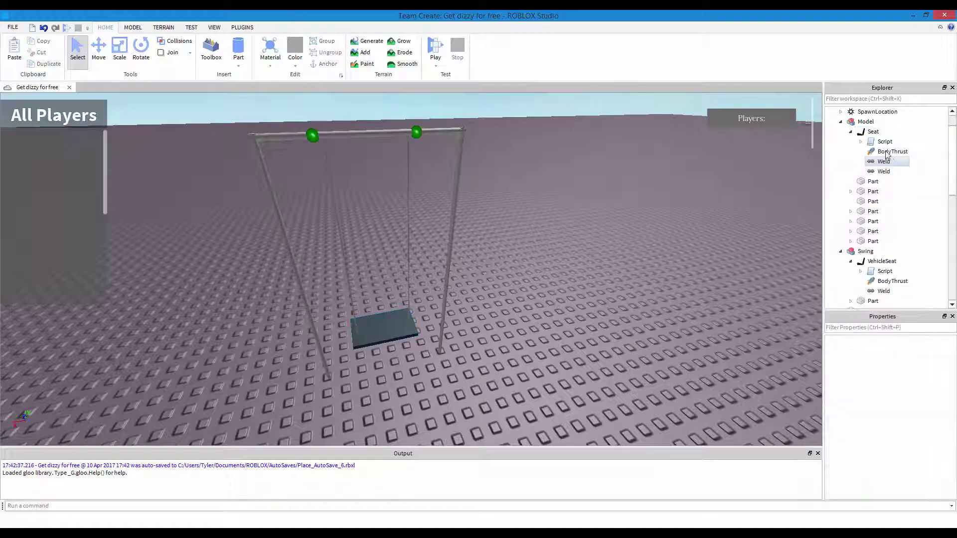
# Expand the Script inside the new swing's Seat and open the options for inserting an object into it.
pyautogui.click(870, 143)
pyautogui.click(861, 142)
pyautogui.click(912, 152)
pyautogui.rightClick(900, 143)
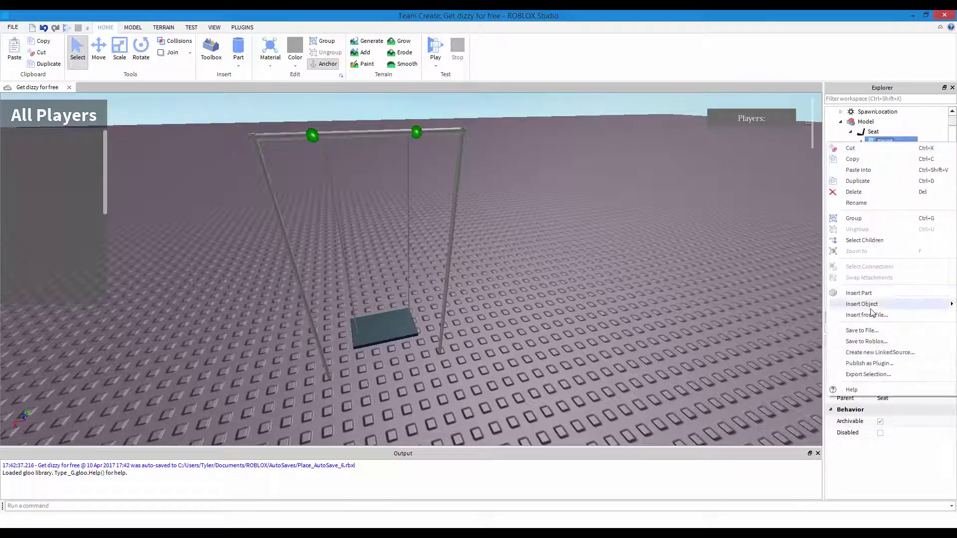